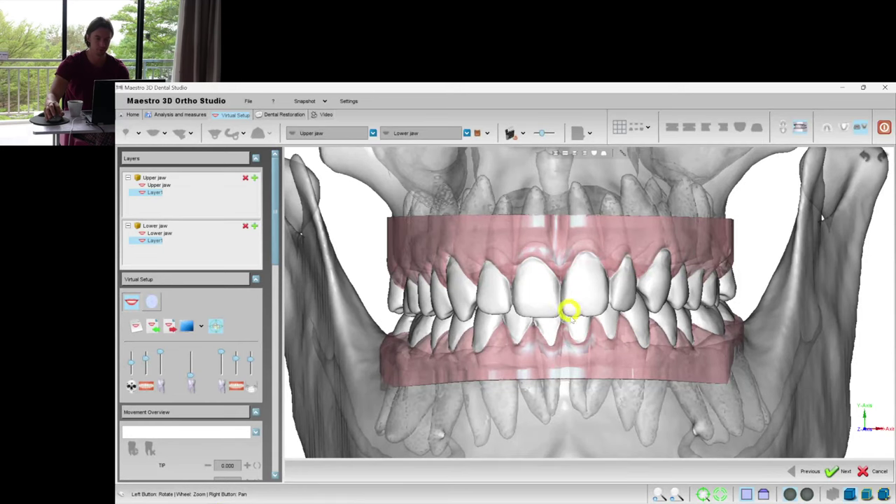
Examine the upper and lower arches separately in occlusal view, and both jaws together from the front
drag(571, 322, 569, 299)
scroll(555, 336, up, 2)
click(825, 128)
scroll(576, 301, down, 3)
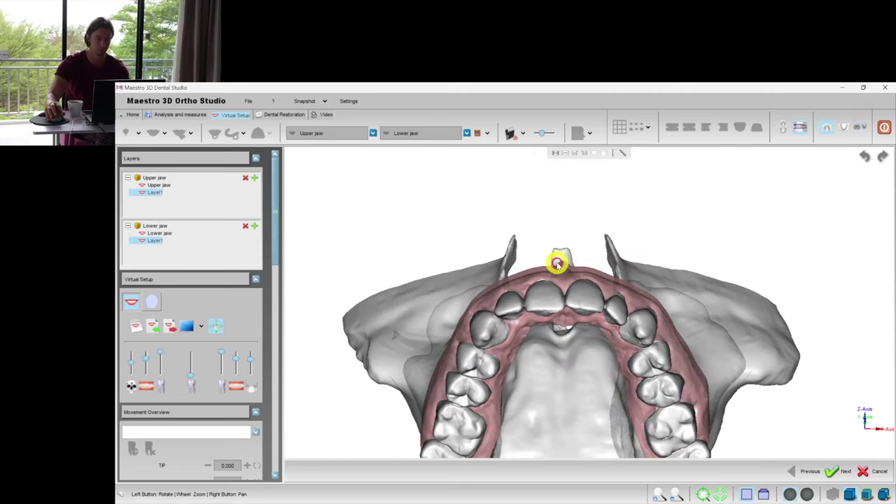
drag(556, 264, 637, 275)
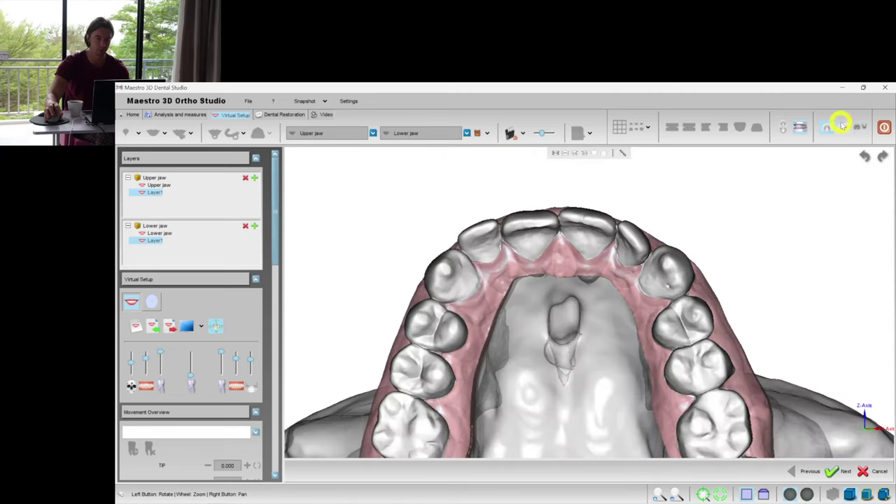
click(842, 124)
drag(760, 266, 841, 312)
click(800, 126)
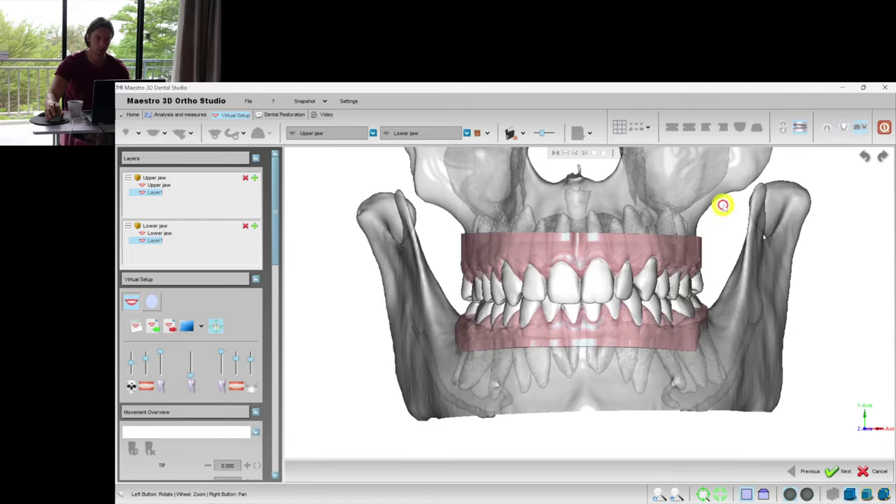
Select the upper left teeth from the canine through the second molar and try to shift them as one group
drag(595, 307, 710, 296)
scroll(700, 305, up, 3)
scroll(637, 293, down, 3)
drag(637, 293, 566, 295)
scroll(544, 273, up, 3)
click(530, 258)
ctrl+click(580, 265)
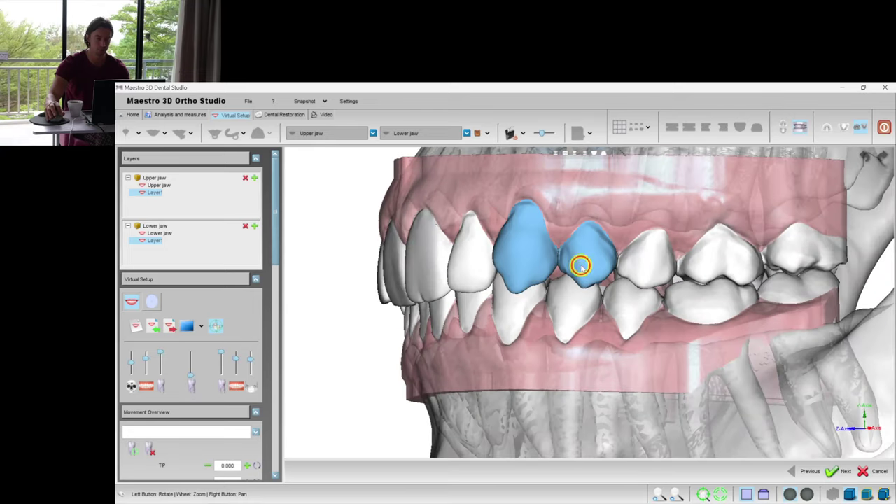
ctrl+click(737, 262)
ctrl+click(784, 257)
scroll(574, 270, down, 3)
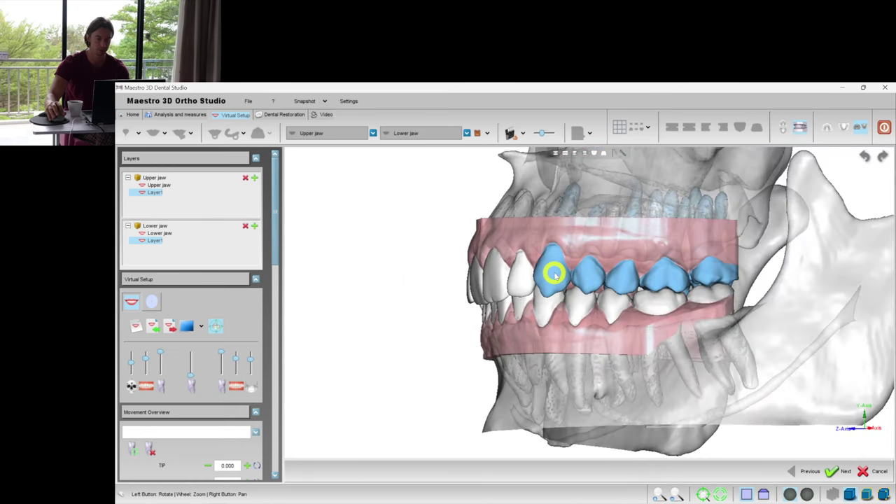
Try to shift the upper right canine and the teeth behind it as one group
drag(620, 243, 669, 294)
scroll(697, 270, up, 3)
click(599, 262)
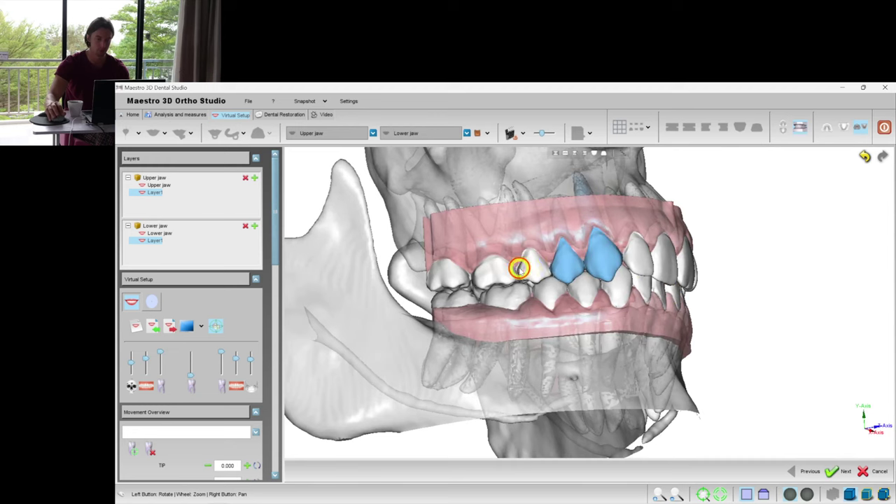
click(622, 214)
Try to reorient the upper left lateral incisor 22 from an occlusal view
drag(665, 315, 653, 279)
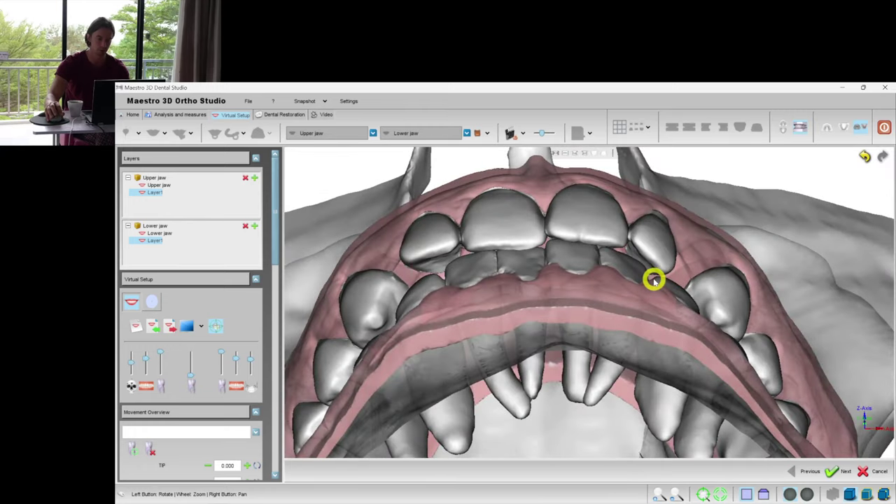
mouse_move(582, 275)
mouse_down()
mouse_move(583, 248)
mouse_move(567, 266)
mouse_move(592, 258)
mouse_move(552, 296)
mouse_move(592, 270)
mouse_up()
scroll(590, 263, down, 4)
click(592, 270)
scroll(671, 296, up, 2)
drag(671, 296, 632, 270)
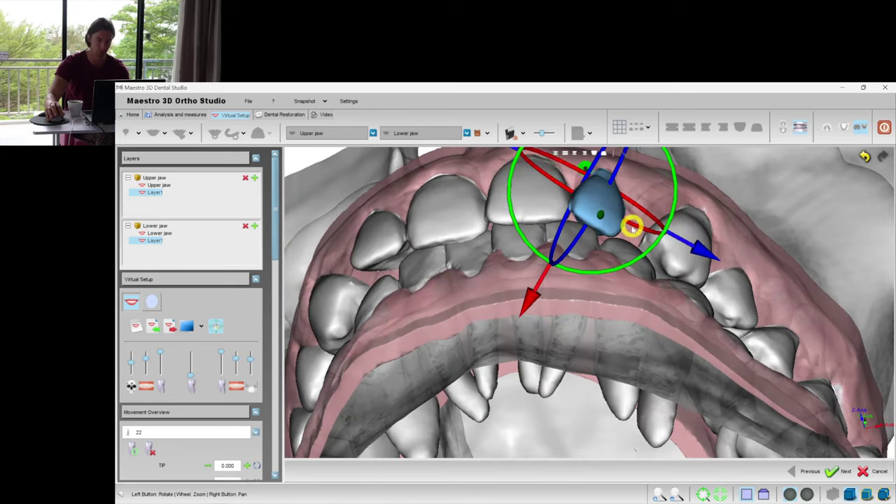
drag(632, 225, 615, 206)
Try small individual position adjustments on the neighbouring upper incisors
click(522, 198)
drag(532, 199, 539, 200)
click(543, 272)
drag(543, 273, 494, 247)
click(512, 242)
Reset the trial movements made on the upper teeth
scroll(610, 274, down, 3)
drag(603, 243, 558, 278)
click(557, 243)
drag(557, 241, 713, 289)
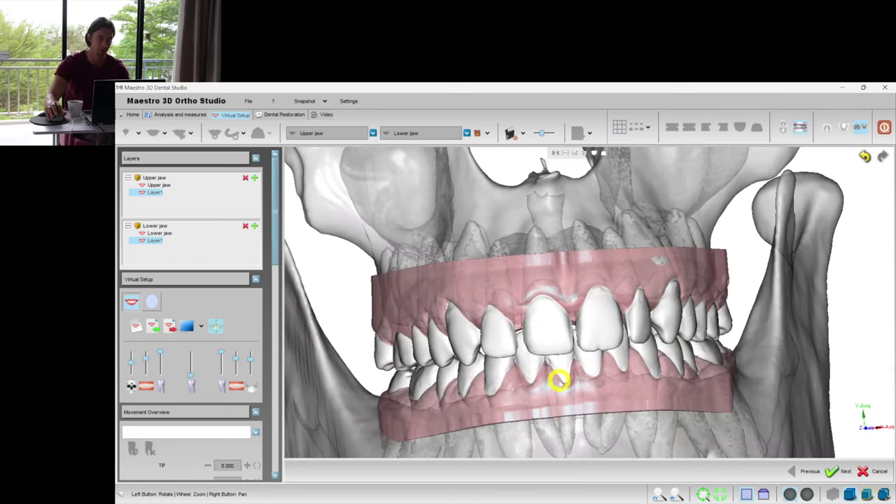
right_click(327, 220)
mouse_move(353, 222)
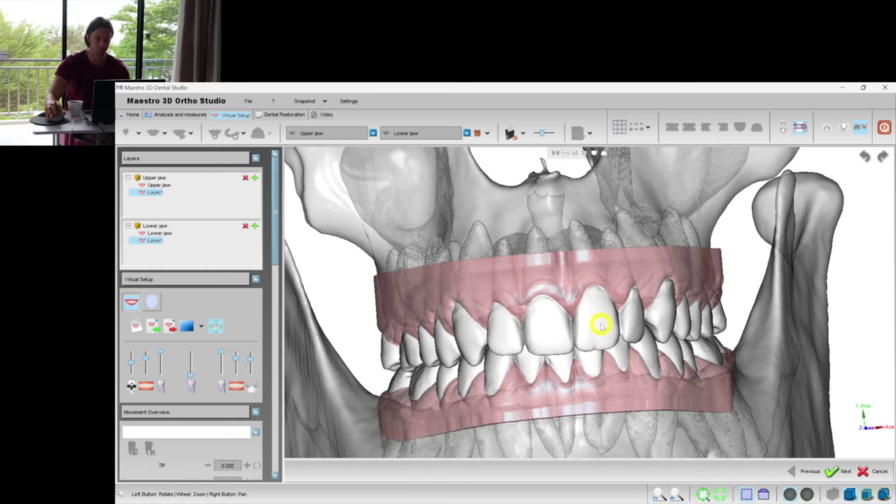
Examine the bite from the front and the alignment of the lower arch before adjusting its teeth
scroll(571, 329, up, 5)
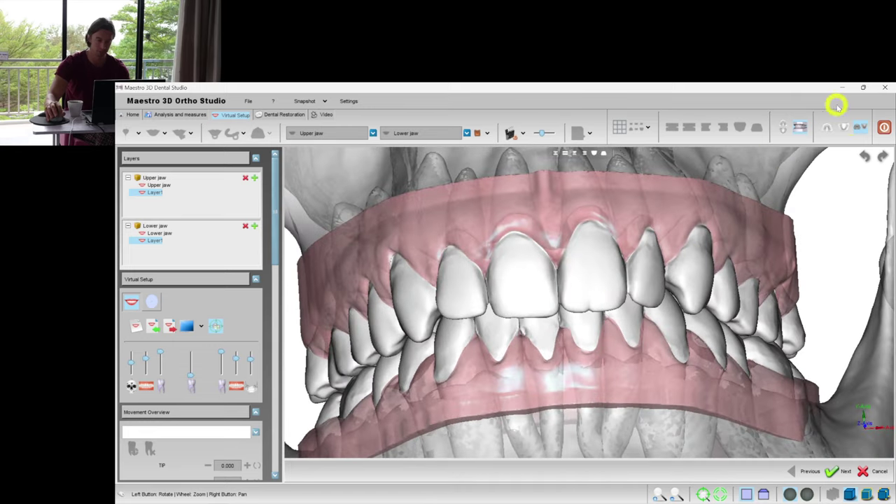
click(848, 126)
drag(744, 340, 546, 378)
click(802, 126)
drag(568, 324, 572, 305)
drag(632, 286, 587, 291)
scroll(586, 295, up, 3)
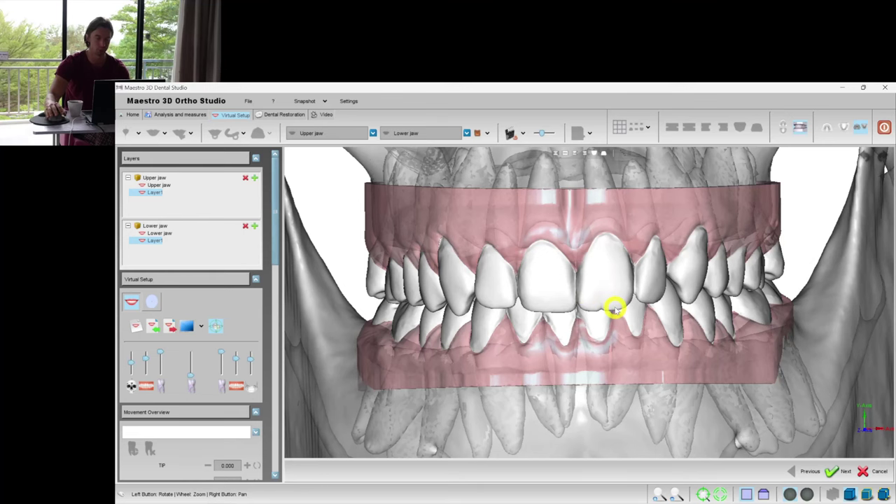
scroll(616, 308, down, 2)
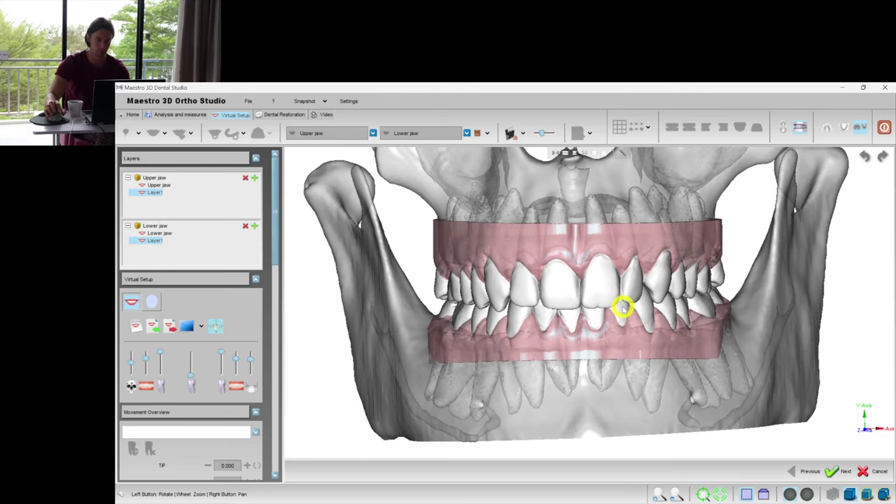
Show only the lower jaw in occlusal view and adjust the torque of the lower left first molar 36
click(844, 124)
drag(721, 256, 651, 333)
scroll(603, 273, up, 3)
drag(603, 273, 383, 343)
click(444, 344)
drag(569, 289, 415, 353)
click(414, 353)
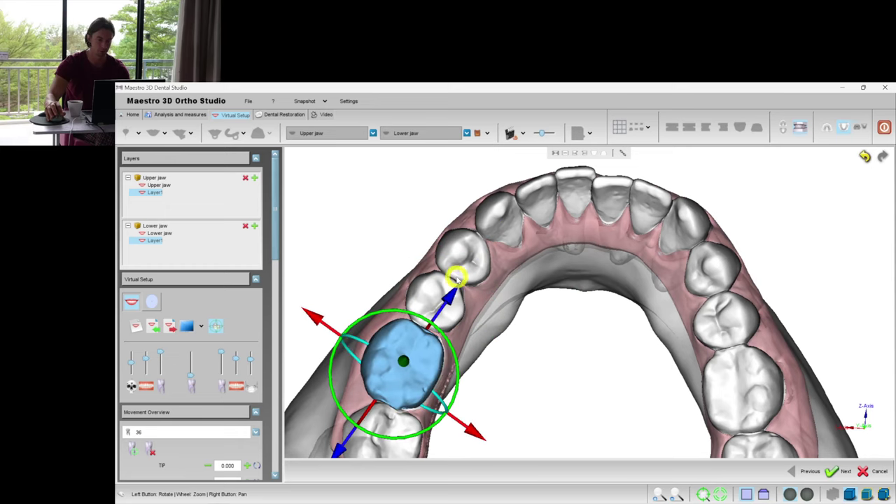
Adjust the torque of lower left premolar 34, and tip canine 33 by about -0.4 and rotate it about 4.3
click(457, 274)
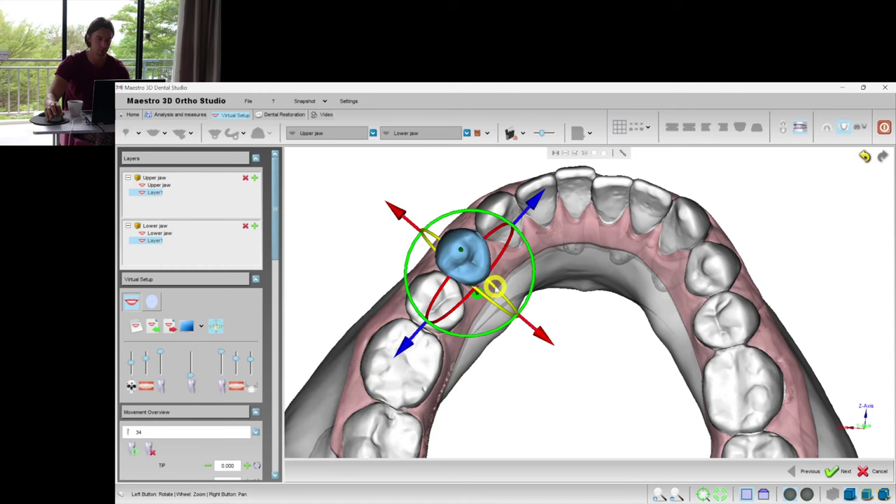
click(491, 210)
drag(581, 280, 540, 283)
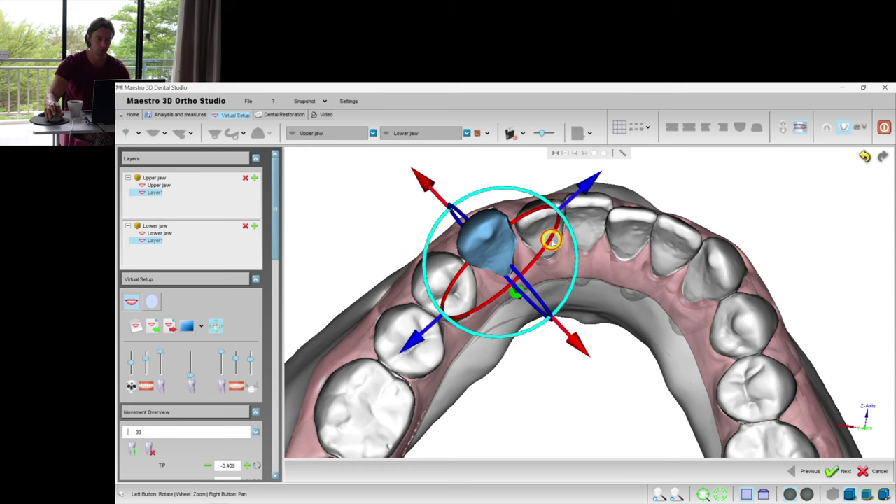
click(576, 265)
Adjust the torque of the lower central incisors 31 and 41
mouse_move(578, 265)
mouse_down()
mouse_move(561, 299)
mouse_move(598, 260)
mouse_move(585, 256)
mouse_up()
click(594, 205)
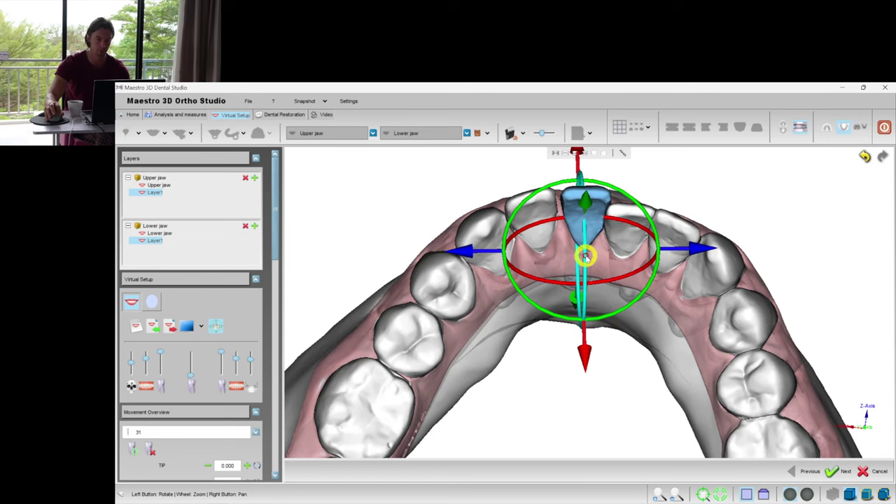
click(620, 237)
Adjust the torque of the lower right first molar 46 and second premolar 45
drag(424, 225, 716, 338)
right_drag(716, 338, 685, 281)
click(636, 327)
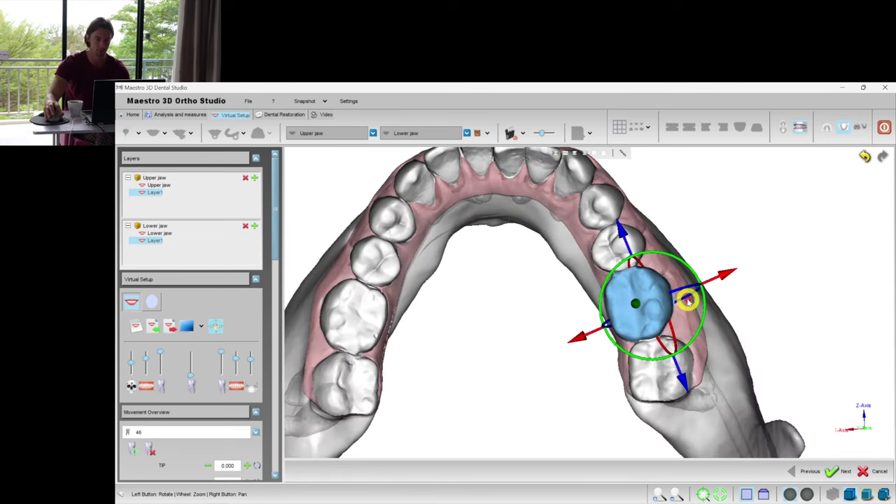
click(629, 250)
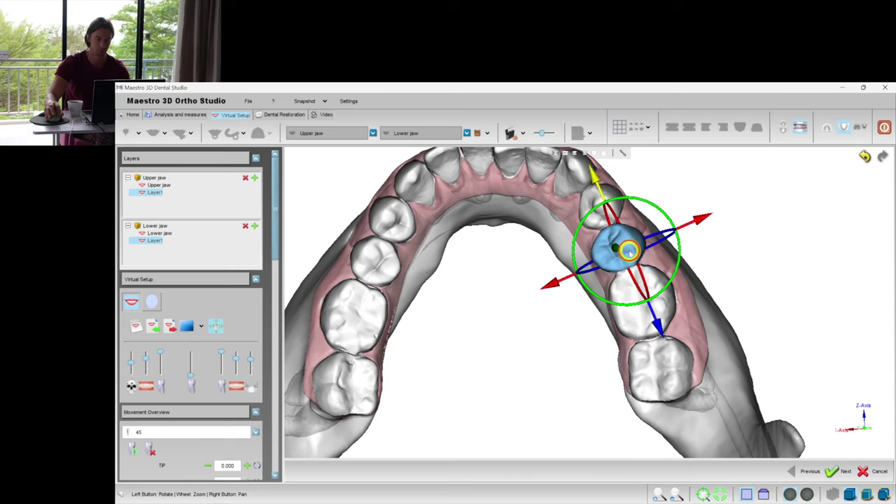
Adjust the torque of the lower right first premolar 44 and tip it by about -0.4, checking its root from the side
click(606, 209)
right_drag(707, 222, 694, 270)
scroll(694, 270, up, 3)
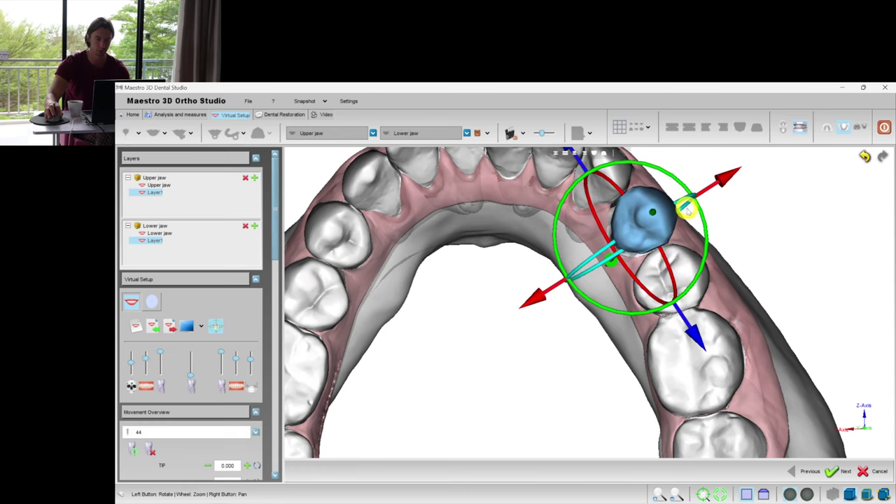
drag(607, 316, 523, 269)
drag(630, 340, 536, 266)
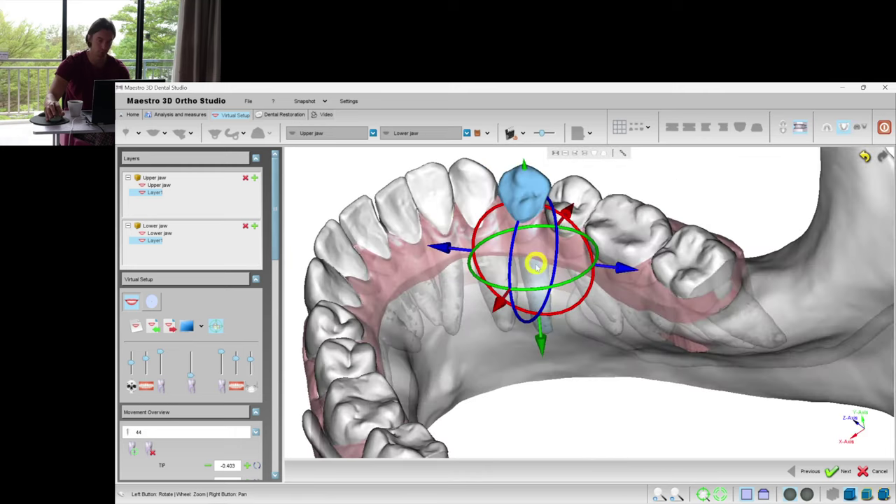
scroll(575, 270, up, 3)
scroll(573, 299, down, 5)
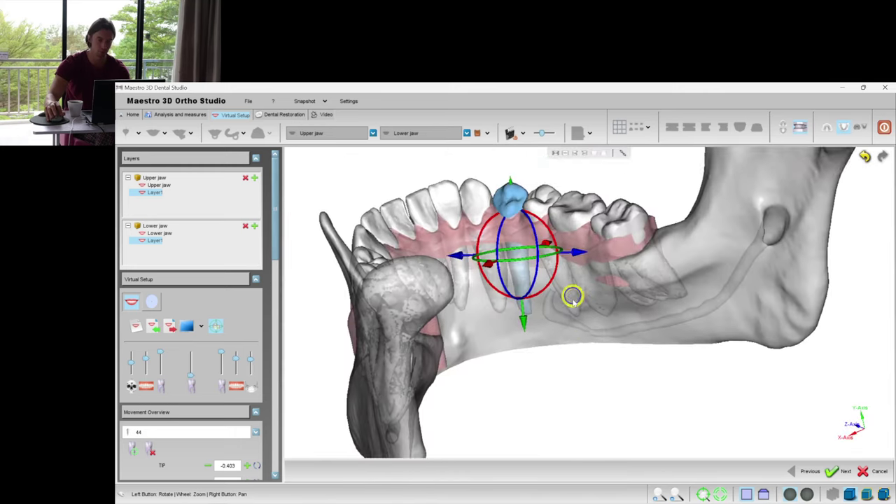
drag(572, 304, 464, 300)
scroll(464, 299, up, 3)
drag(730, 300, 480, 285)
Adjust the orientation of the lower right canine 43 and the torque of lateral incisor 42
click(545, 223)
drag(601, 281, 574, 315)
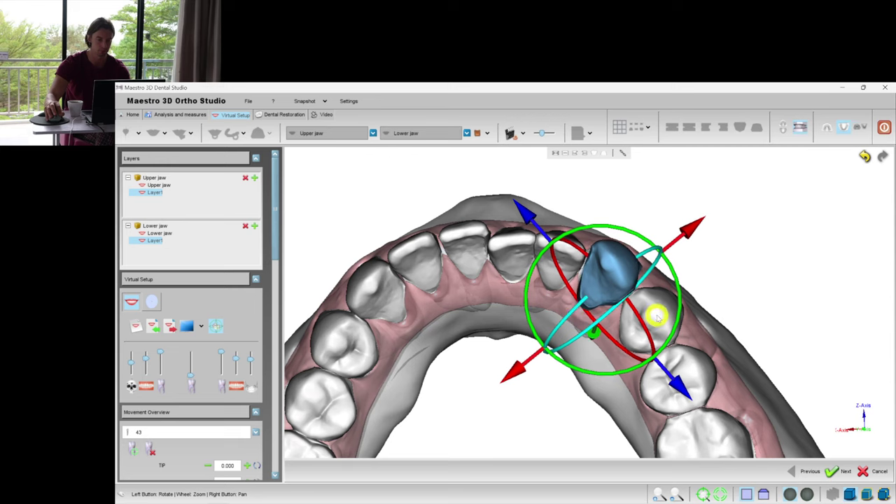
click(558, 255)
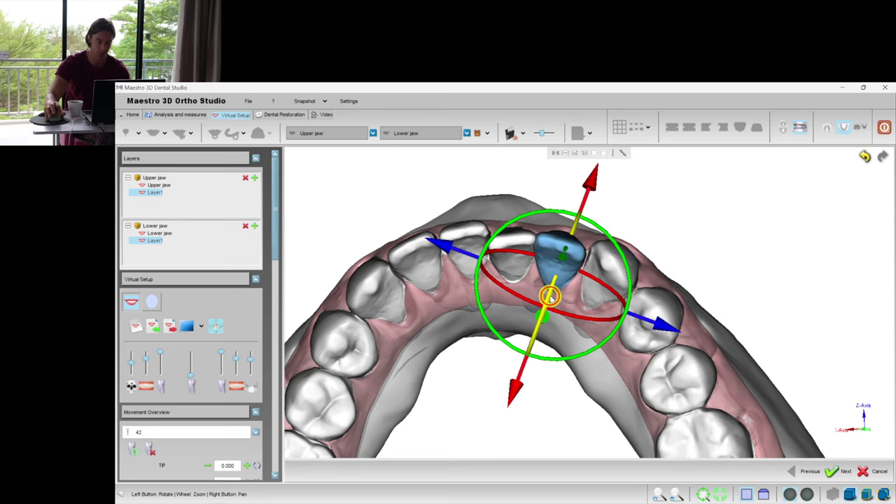
Rotate the lower right central incisor 41 by about -10 to align it with the arch
click(532, 257)
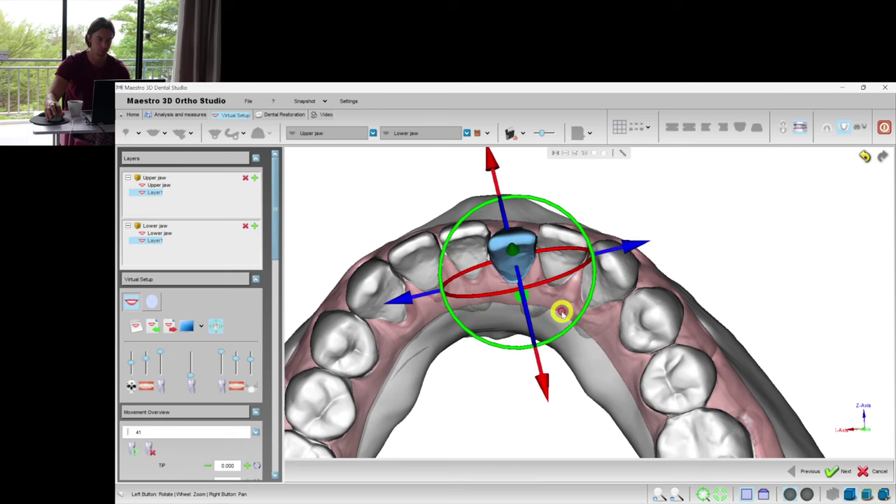
drag(581, 305, 515, 306)
scroll(274, 248, down, 2)
Tip the lower left central incisor 31 to about -2.6 and refine the torque of incisor 41
click(467, 254)
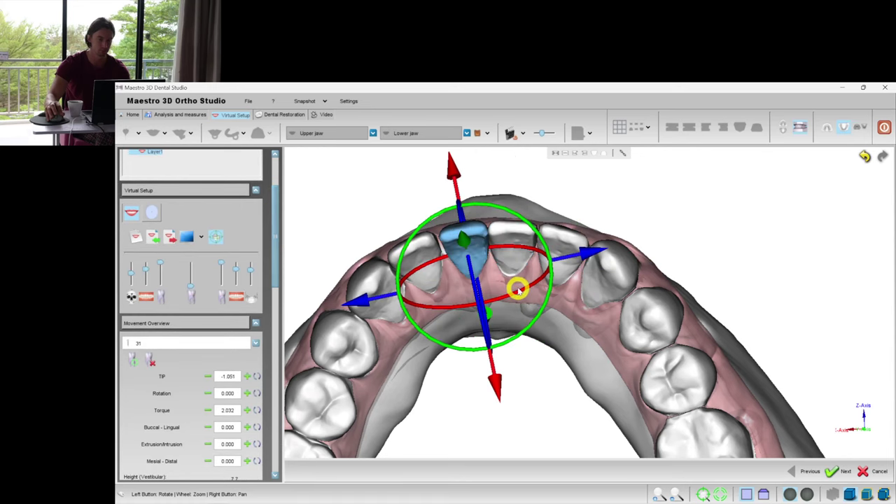
click(515, 238)
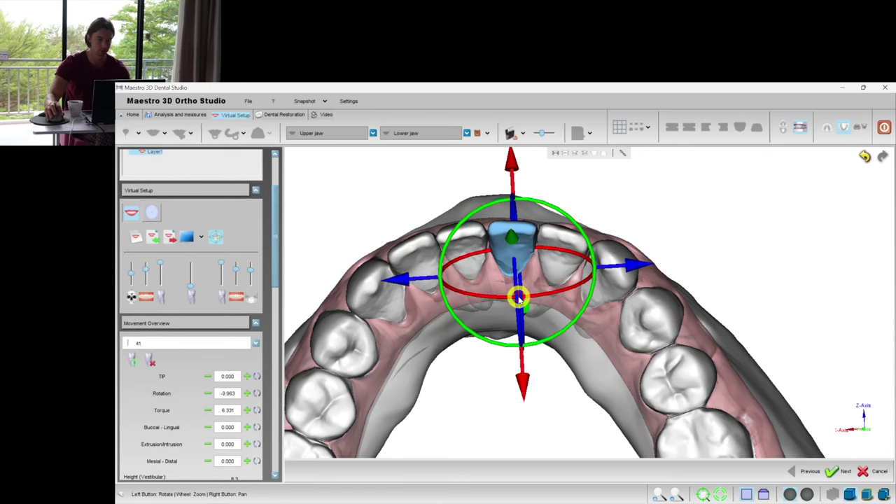
drag(519, 300, 517, 296)
Torque the lower right lateral incisor 42 to about 6.5 and the lower left central incisor 31 to about 3.8
click(561, 268)
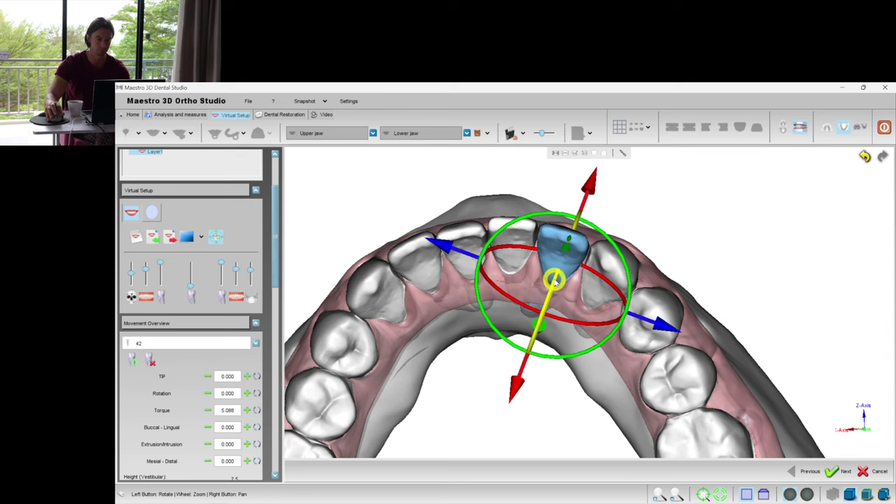
click(459, 242)
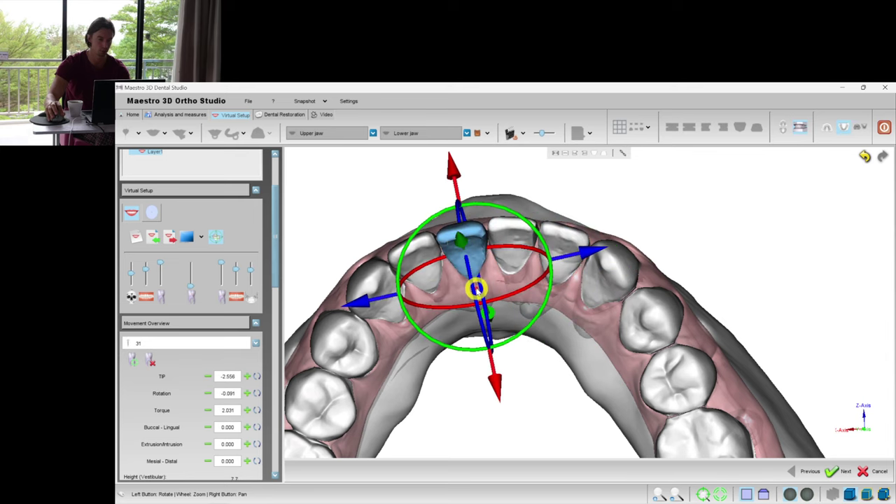
drag(473, 286, 456, 274)
Refine the torque of the lower left lateral incisor 32 and bring canine 33's torque to about 7.6
click(417, 257)
drag(552, 368, 489, 309)
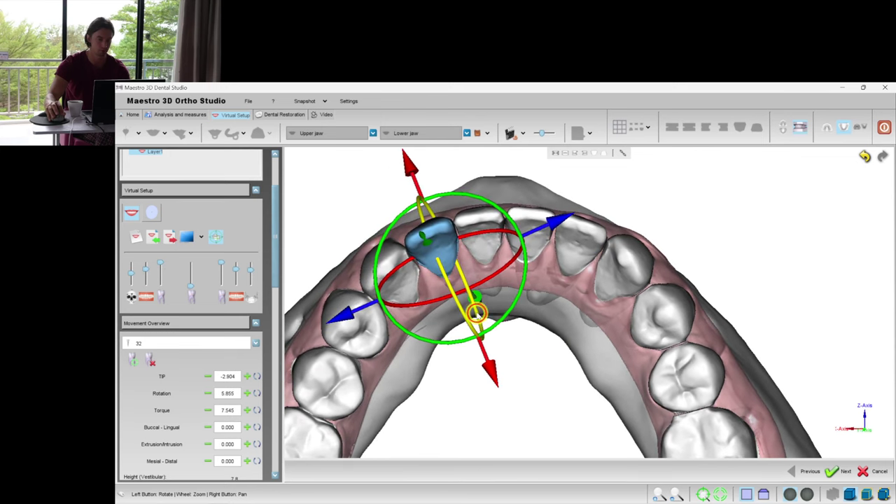
click(391, 267)
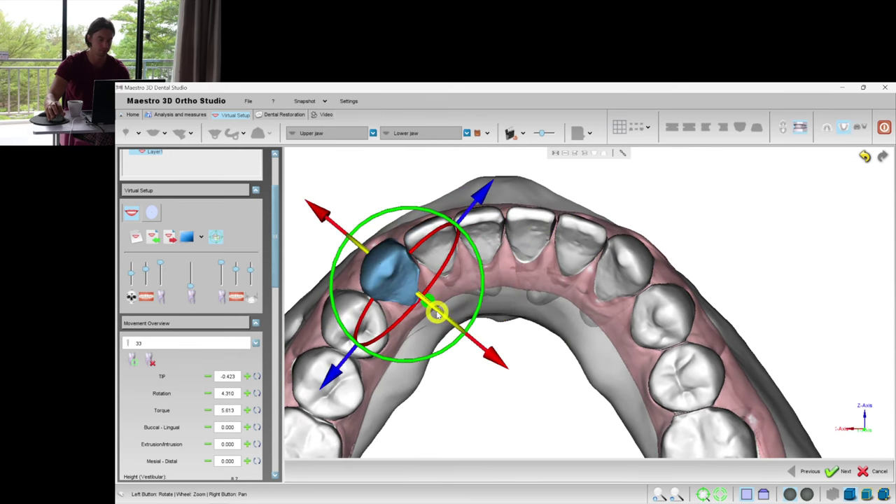
drag(436, 312, 430, 306)
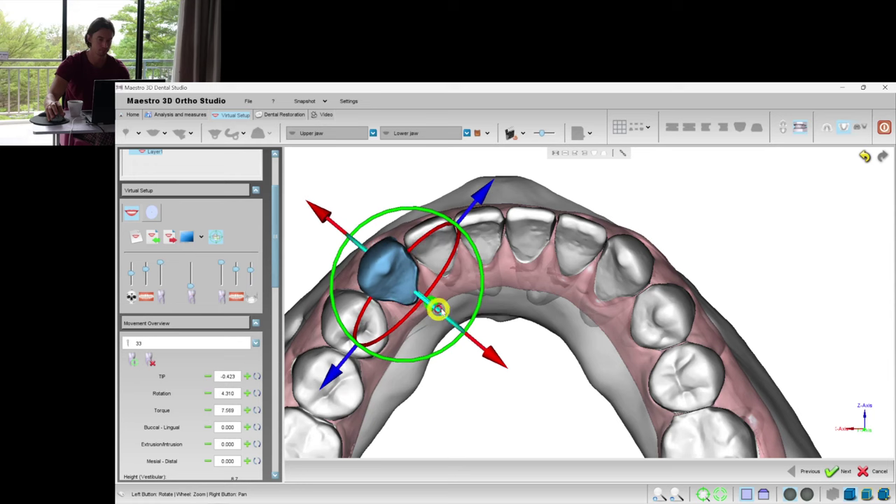
Torque the lower right canine 43 to about 3.5 and check the neighbouring lower incisors 42, 41 and 31
click(647, 273)
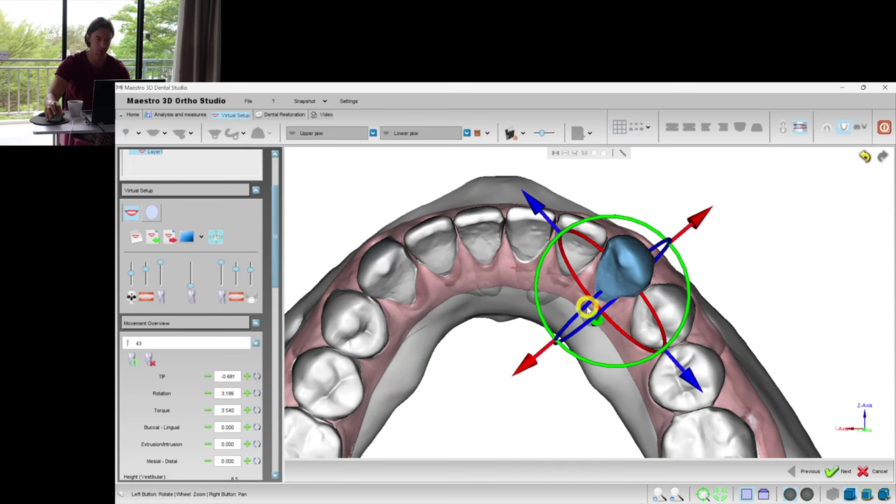
click(576, 252)
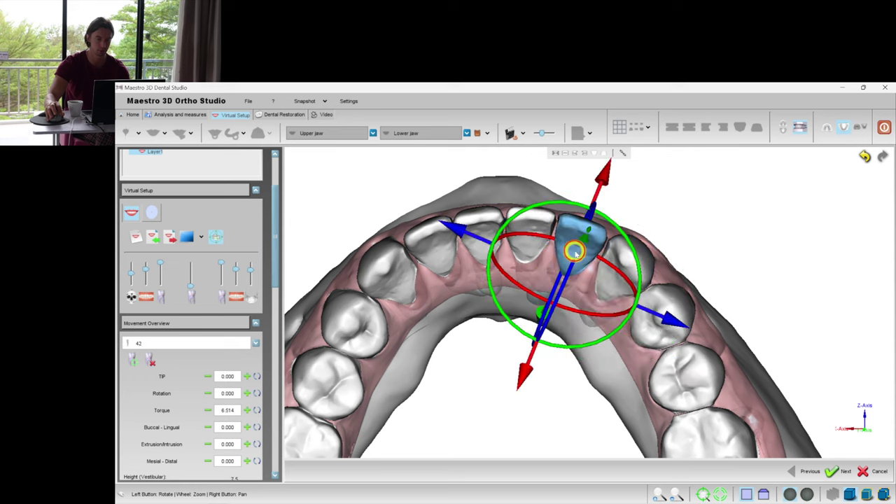
click(536, 240)
click(489, 243)
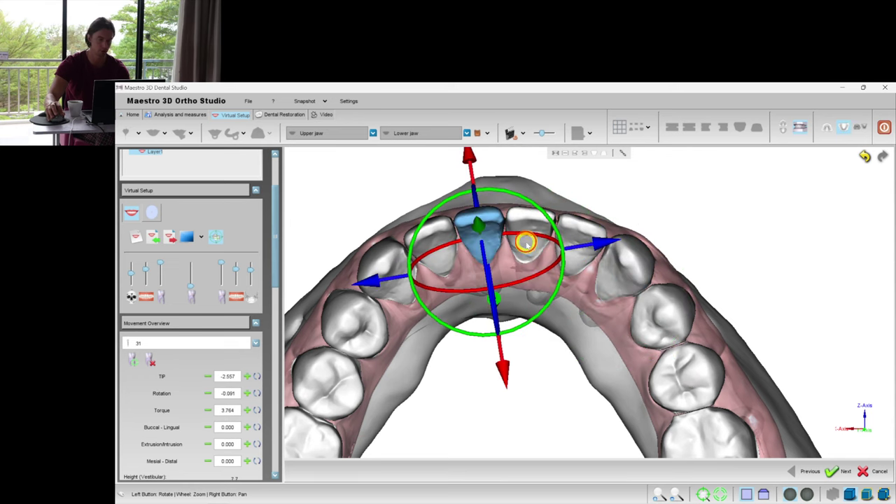
click(532, 237)
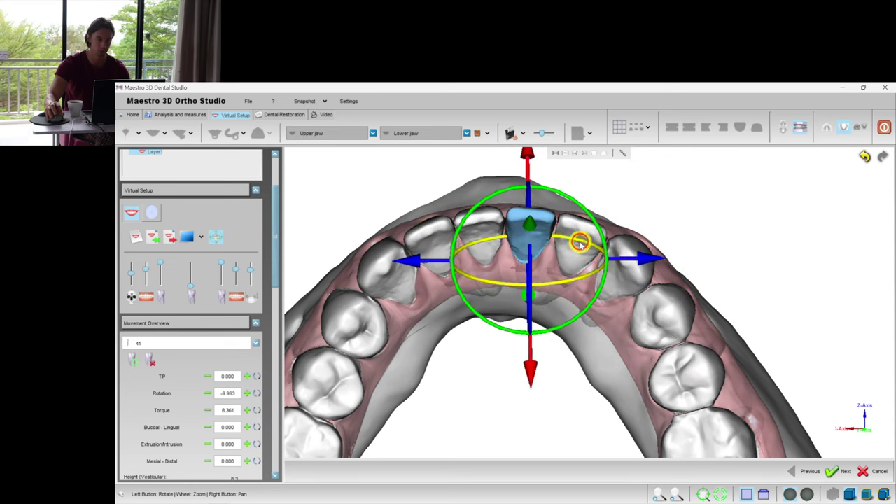
click(545, 361)
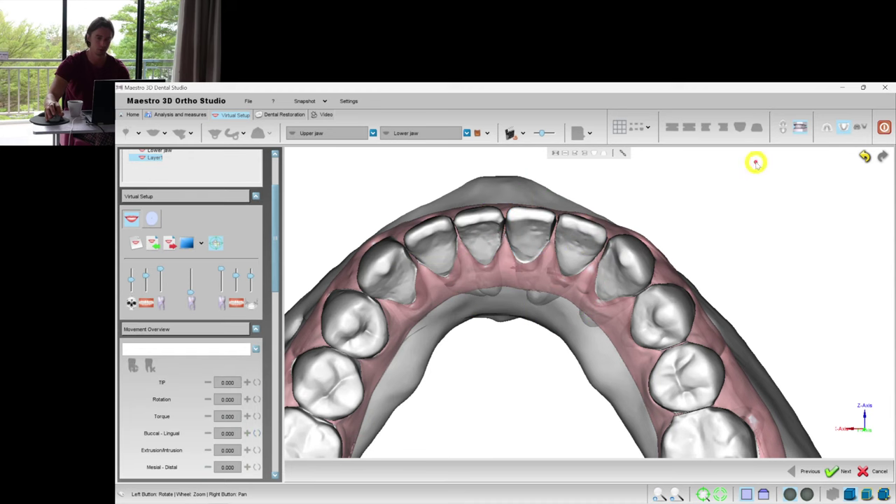
Overlay the original lower tooth positions on the setup for comparison and hide the overlay again
click(191, 291)
drag(466, 298, 492, 317)
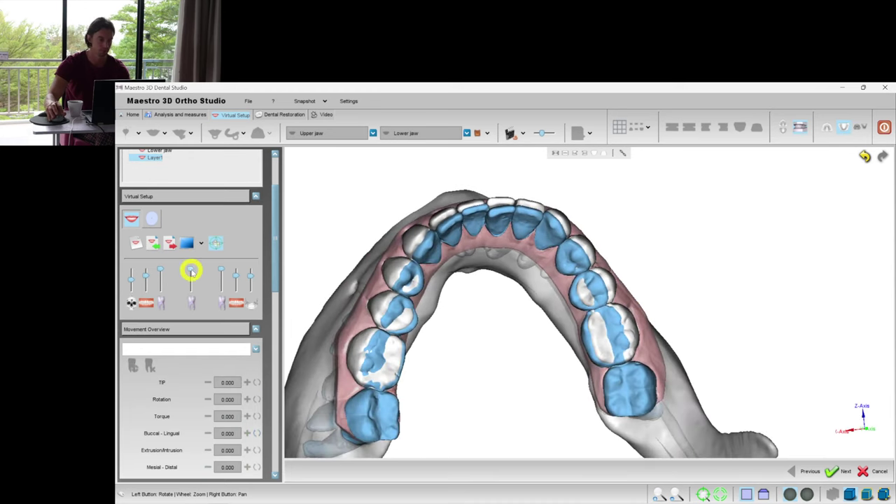
drag(191, 271, 191, 291)
Show only the upper jaw and torque the upper right first molar 16 to about 3.1
click(801, 128)
drag(626, 280, 590, 227)
click(828, 128)
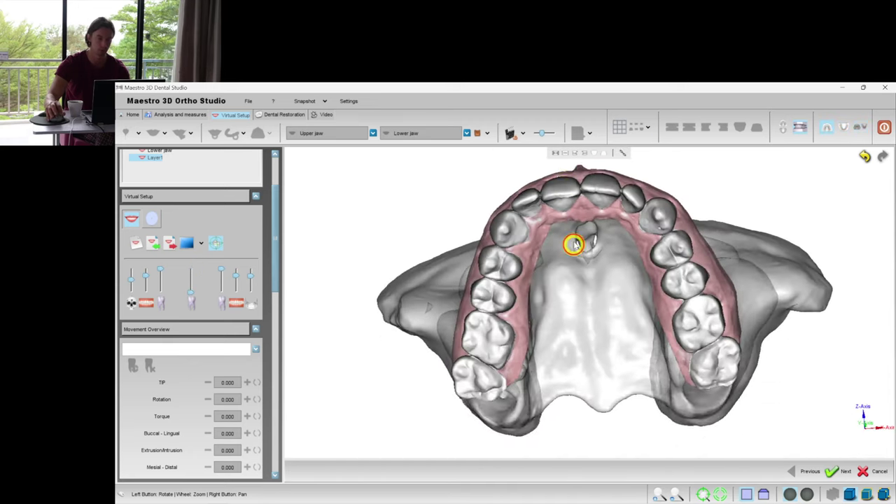
click(485, 311)
scroll(593, 262, up, 5)
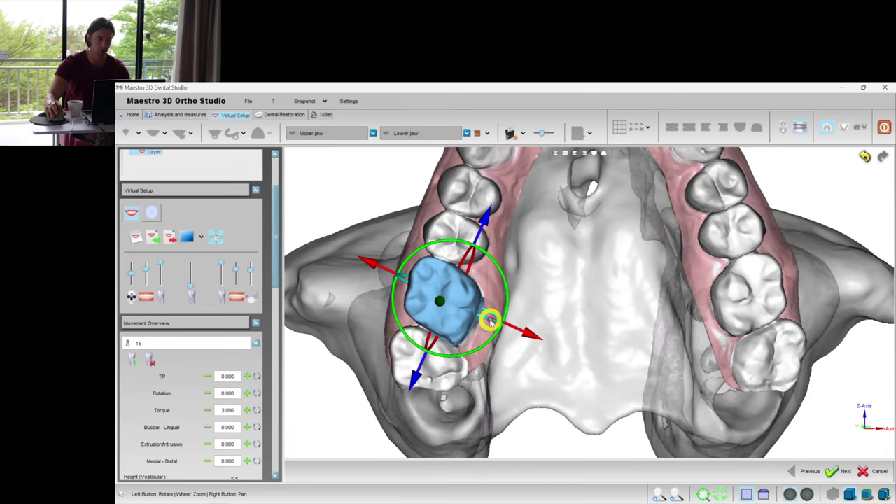
drag(514, 298, 455, 242)
Dismiss the trial notice and torque the upper right first premolar 14 to about 4.4
click(455, 241)
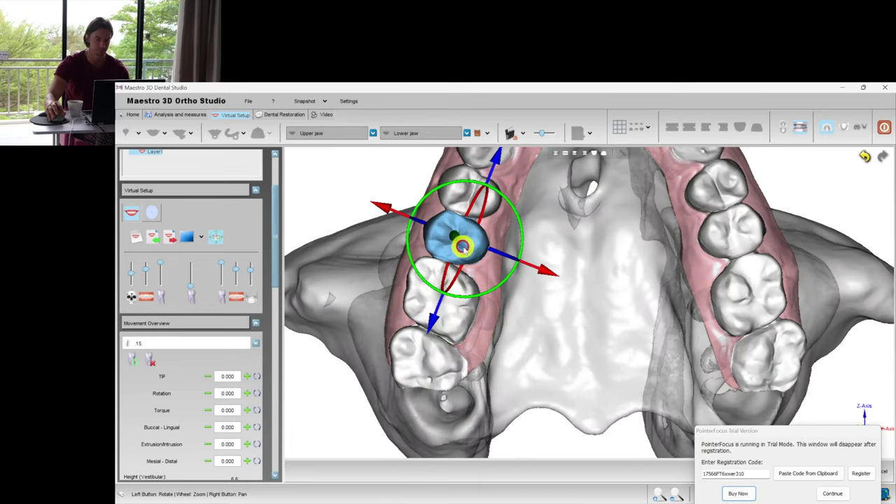
click(861, 474)
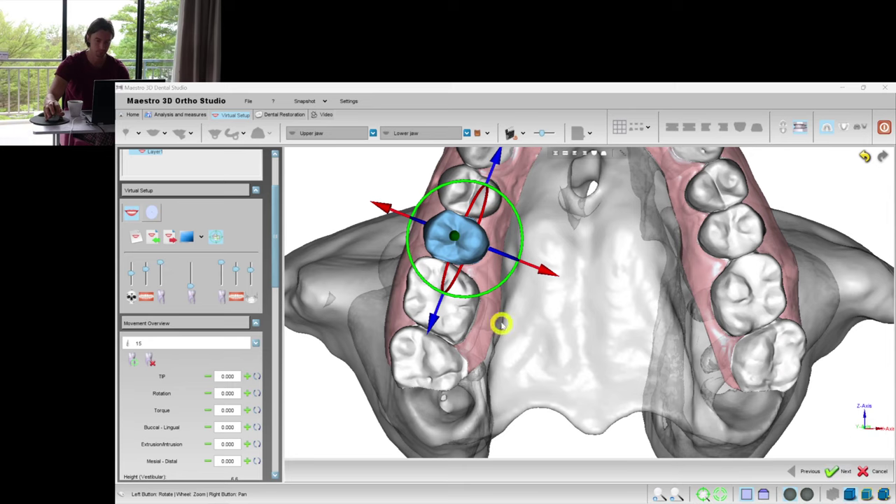
click(476, 202)
drag(620, 200, 568, 277)
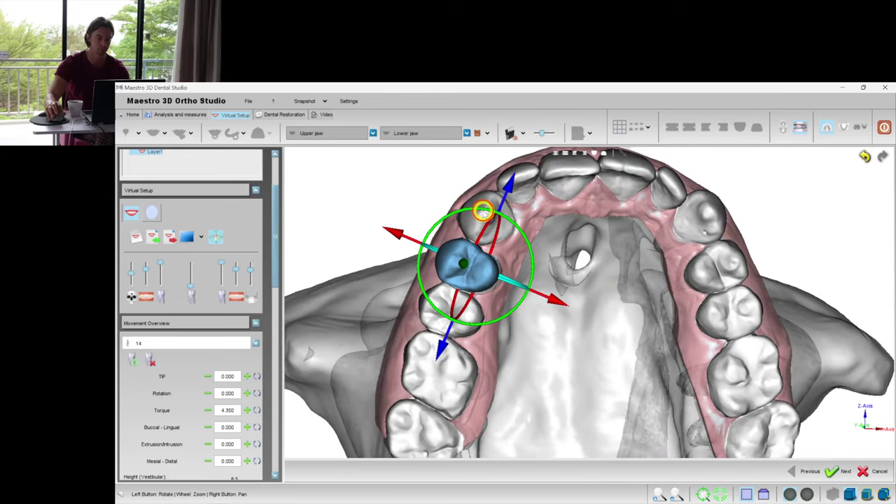
Refine the upper right canine 13 and torque the upper right lateral incisor 12 to about 6.0
click(484, 209)
drag(545, 238, 642, 221)
click(539, 198)
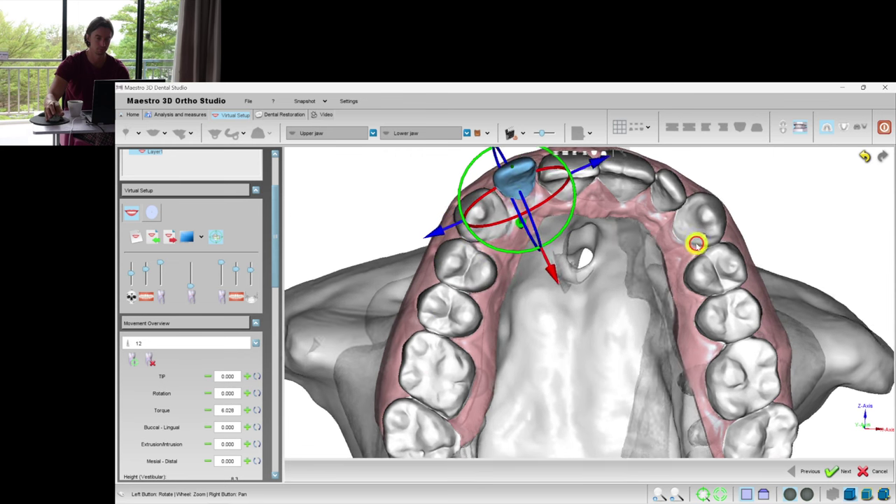
Rotate the upper right central incisor 11 to about -3.1 to align it with the arch
drag(695, 244, 635, 316)
click(531, 215)
drag(603, 253, 550, 262)
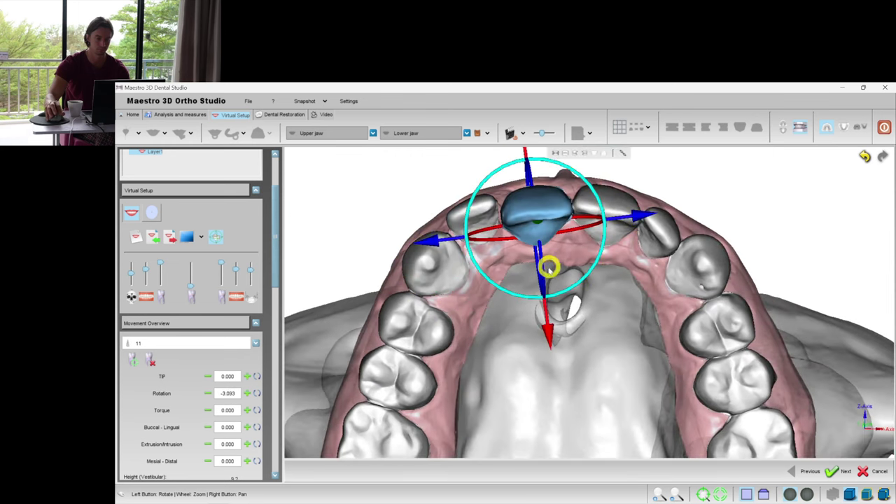
Rotate the upper left lateral incisor 22 to about 7.2 and torque the upper left canine 23 to about 5.0
click(619, 202)
click(666, 229)
drag(782, 254, 770, 205)
drag(664, 274, 629, 271)
click(662, 225)
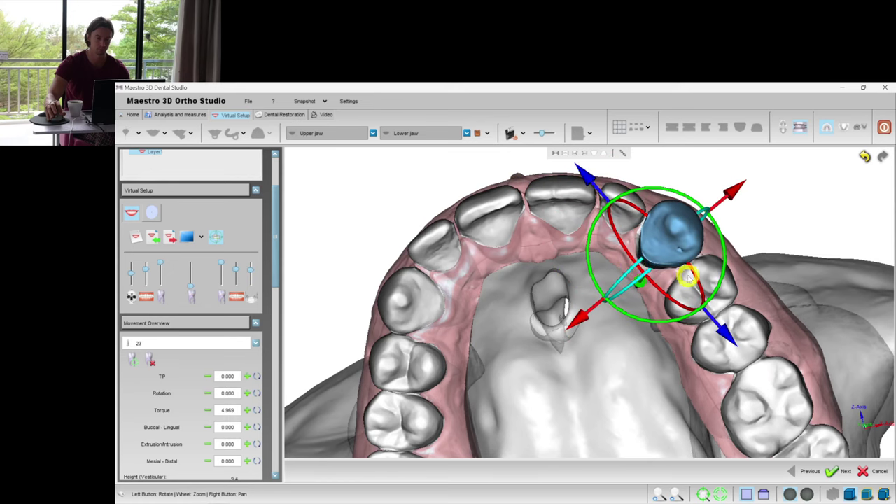
Rotate the upper left first premolar 24 to about -3.9 and check the second premolar 25 behind it
drag(463, 276, 657, 228)
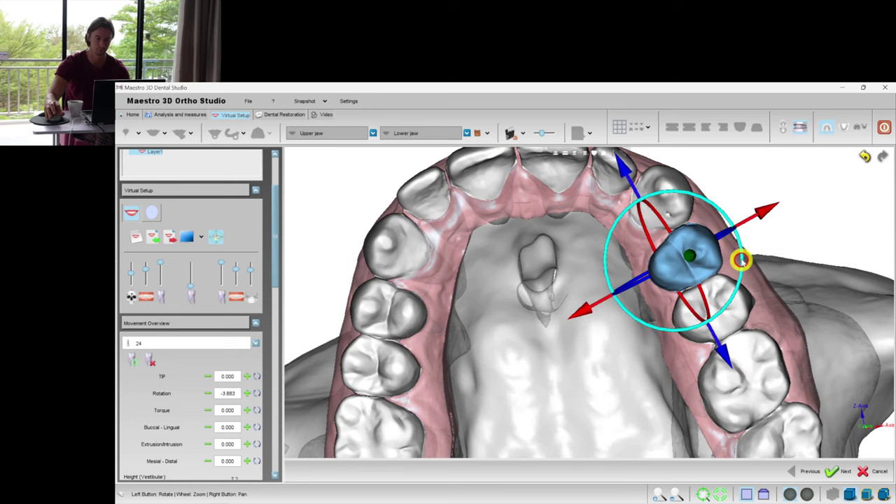
click(752, 294)
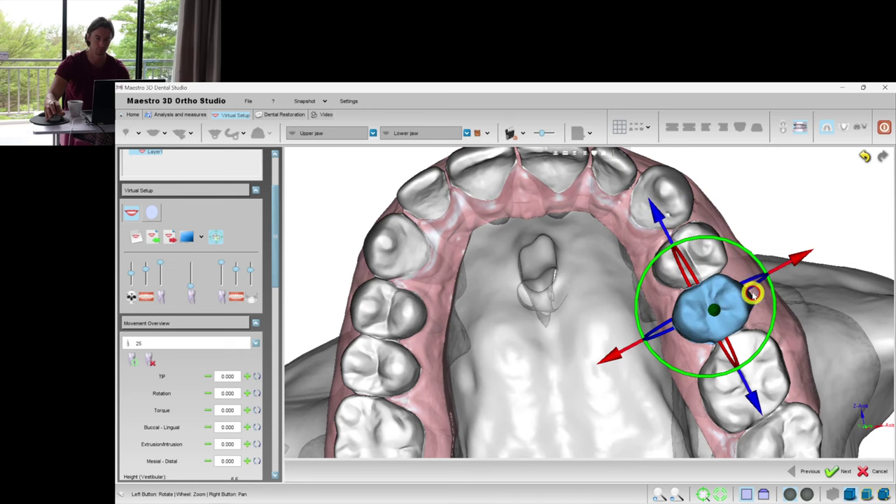
click(746, 408)
click(845, 260)
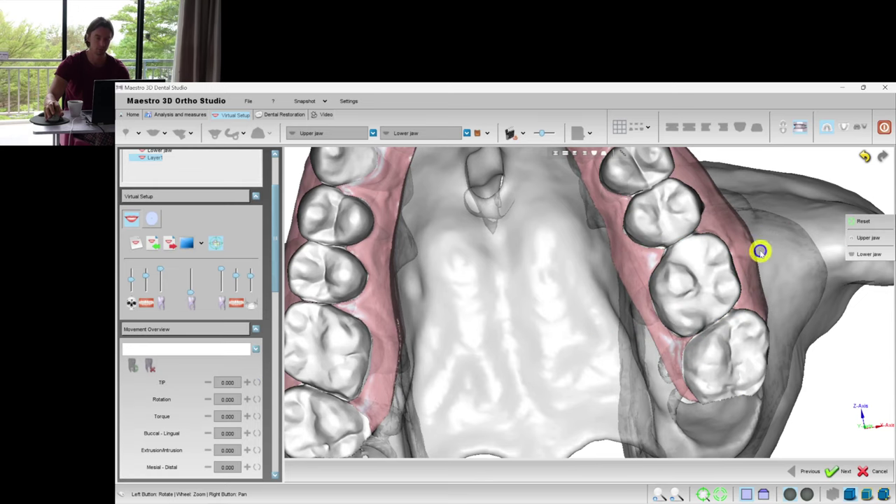
Show both jaws together and increase the torque of the upper left canine 23 to about 6.0
right_drag(765, 215, 789, 287)
click(801, 128)
drag(668, 208, 676, 268)
click(676, 268)
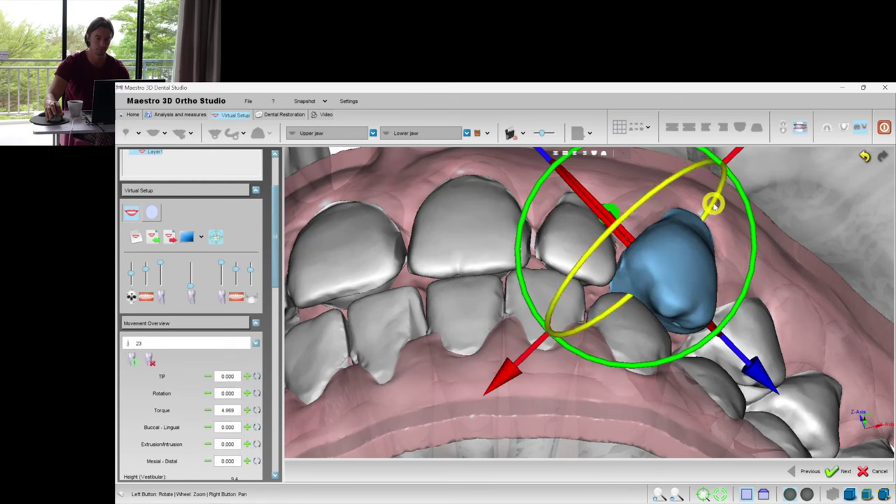
drag(711, 204, 714, 203)
right_drag(525, 452, 536, 399)
drag(535, 399, 627, 306)
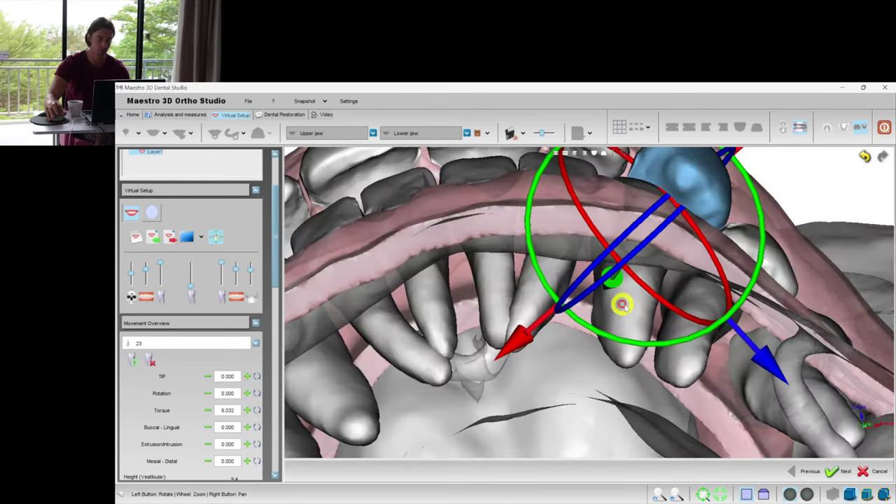
Torque the upper right central incisor 11 to about 9.8 and the upper left lateral incisor 22 to about 7.4
drag(626, 191, 574, 233)
click(574, 234)
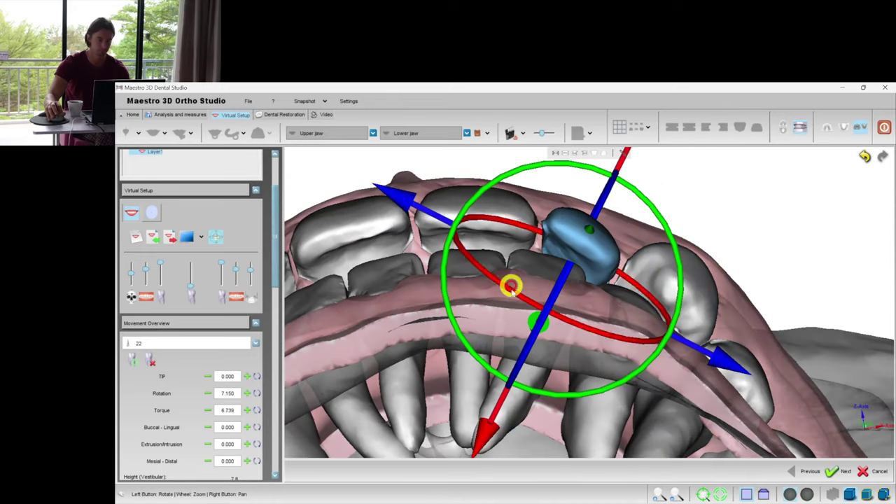
drag(554, 304, 358, 256)
click(462, 227)
click(377, 221)
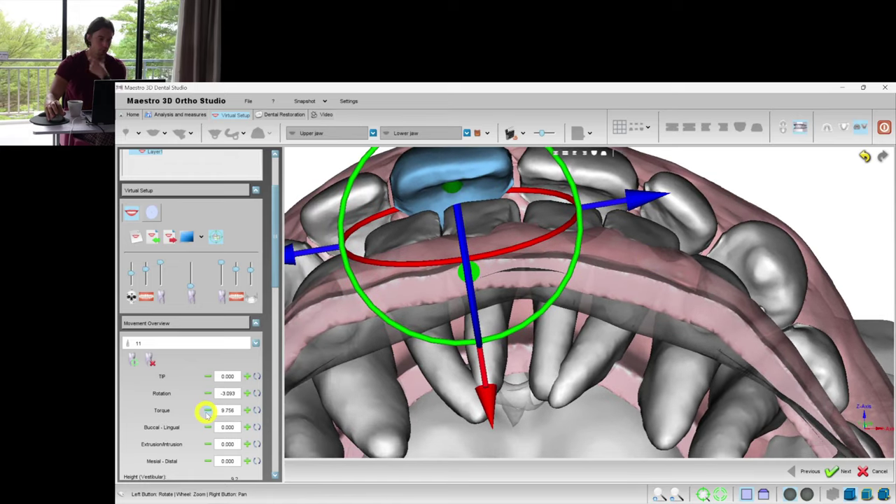
click(686, 202)
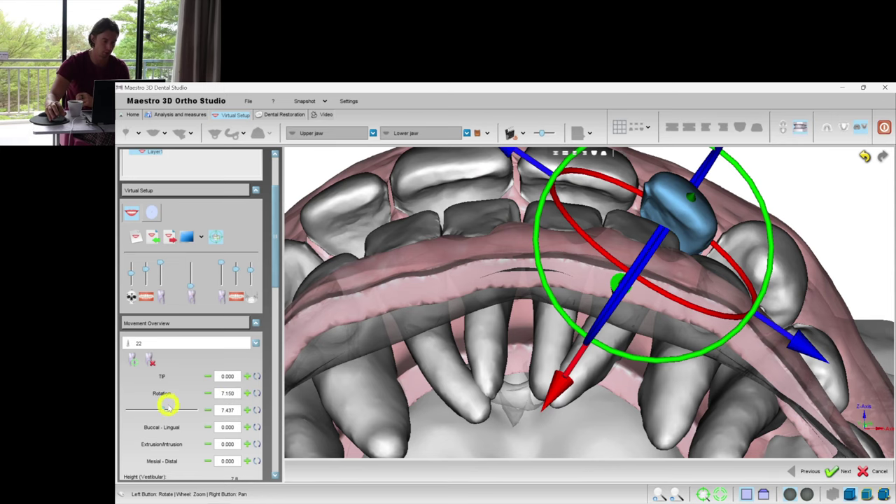
Show only the lower jaw and bring the lower right central incisor 41 to about -8.6 rotation and 9.3 torque
click(786, 128)
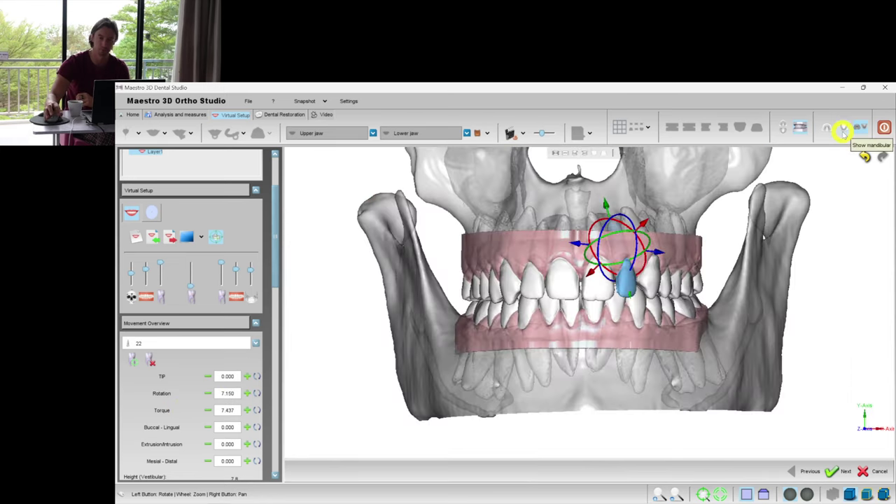
click(836, 128)
drag(574, 265, 576, 261)
scroll(576, 262, up, 3)
right_drag(576, 262, 563, 291)
drag(564, 292, 580, 217)
scroll(606, 296, up, 3)
click(581, 217)
click(524, 219)
click(572, 208)
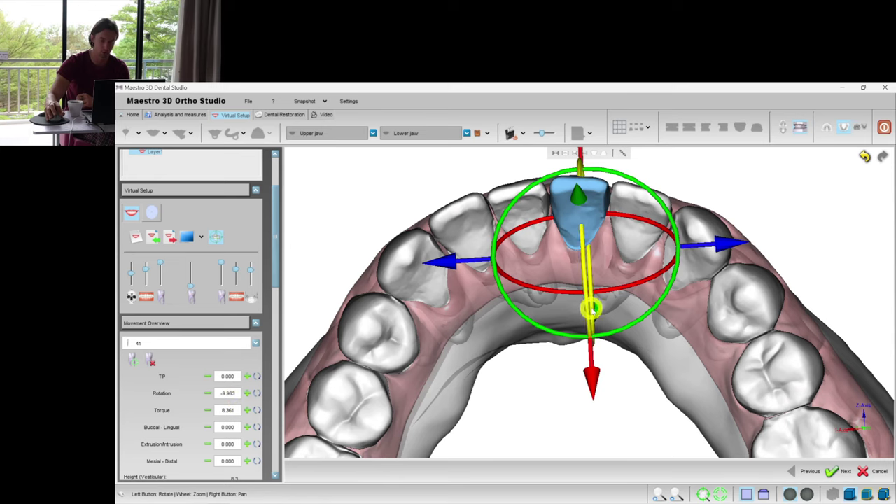
drag(629, 322, 636, 327)
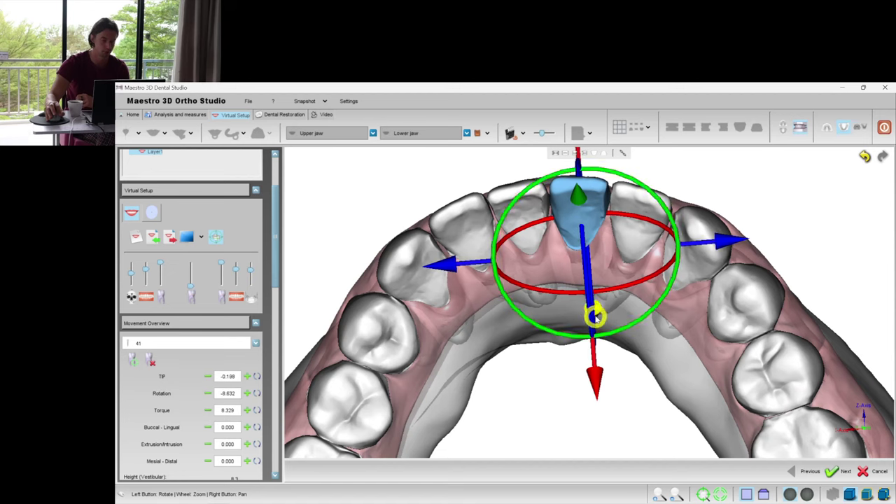
click(246, 411)
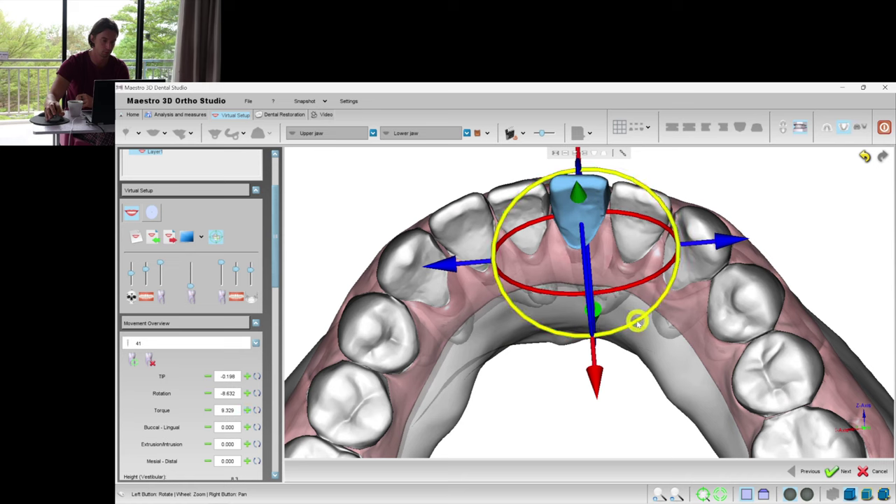
drag(638, 322, 636, 315)
Examine lower incisors 31 and 42, the bite with both jaws shown, and the lower arch on its own
click(492, 225)
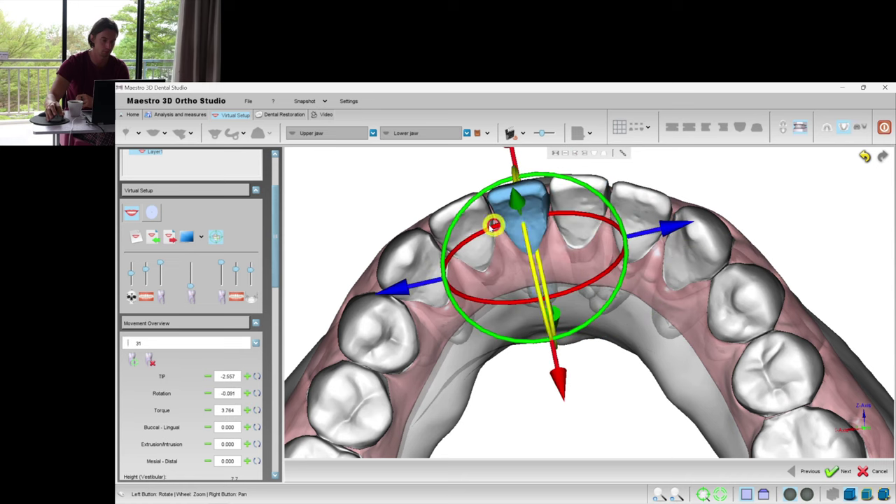
click(645, 224)
click(690, 177)
click(643, 200)
click(705, 185)
click(800, 129)
drag(604, 287, 587, 268)
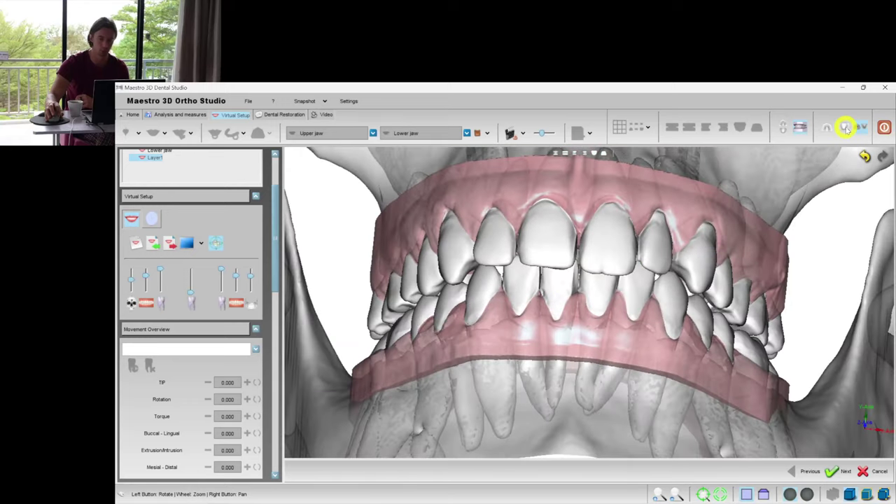
click(845, 126)
drag(726, 306, 477, 305)
Add a second setup layer to both the upper and the lower jaw and show both jaws
scroll(275, 196, up, 3)
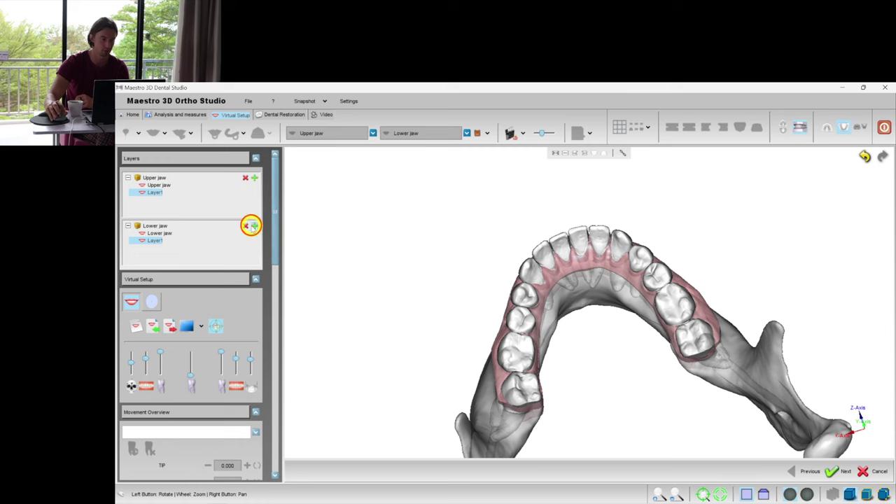
click(255, 178)
click(800, 126)
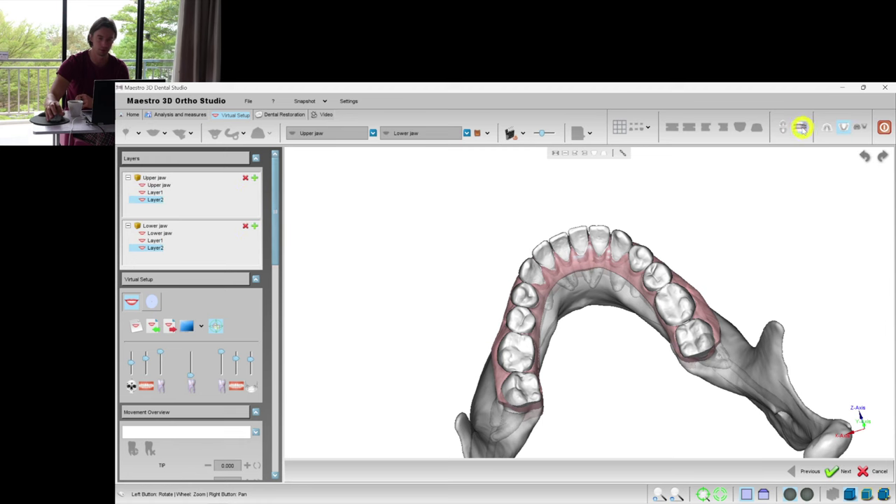
Show only the upper jaw and refine the torque of the upper left canine 23 in the new layer
drag(582, 269, 863, 161)
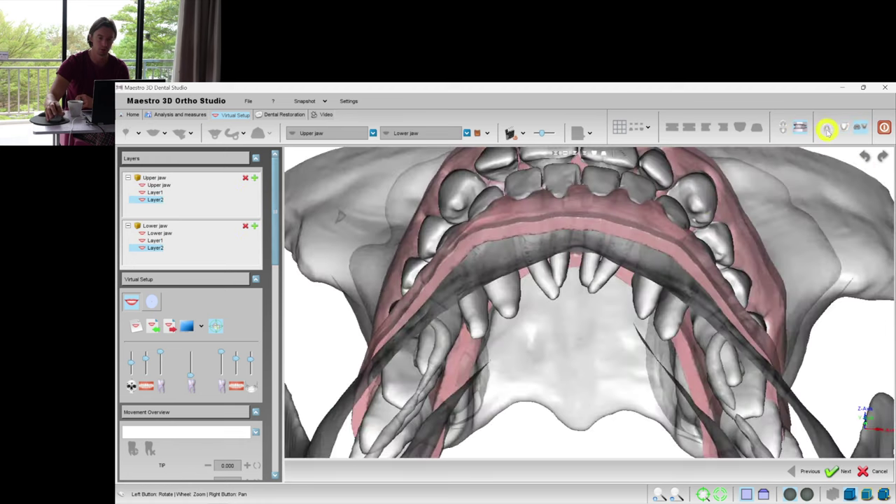
click(826, 127)
drag(580, 300, 592, 330)
click(726, 313)
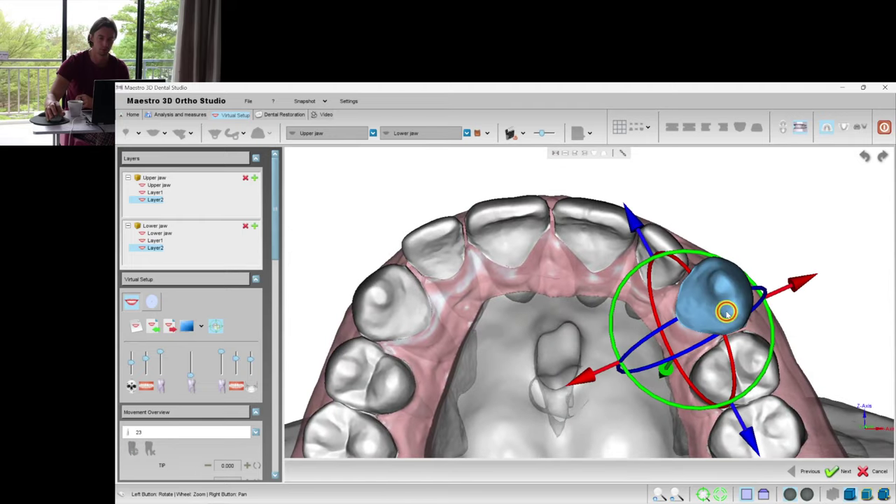
mouse_move(660, 326)
mouse_down()
mouse_move(651, 322)
mouse_move(652, 331)
mouse_up()
Try shifting the upper left central incisor 21 along its buccal-lingual axis and undo the last movement
click(655, 265)
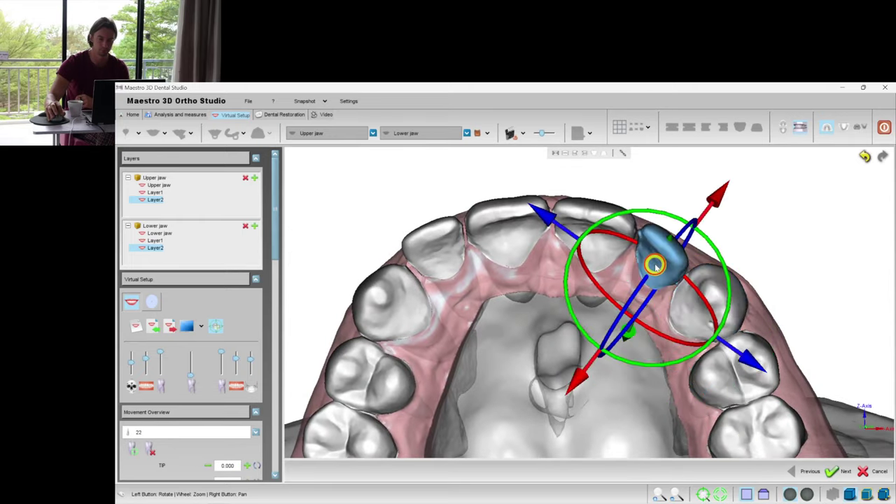
click(568, 239)
drag(709, 390, 721, 380)
drag(617, 347, 596, 369)
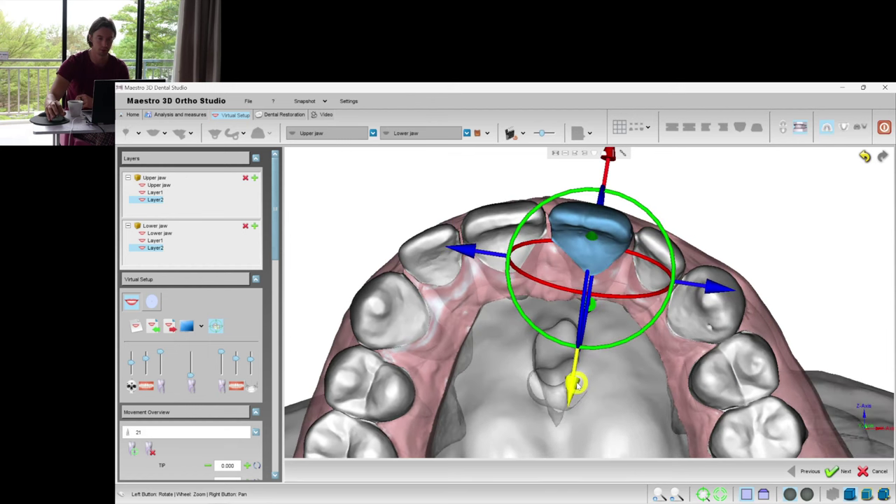
drag(585, 305, 584, 310)
click(864, 156)
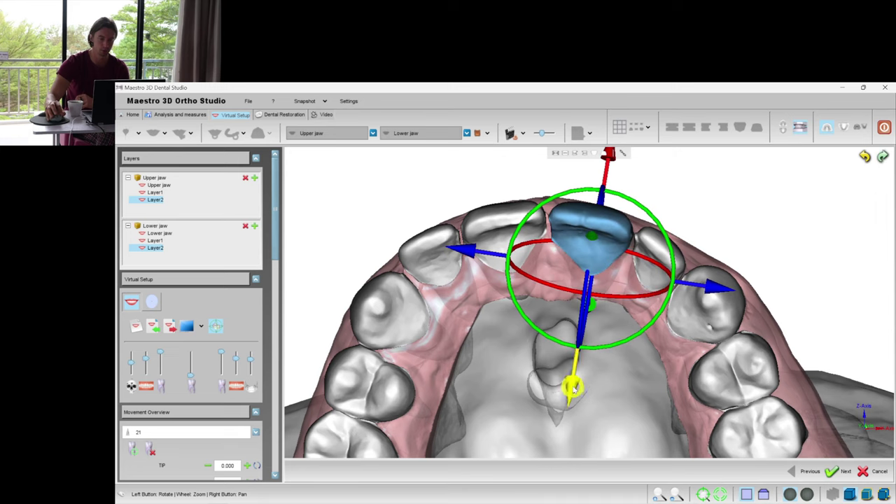
Shift the upper left incisors 21 and 22 lingually, 21 to about -0.74, and rotate 22 to about 13.25
drag(573, 387, 567, 384)
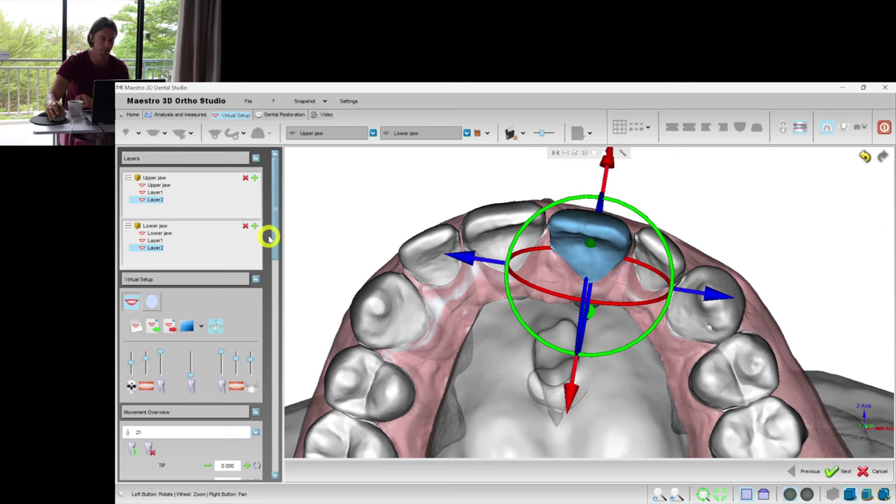
drag(272, 239, 270, 260)
click(659, 264)
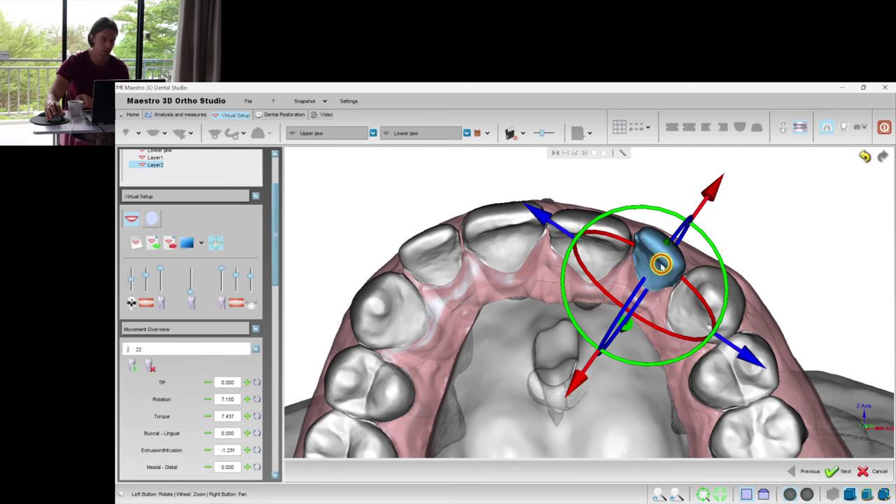
drag(724, 296, 620, 336)
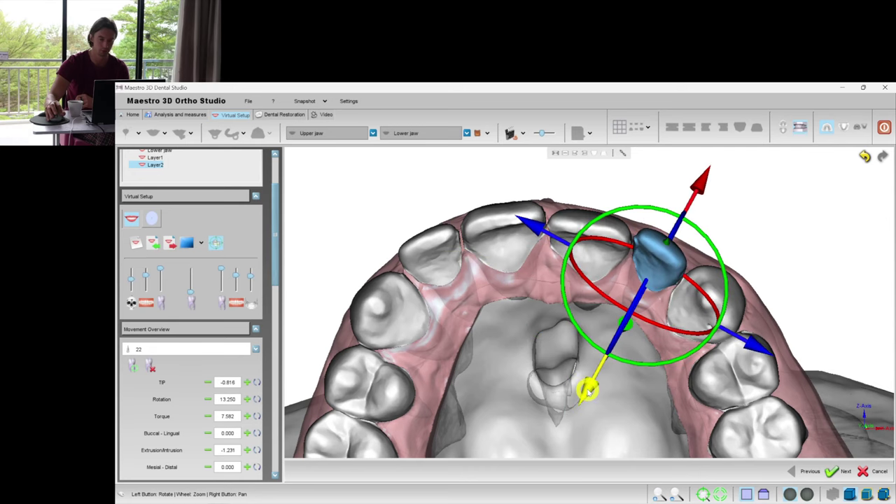
Shift the upper right incisors lingually, central incisor 11 to about -1.03 and lateral incisor 12 to about -0.88
click(510, 252)
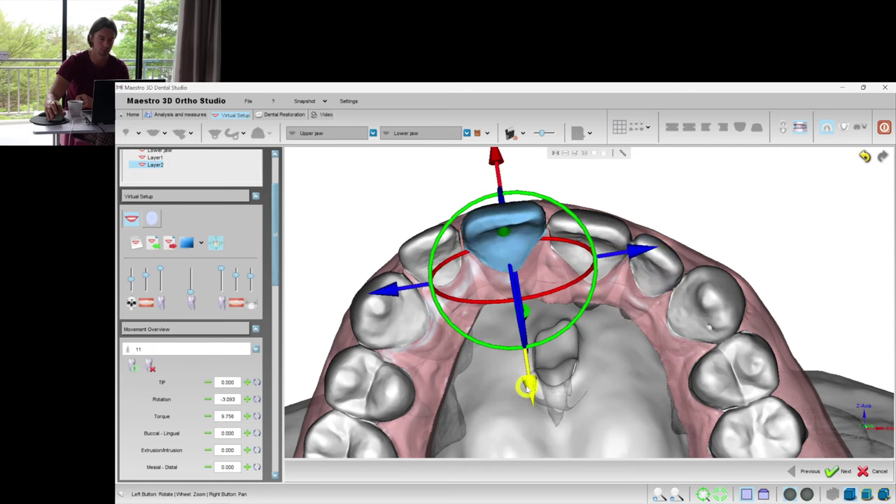
click(444, 262)
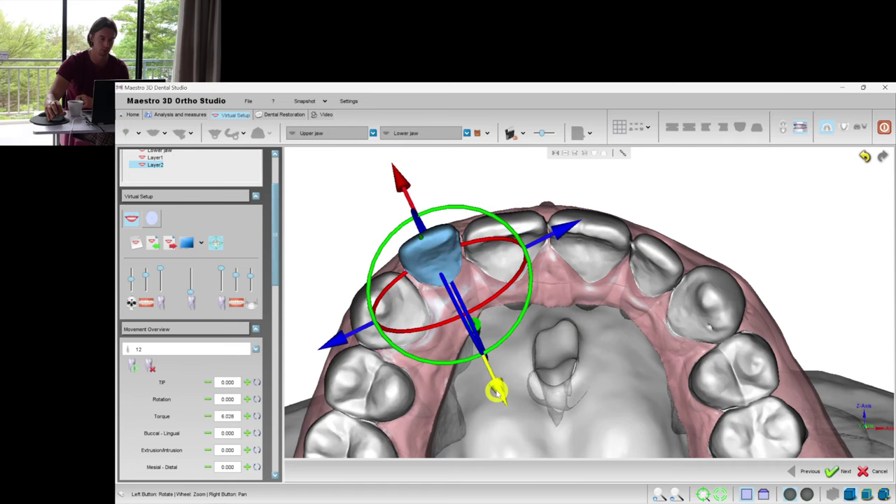
drag(496, 392, 464, 343)
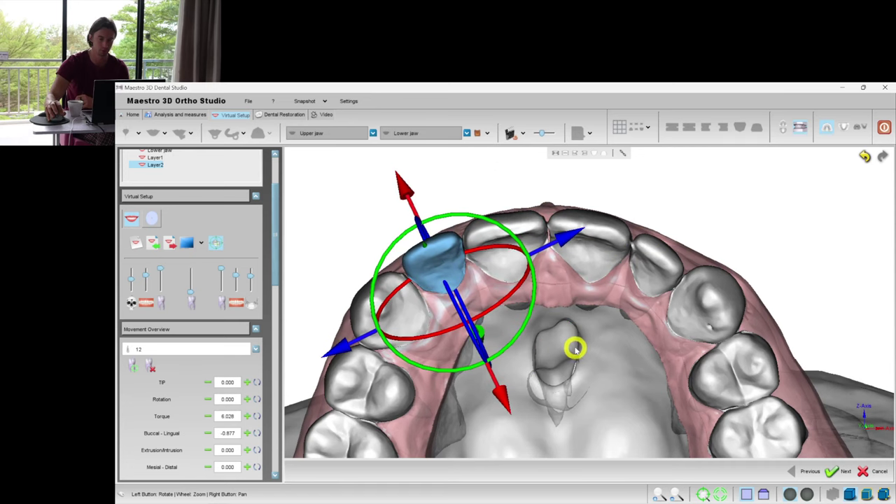
Adjust the torque of the upper right lateral incisor 12 to about 4.21
right_drag(572, 342, 553, 306)
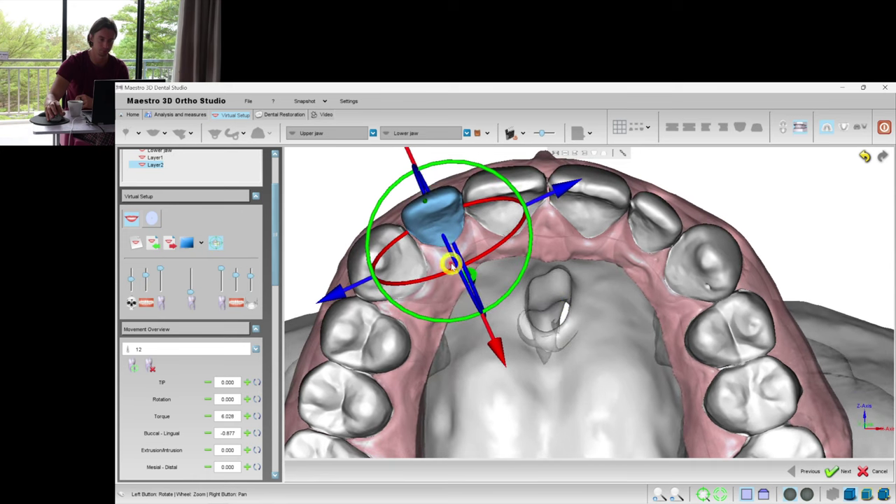
drag(456, 263, 443, 298)
click(399, 259)
Intrude the upper incisors 12, 11 and 21, with 12 at about -0.51 and 21 at about -0.40, and reset 12's buccal-lingual shift
drag(567, 357, 552, 280)
click(454, 312)
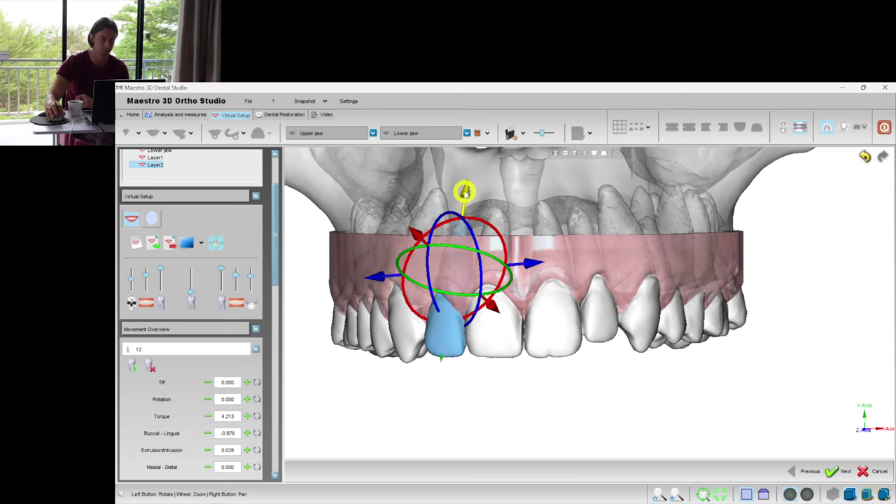
click(501, 321)
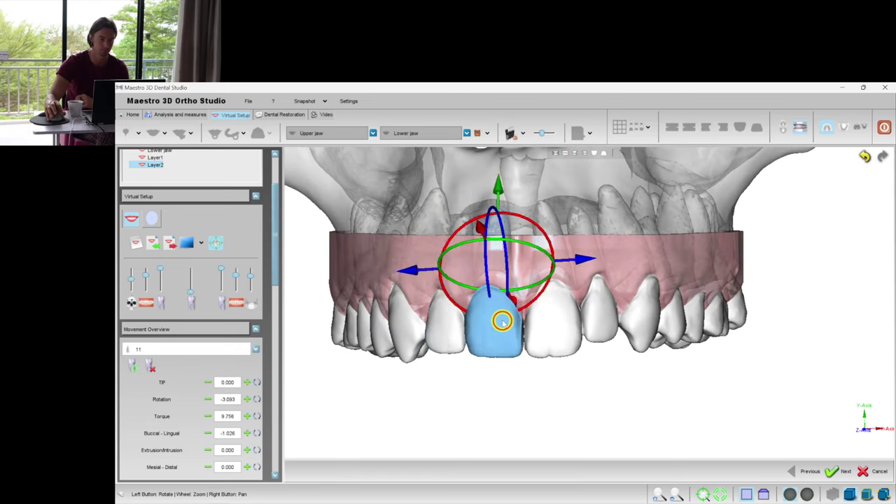
click(570, 306)
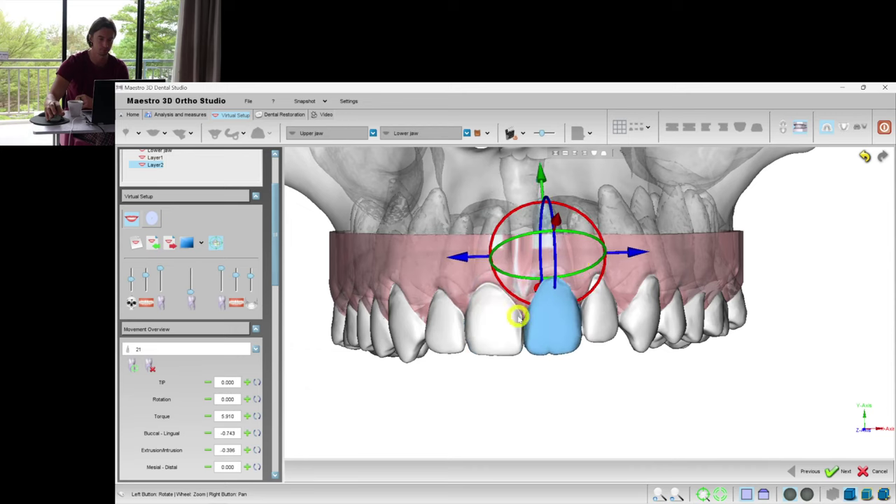
click(454, 330)
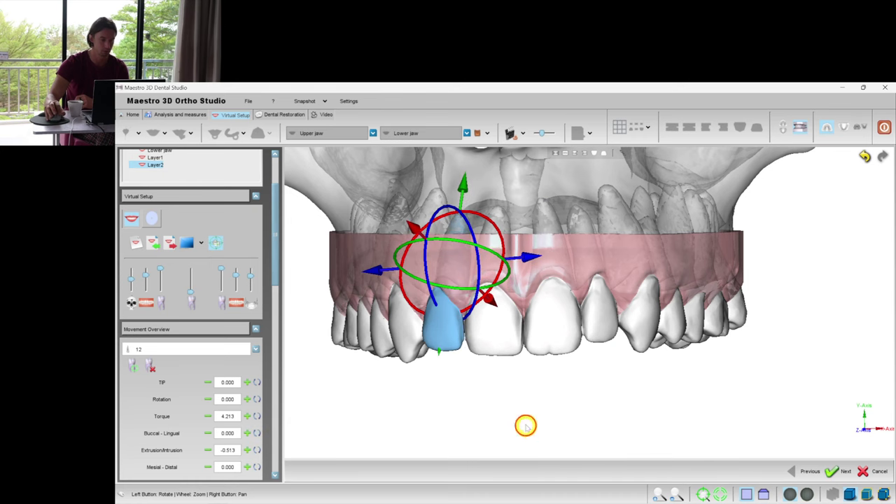
Rotate the upper right lateral incisor 12 to about -2.94 and bring its torque to about -0.11
drag(526, 412, 511, 237)
drag(444, 270, 448, 270)
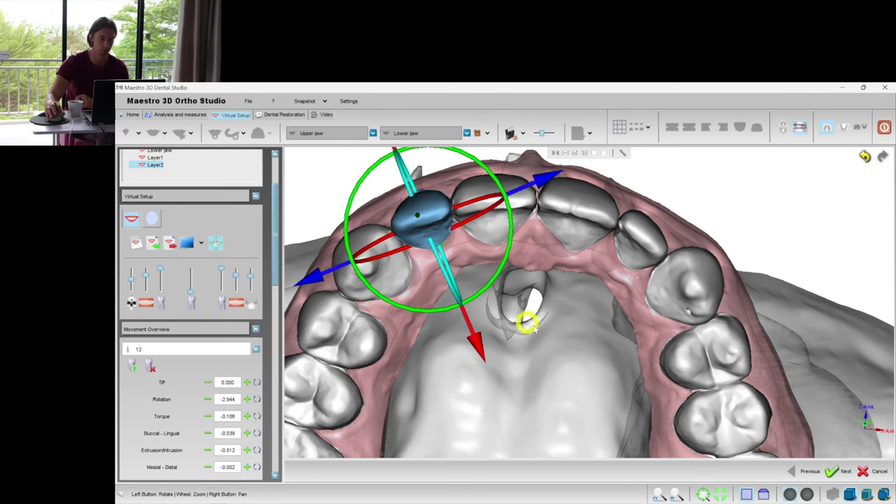
drag(543, 334, 546, 279)
Rotate the upper left central incisor 21 to about 1.74 and shift the upper right central incisor 11 lingually to about -1.32
click(557, 216)
drag(633, 301, 602, 323)
click(495, 207)
drag(497, 349, 498, 360)
right_click(576, 338)
click(522, 356)
Show both jaws and intrude the upper incisors 12, 11 and 21, bringing 21 to about -1.23
click(803, 130)
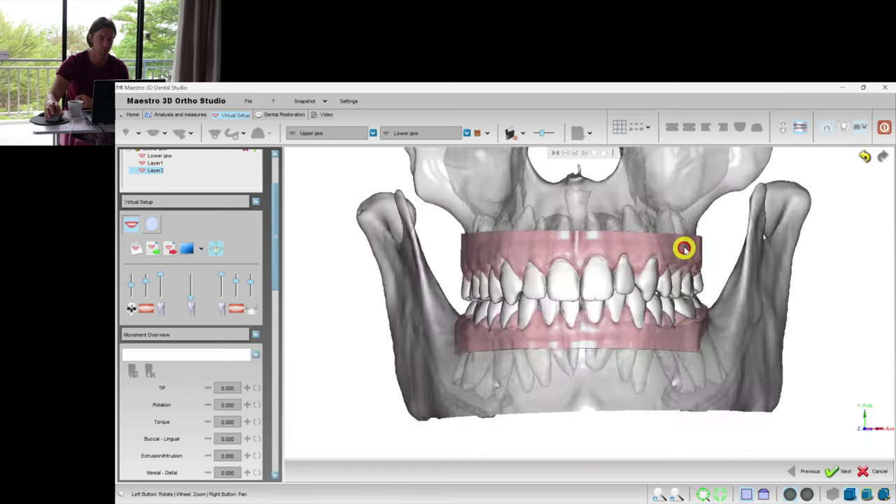
scroll(678, 258, up, 3)
click(502, 268)
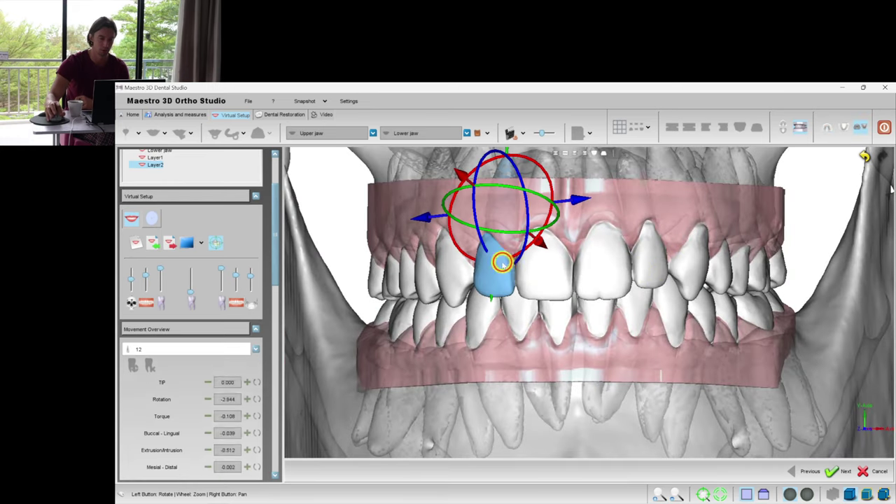
drag(610, 344, 584, 370)
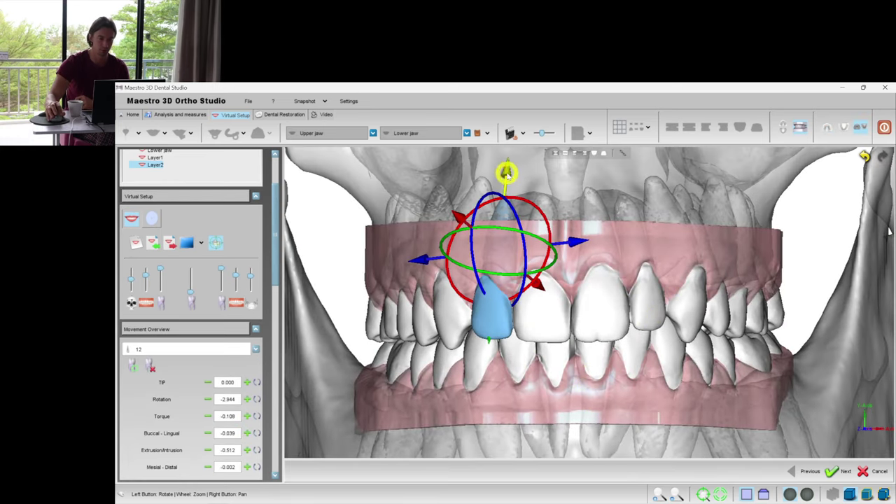
click(531, 308)
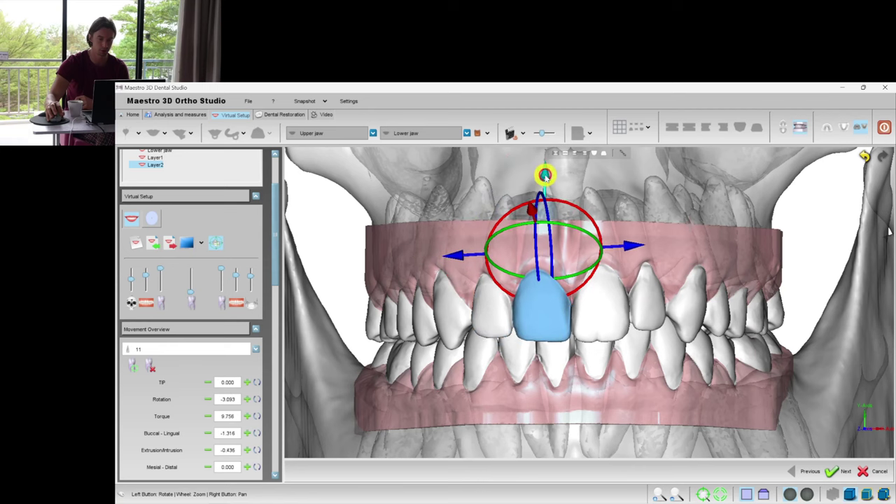
click(606, 311)
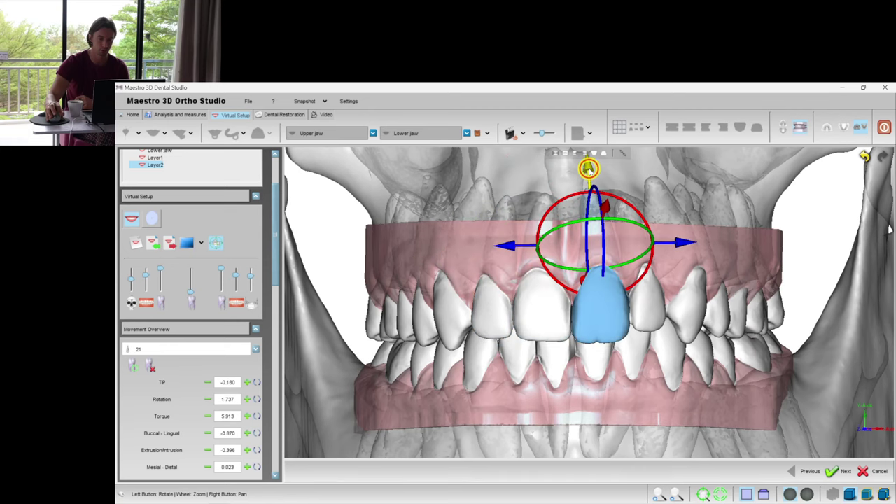
drag(587, 167, 590, 164)
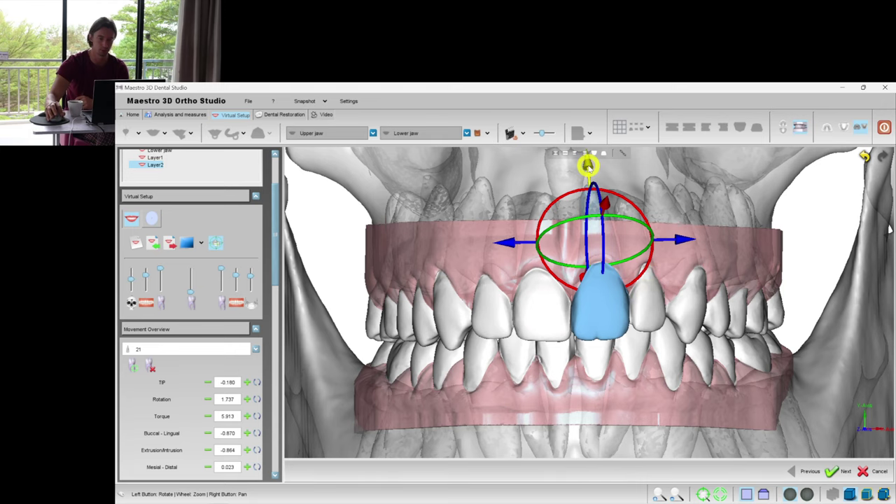
Intrude the upper right incisors 11 and 12 further, bringing 12 to about -1.48
click(524, 304)
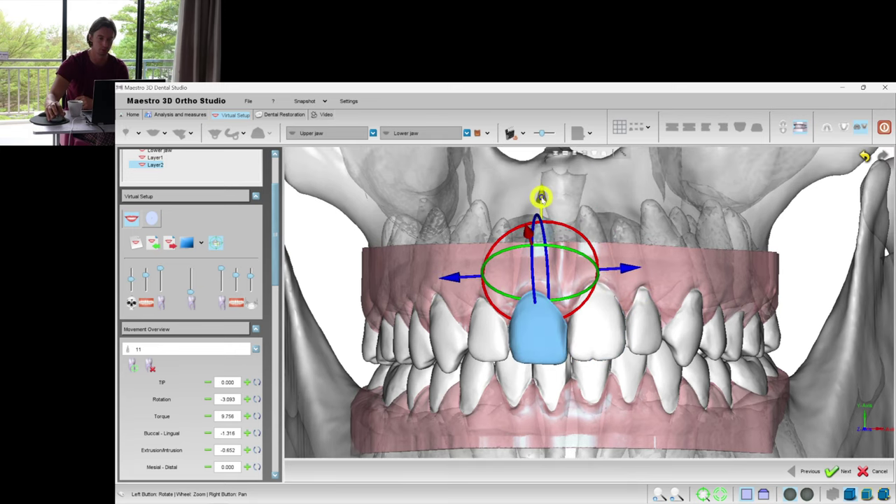
click(486, 340)
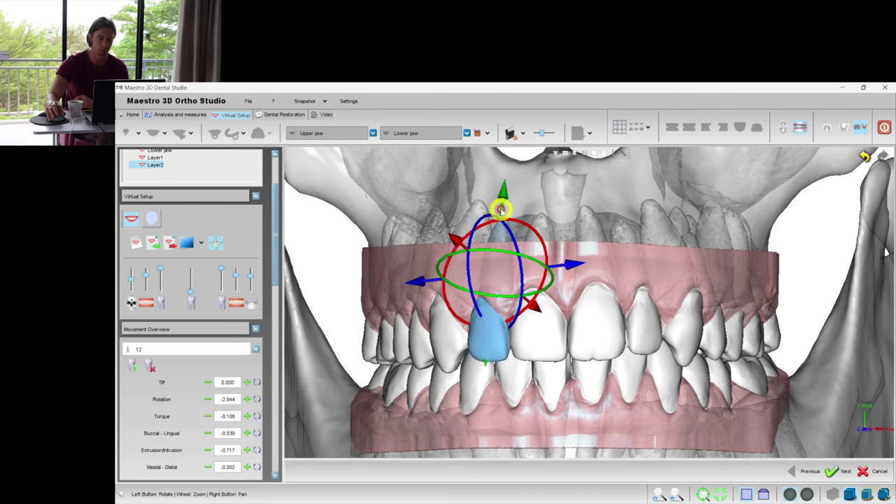
drag(503, 196, 504, 189)
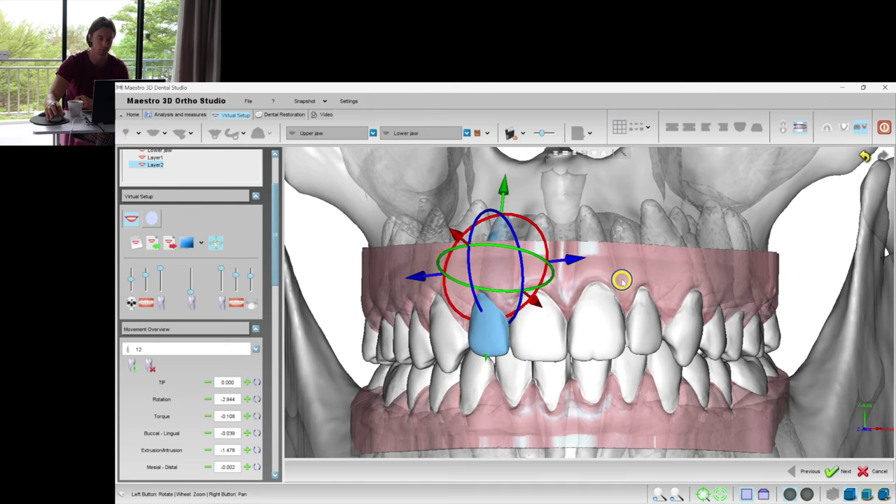
Examine the upper left incisors 22 and 21 against the lower front teeth from below
click(574, 382)
drag(575, 390, 516, 308)
click(635, 264)
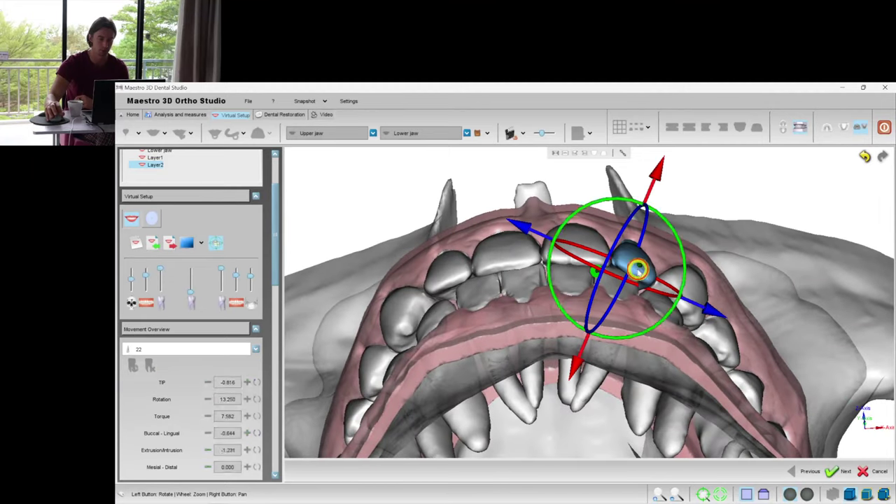
click(584, 263)
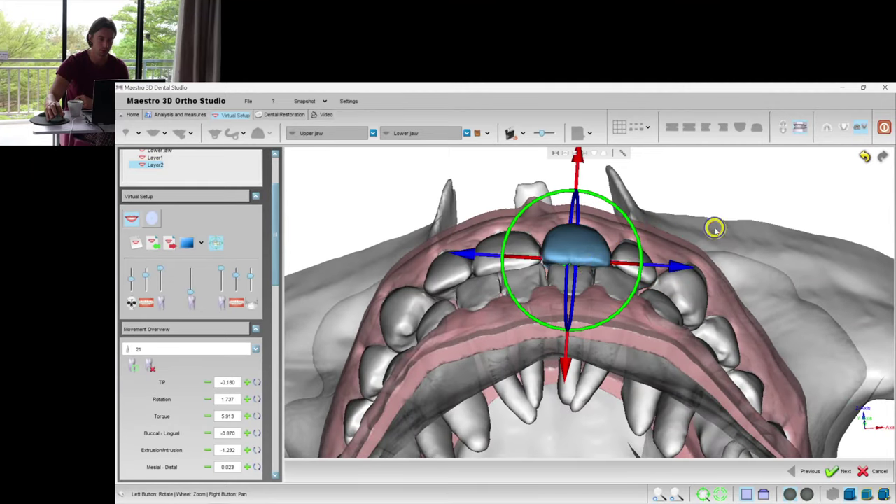
click(714, 228)
drag(642, 265, 644, 241)
Show only the lower jaw and examine the alignment of its incisors and canines from the occlusal side
click(800, 127)
click(840, 127)
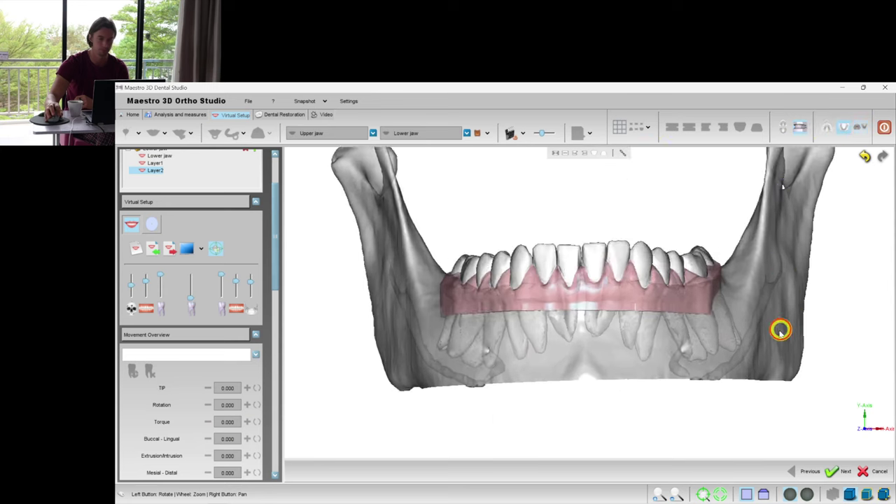
drag(754, 350, 463, 345)
drag(590, 336, 726, 309)
scroll(650, 333, up, 4)
click(692, 262)
click(661, 236)
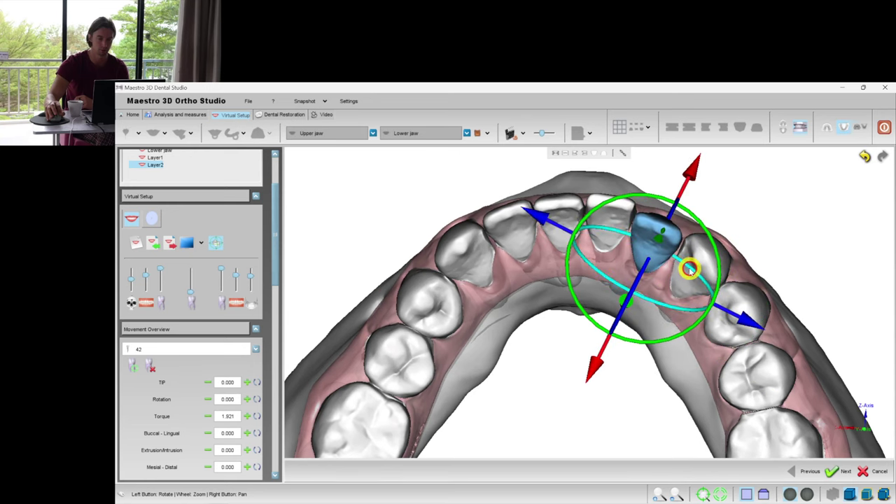
click(600, 250)
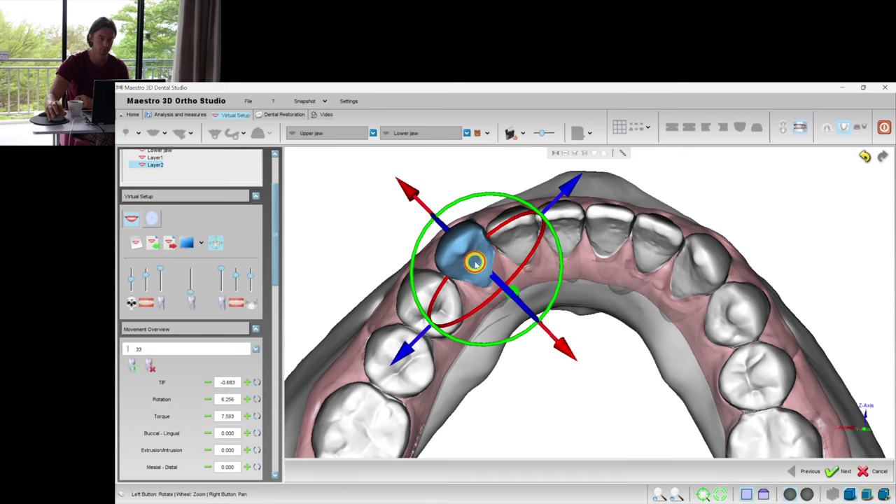
Show both jaws and examine the front bite from below and from the front
click(798, 125)
scroll(587, 294, down, 1)
drag(564, 270, 604, 200)
scroll(601, 231, up, 3)
drag(598, 273, 593, 226)
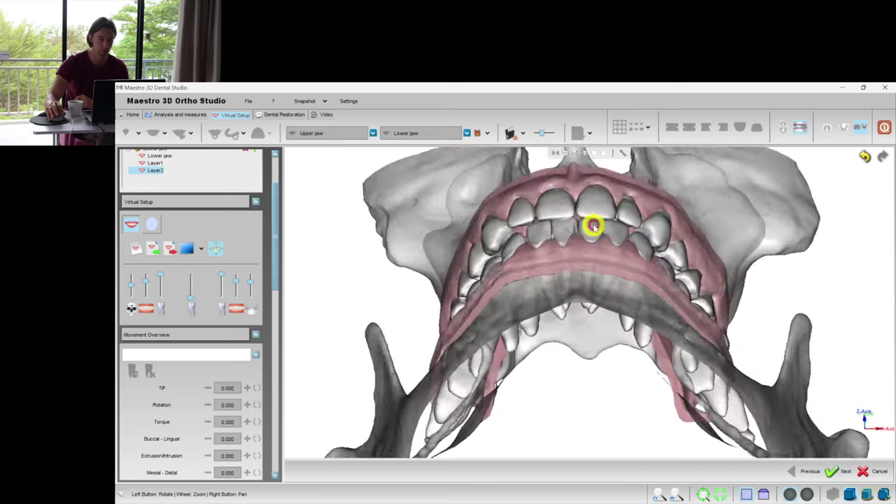
scroll(593, 226, up, 10)
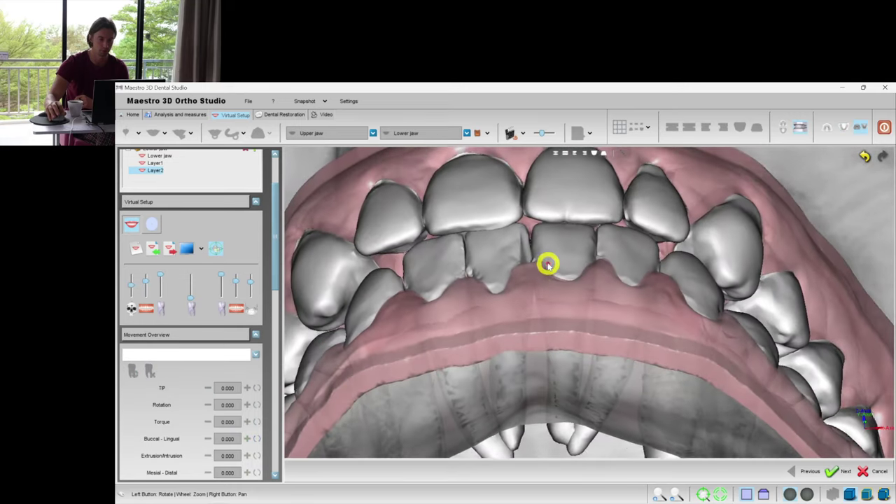
drag(547, 263, 784, 202)
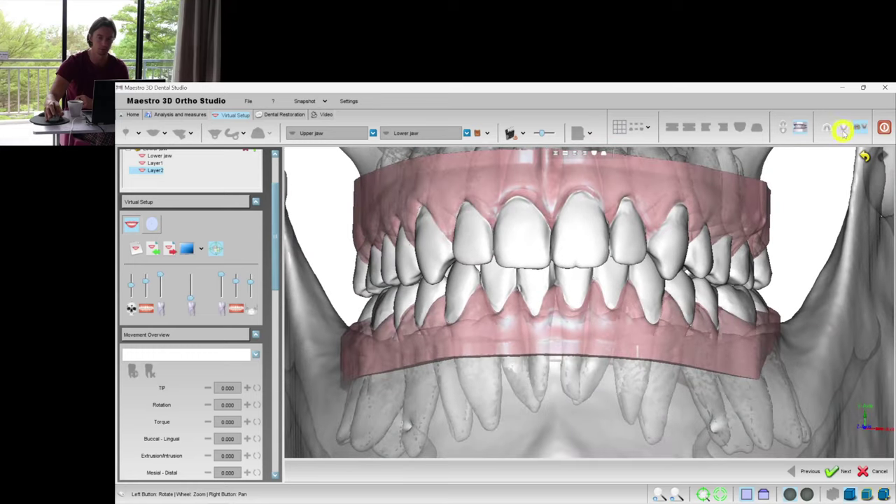
Show only the lower jaw, check incisor 31 and adjust the tip of the lower right lateral incisor 42 to about -0.90
click(843, 130)
scroll(623, 210, down, 3)
scroll(598, 246, up, 3)
click(604, 224)
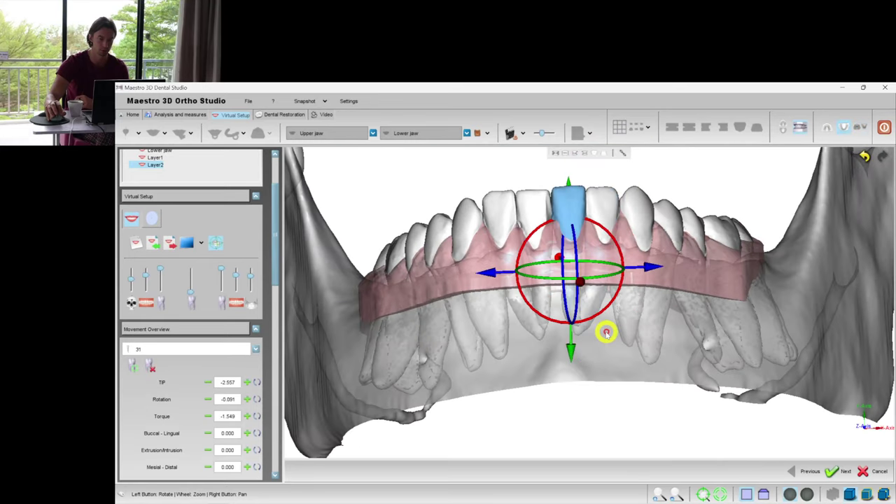
drag(605, 332, 570, 357)
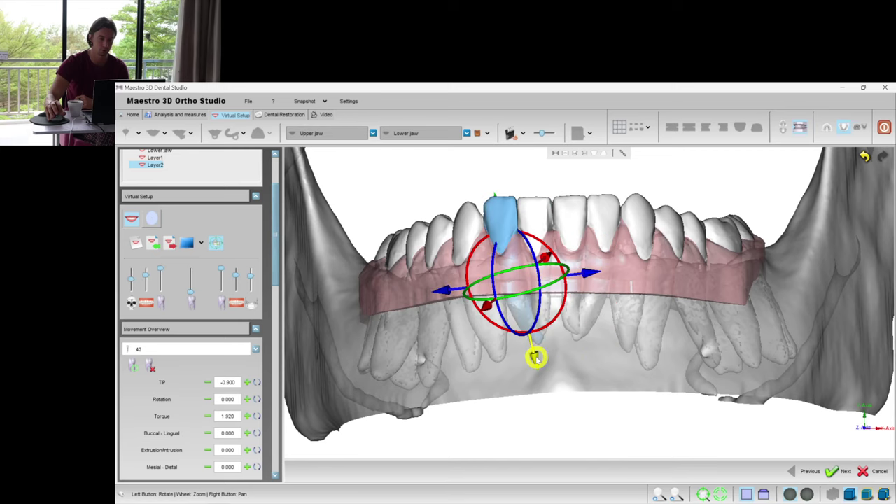
click(744, 170)
Show both jaws again, examine the bite from several angles and select the upper left canine 23
click(828, 124)
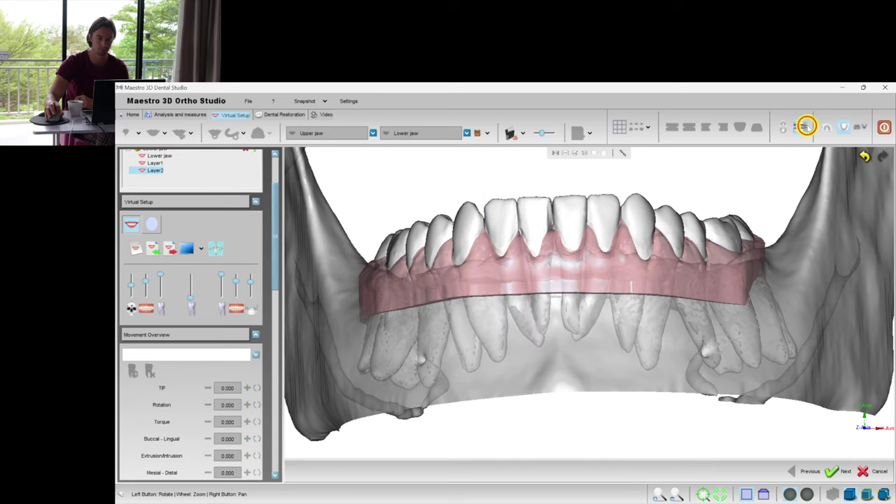
click(806, 126)
scroll(616, 316, down, 3)
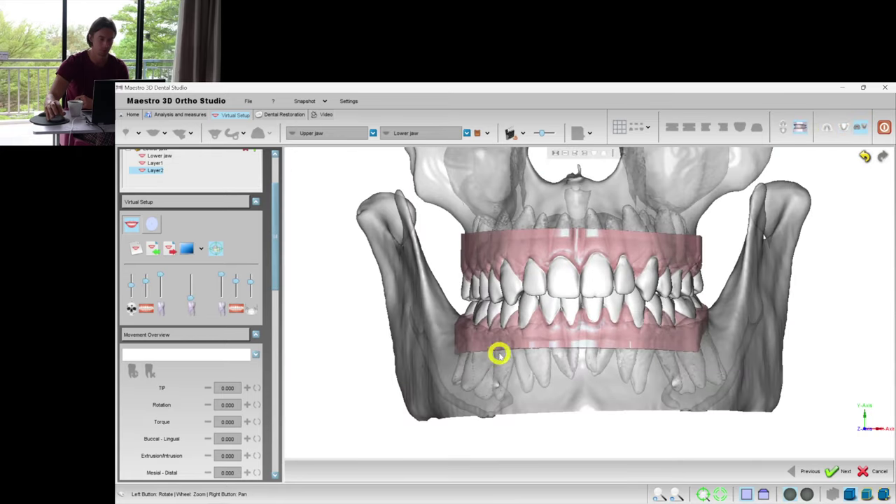
drag(605, 347, 620, 292)
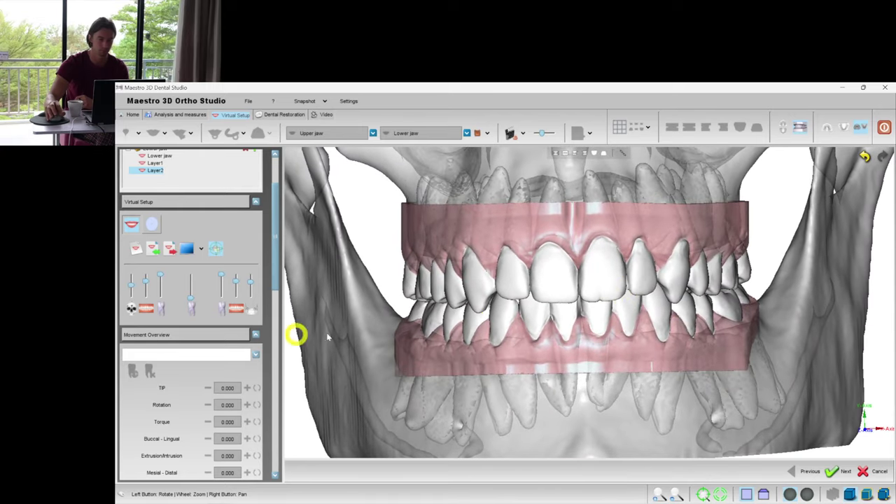
drag(629, 343, 632, 343)
drag(692, 313, 623, 171)
click(592, 282)
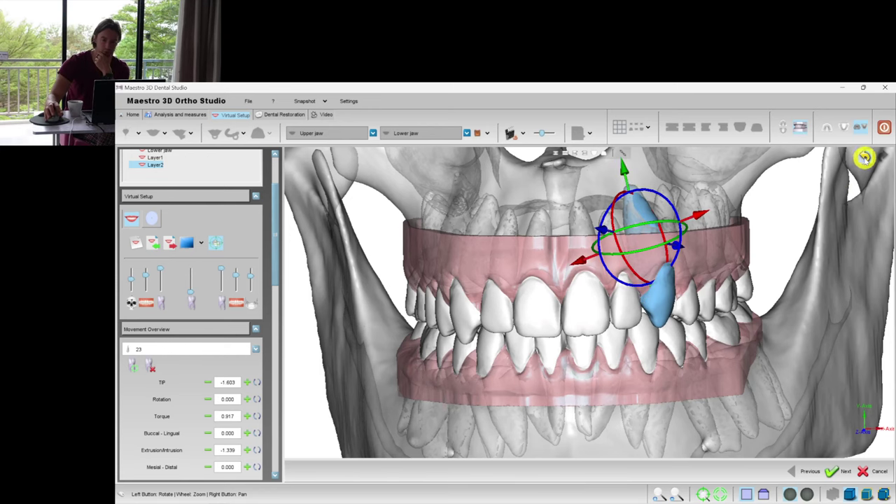
Deselect the upper left canine and examine the bite from the front, the left side and below
click(838, 294)
drag(625, 292, 578, 283)
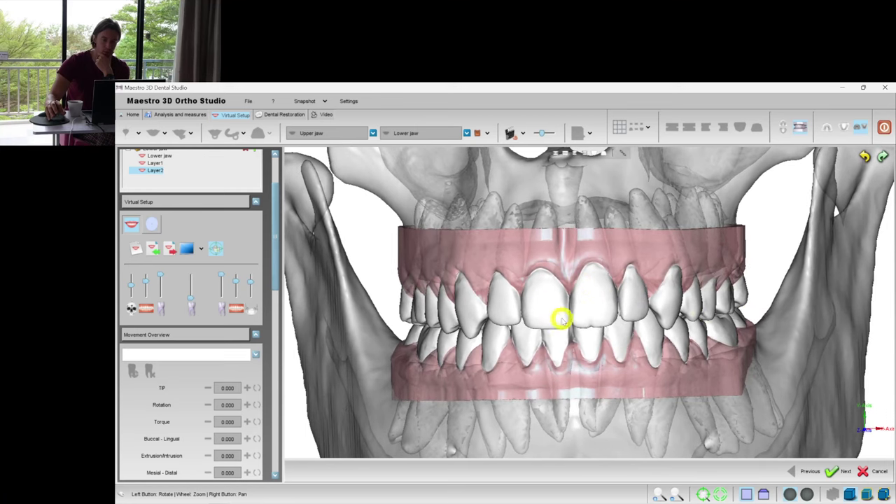
drag(704, 314, 597, 316)
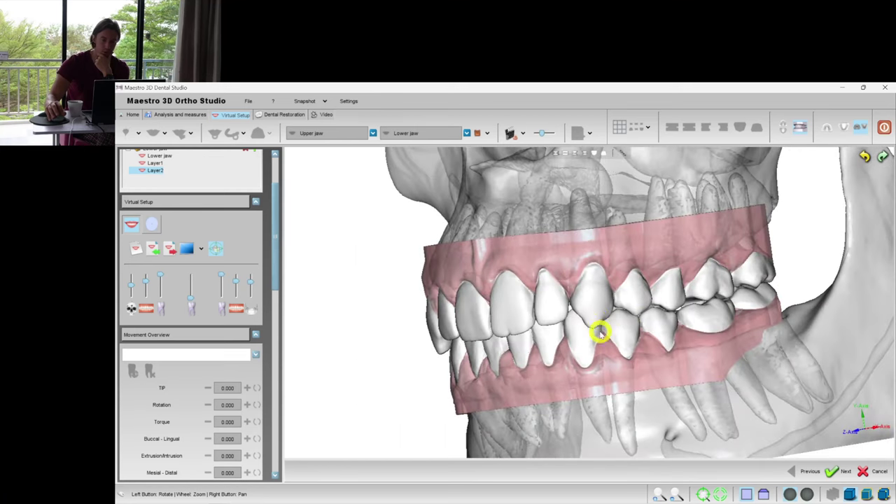
scroll(605, 328, up, 2)
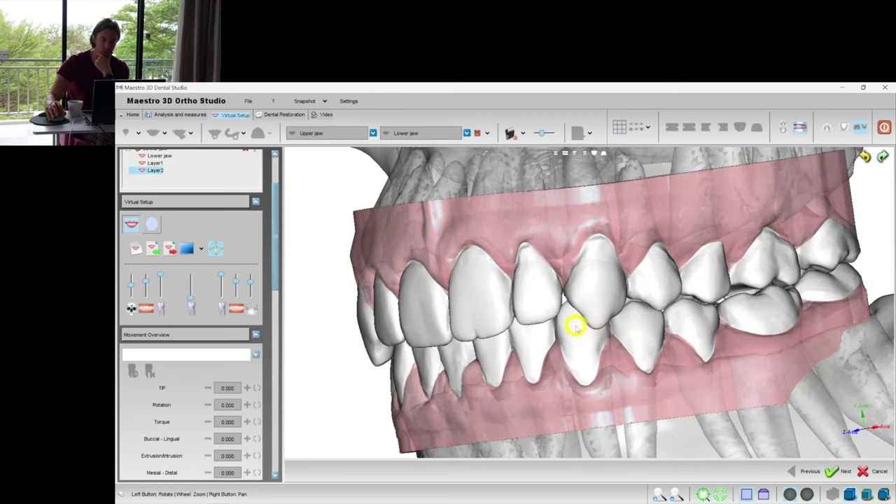
scroll(586, 324, down, 3)
drag(615, 289, 567, 272)
scroll(567, 272, up, 3)
drag(640, 332, 678, 262)
drag(502, 275, 609, 309)
scroll(602, 308, down, 5)
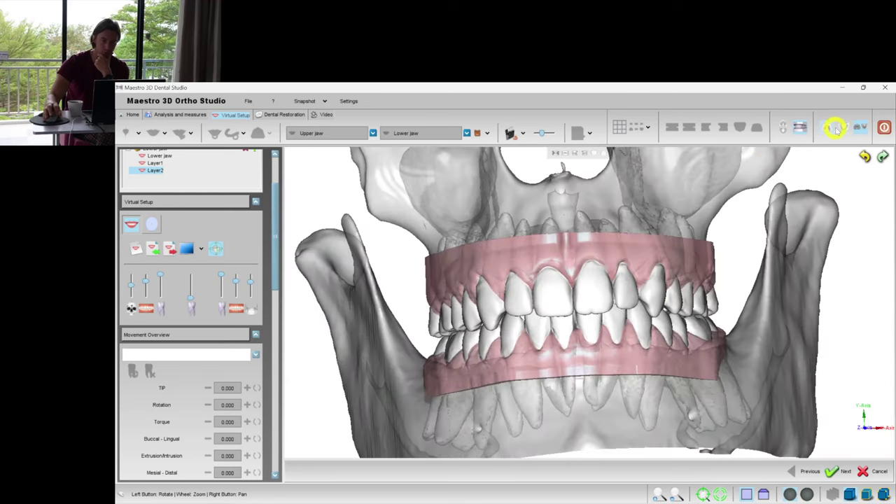
Show only the lower jaw, check the lower left canine 33 from the occlusal side and bring both jaws back
click(839, 128)
drag(756, 254, 569, 270)
scroll(596, 274, up, 3)
click(539, 182)
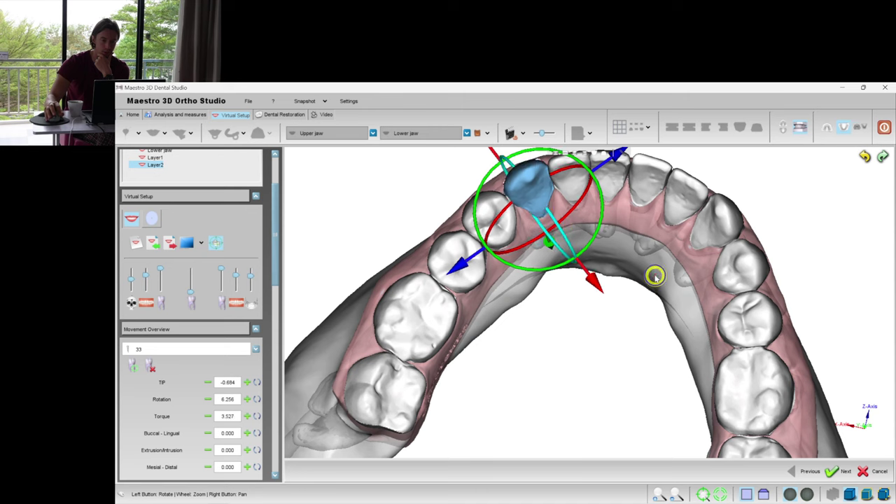
click(873, 128)
click(802, 128)
Restrict the tooth intersection display to occlusal contacts
drag(592, 320, 835, 124)
click(825, 133)
drag(270, 259, 268, 403)
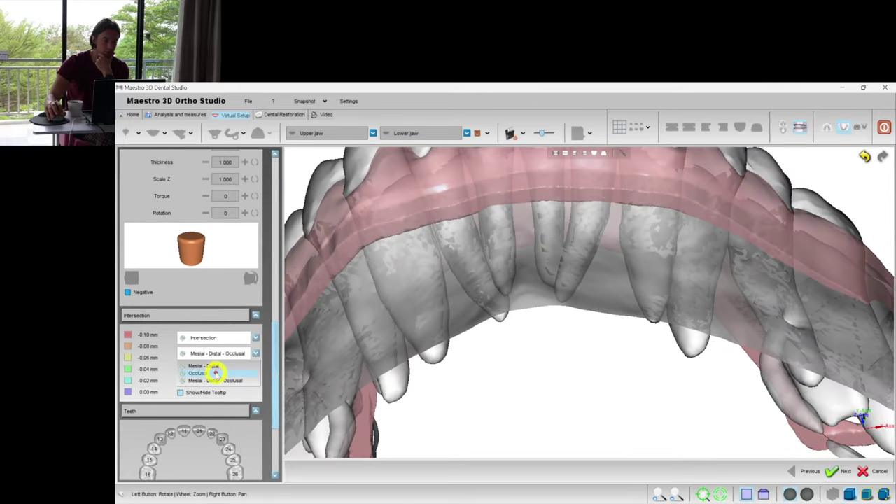
click(212, 374)
Show both jaws and examine the contact between the left canines from the front, the side and below
drag(636, 314, 612, 204)
click(805, 132)
scroll(657, 273, up, 3)
drag(598, 282, 531, 237)
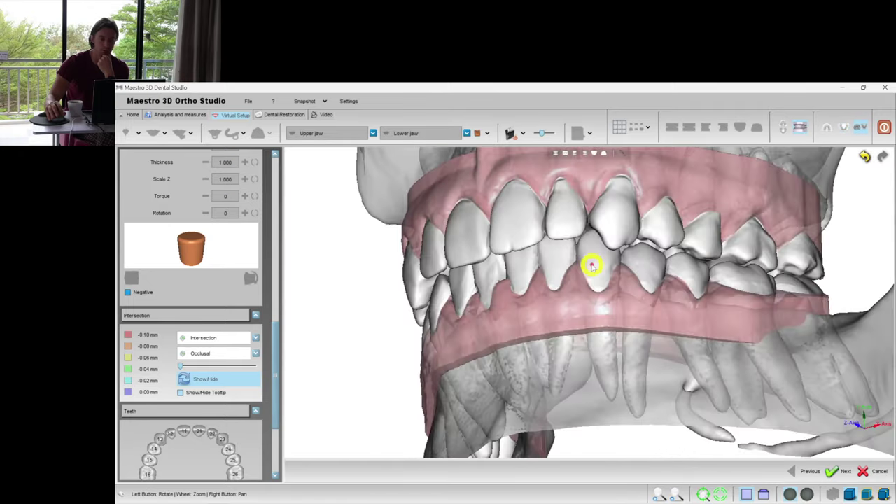
scroll(592, 266, up, 3)
drag(580, 289, 583, 327)
scroll(584, 328, down, 3)
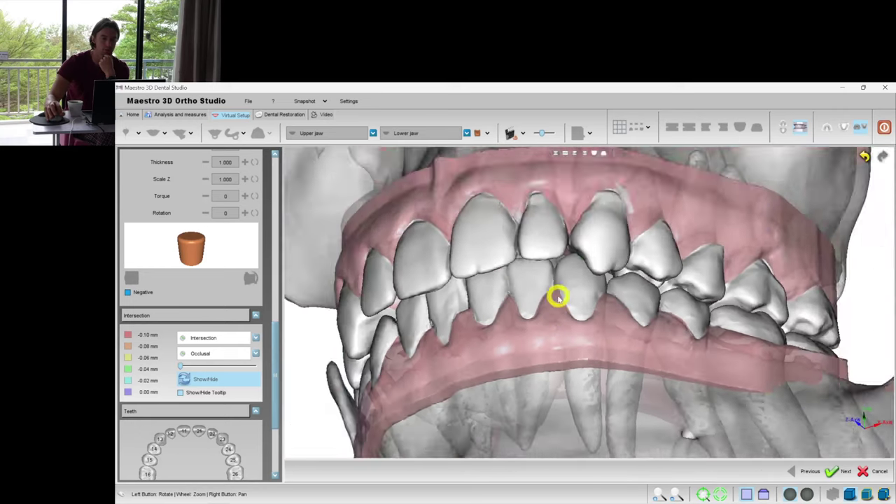
drag(560, 280, 609, 242)
Inspect the occlusal contacts on the lower arch alone, select the lower left canine 33 and hide the intersection map
click(846, 128)
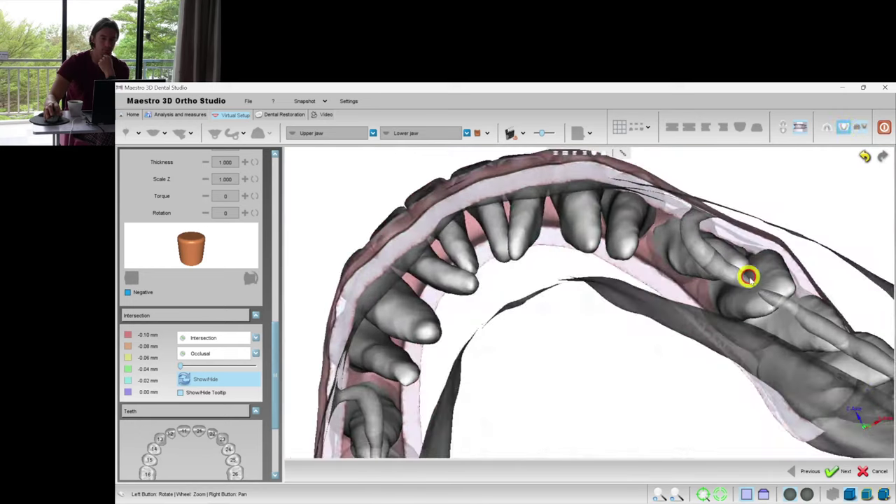
drag(746, 280, 488, 315)
click(502, 292)
drag(278, 386, 273, 359)
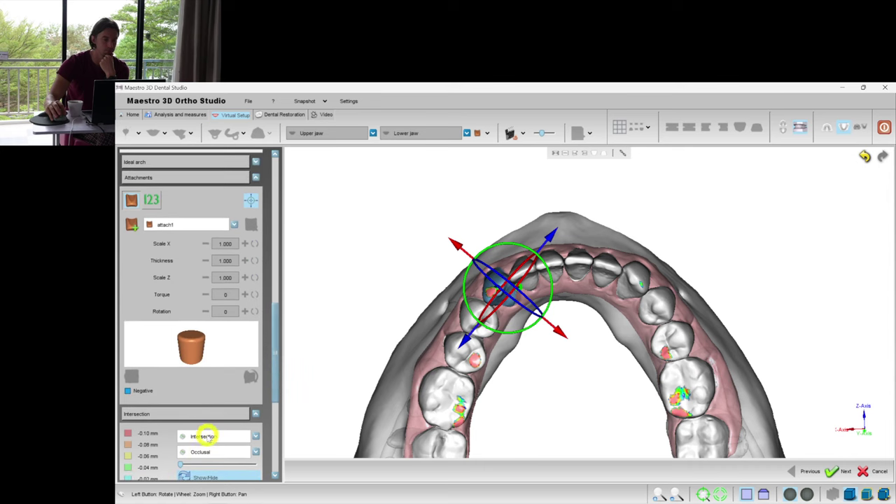
click(200, 475)
Compare the positions of lower canines 33 and 43 from the occlusal side, leaving only 33 selected
scroll(556, 314, up, 3)
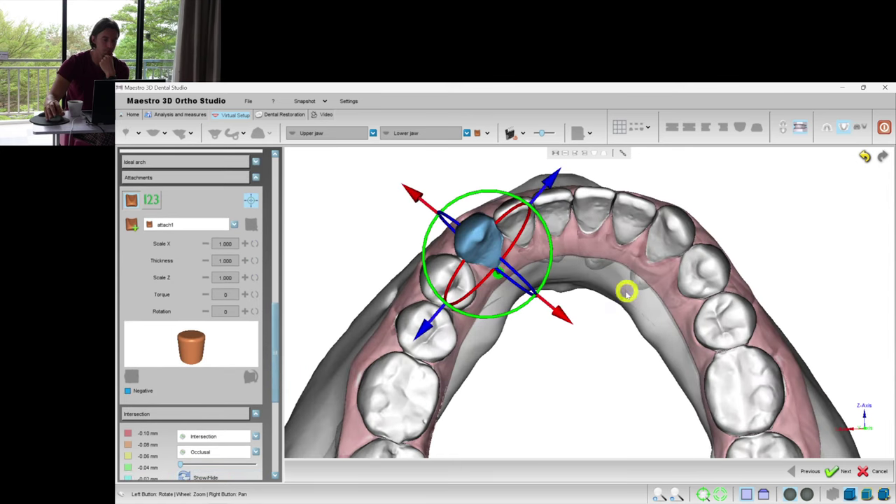
click(559, 315)
click(500, 242)
drag(616, 270, 680, 306)
scroll(267, 290, up, 1)
drag(273, 326, 278, 245)
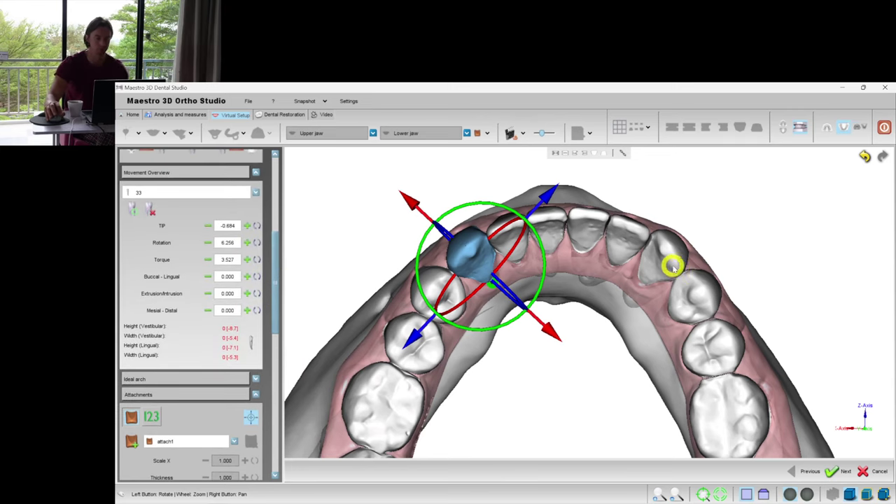
click(671, 266)
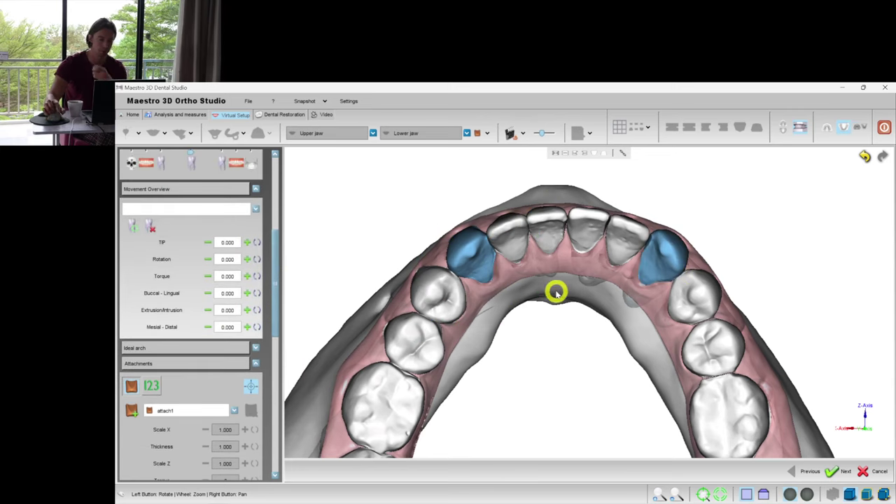
click(477, 265)
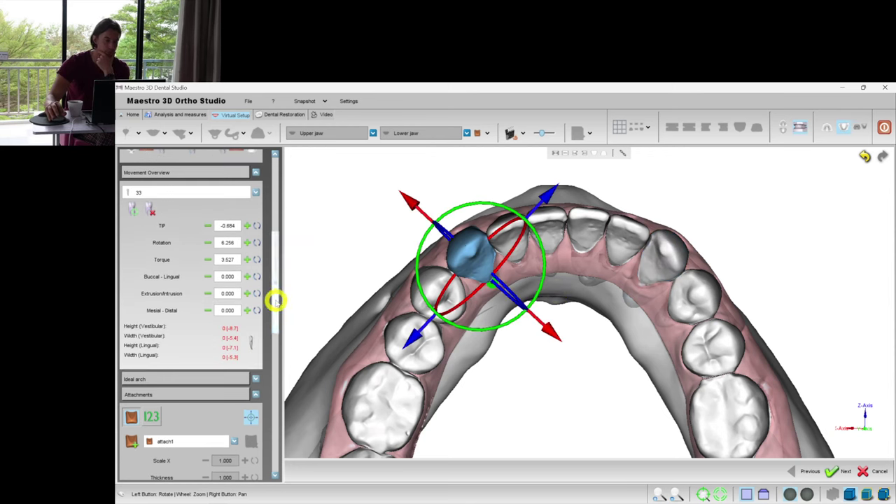
Superimpose the blue comparison teeth on the lower arch to check the movements, and hide them again
drag(276, 301, 272, 241)
click(189, 293)
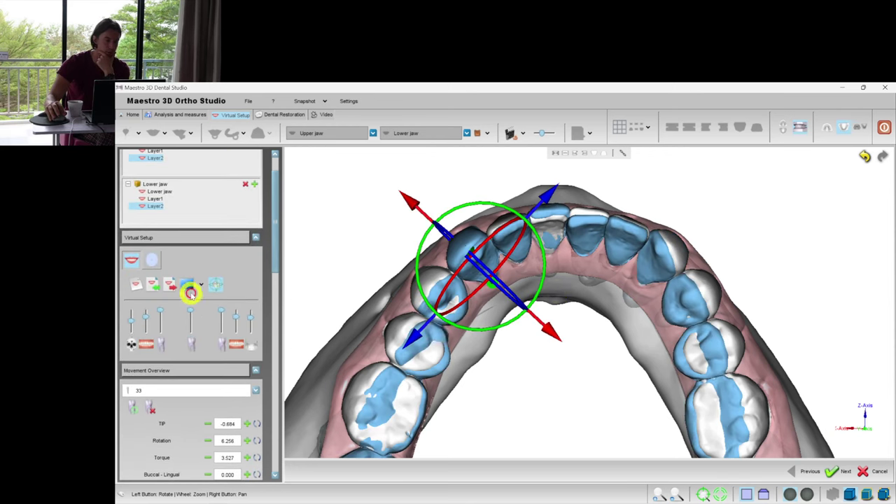
click(642, 372)
click(466, 262)
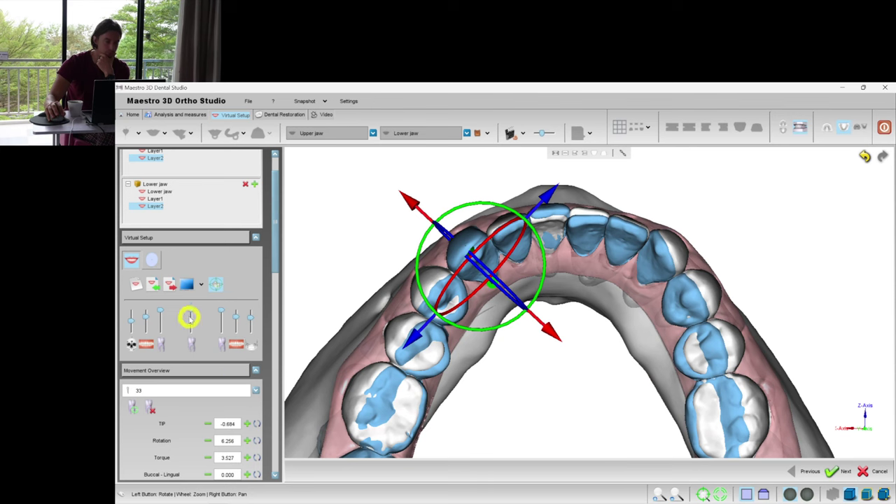
drag(189, 316, 191, 370)
Adjust the torque of the lower left canine 33 to about 2.13
right_drag(601, 343, 578, 361)
scroll(542, 326, up, 2)
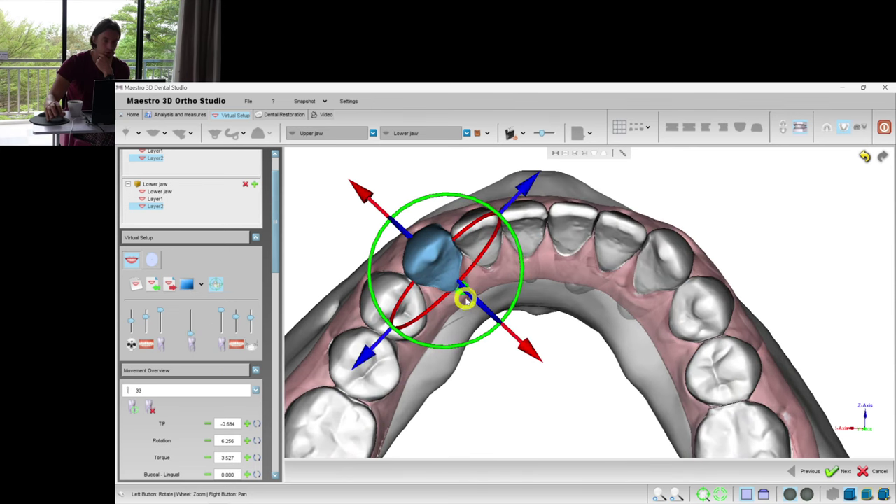
drag(469, 300, 475, 301)
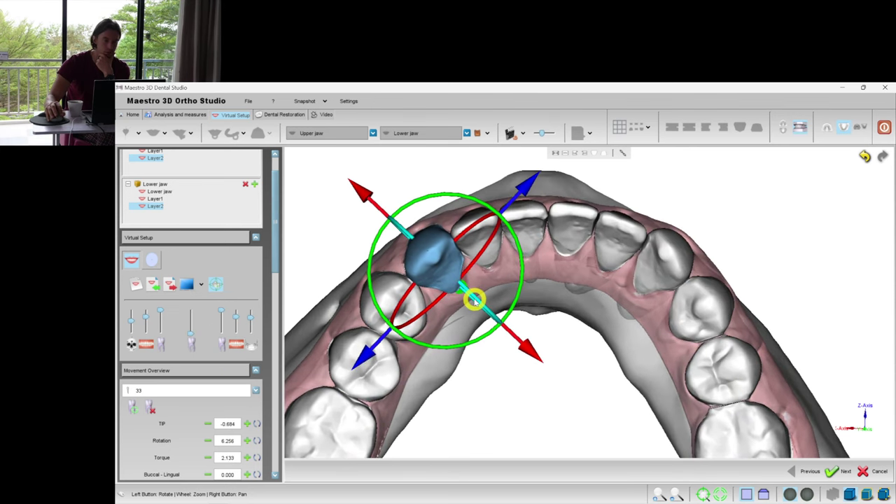
Examine the front bite with both jaws shown, check the lower arch alone from the left and restore both jaws
click(568, 380)
drag(524, 406, 729, 210)
click(797, 133)
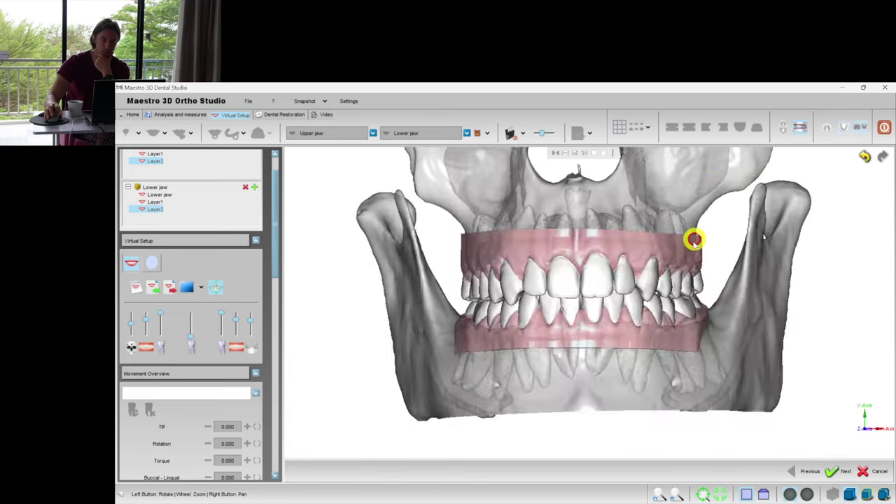
drag(689, 245, 545, 326)
scroll(624, 329, up, 3)
drag(678, 273, 683, 270)
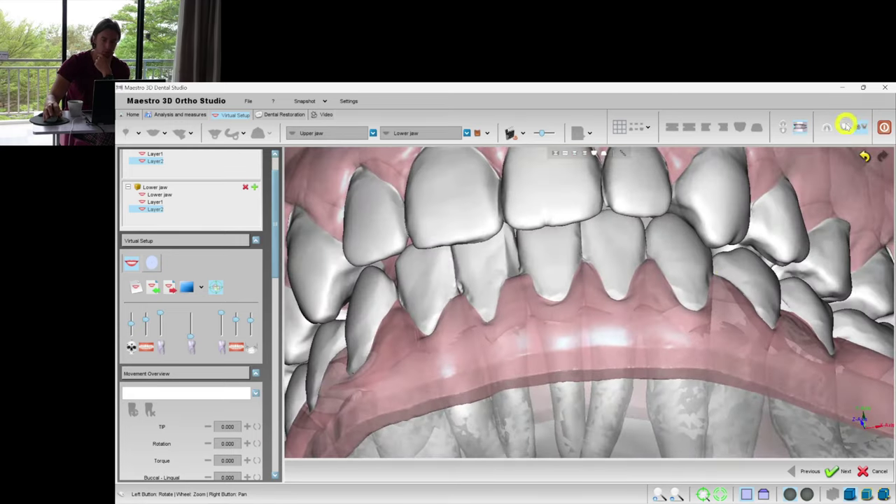
click(845, 125)
drag(650, 242, 552, 280)
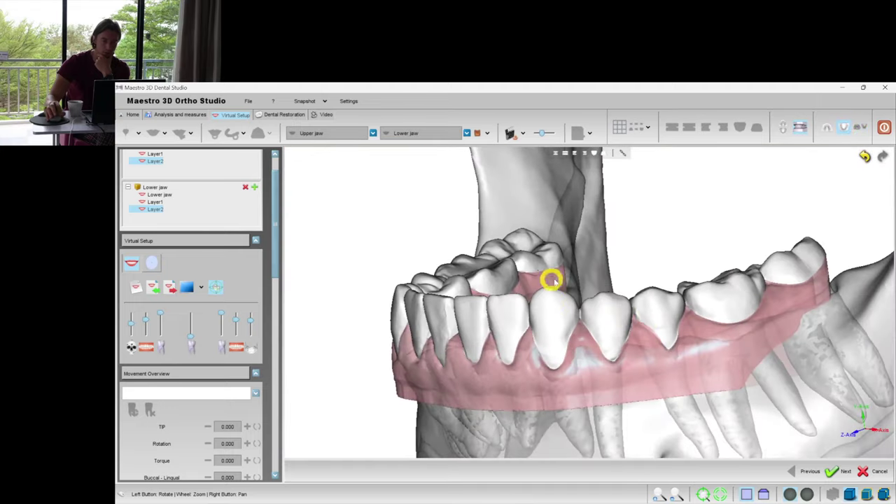
click(799, 128)
Reduce the torque of the lower left canine 33 to about 0.24 while checking its contact with the upper teeth
drag(576, 314, 602, 243)
click(602, 243)
drag(642, 313, 642, 308)
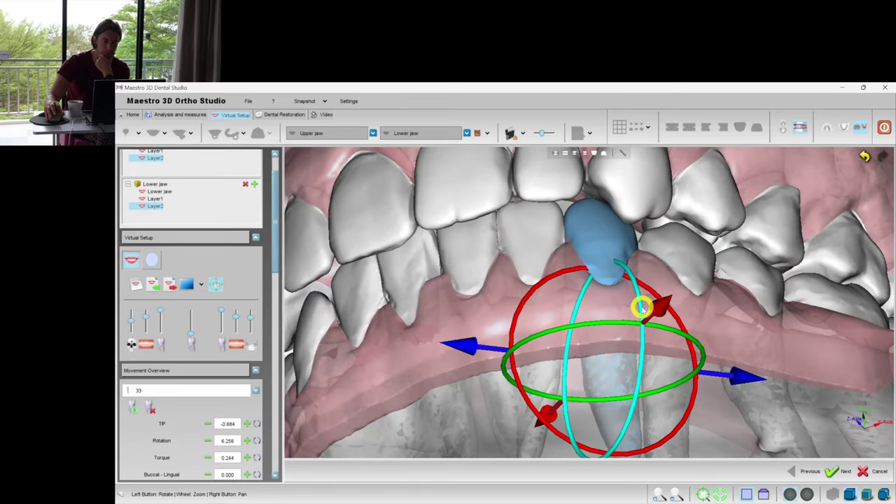
drag(695, 313, 566, 296)
Show only the lower jaw from the occlusal side and adjust the tip of the lower left lateral incisor 32 to about -2.41
click(843, 127)
drag(723, 245, 480, 226)
click(480, 226)
drag(627, 272, 511, 277)
click(454, 265)
click(490, 233)
drag(583, 280, 535, 261)
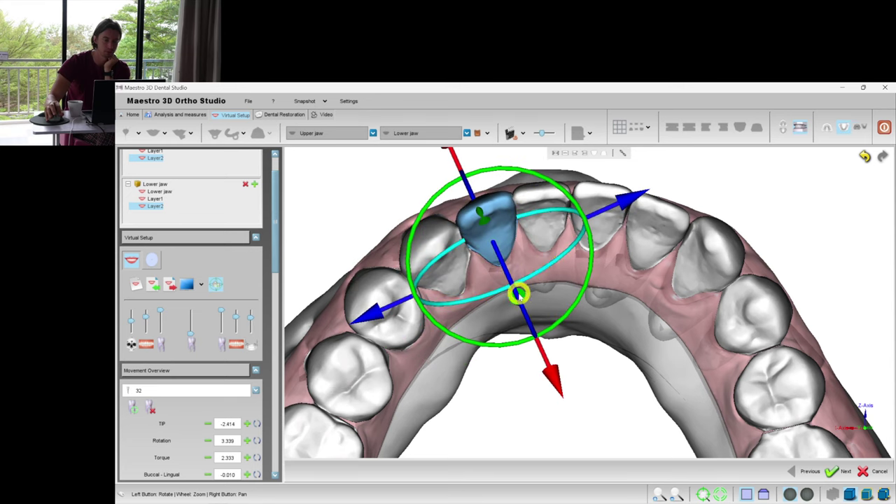
Adjust lower left central incisor 31 to about -1.48 tip and -2.98 torque, and lower right central incisor 41 to about 2.11 torque
click(535, 226)
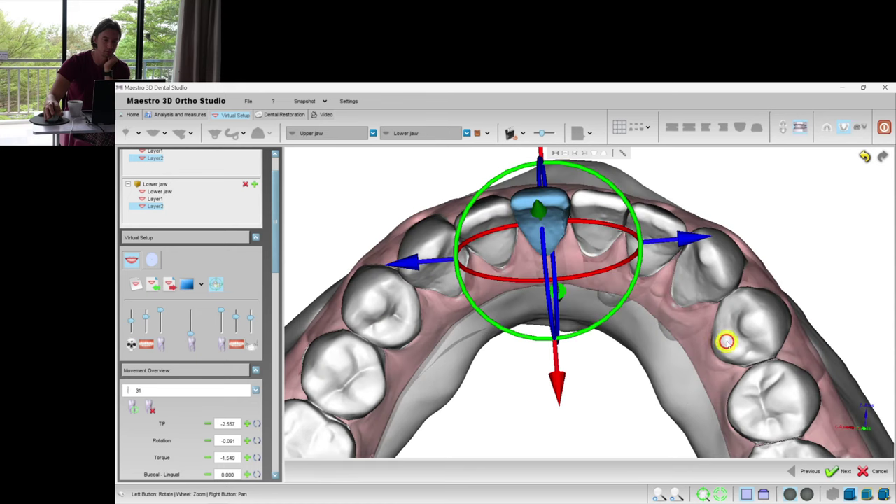
drag(617, 270, 616, 260)
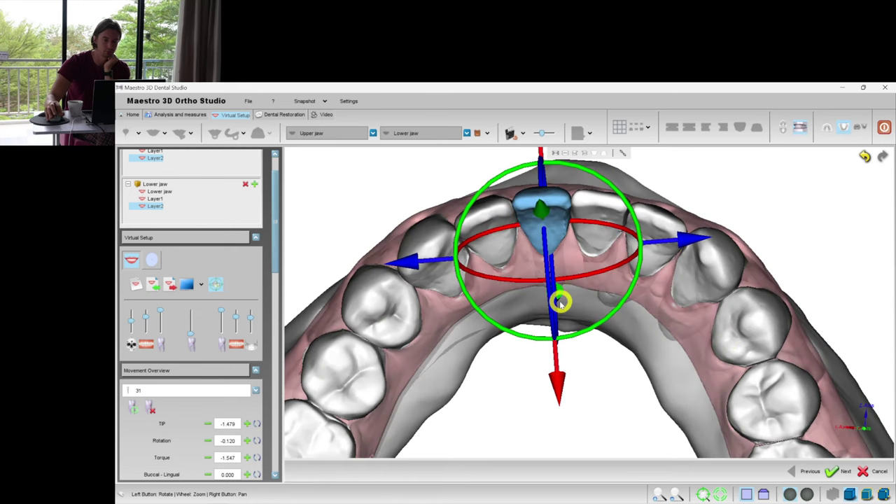
drag(558, 301, 603, 231)
click(604, 231)
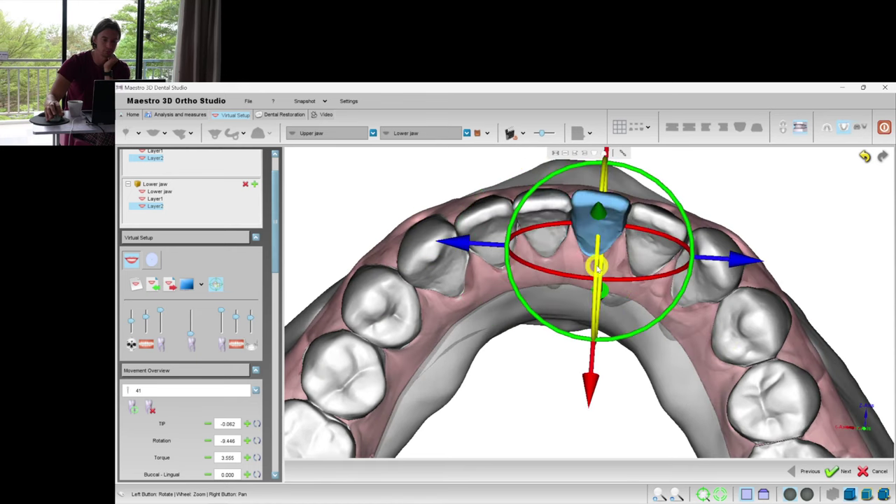
drag(598, 269, 598, 268)
Check the lower right canine 43 and adjust the tip of the lower right lateral incisor 42 to about -1.25
click(666, 216)
drag(781, 185, 658, 231)
click(658, 231)
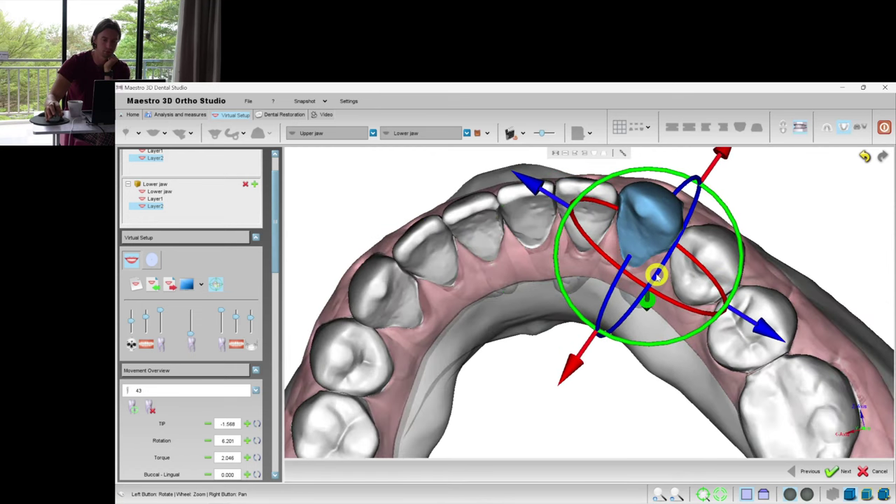
click(578, 203)
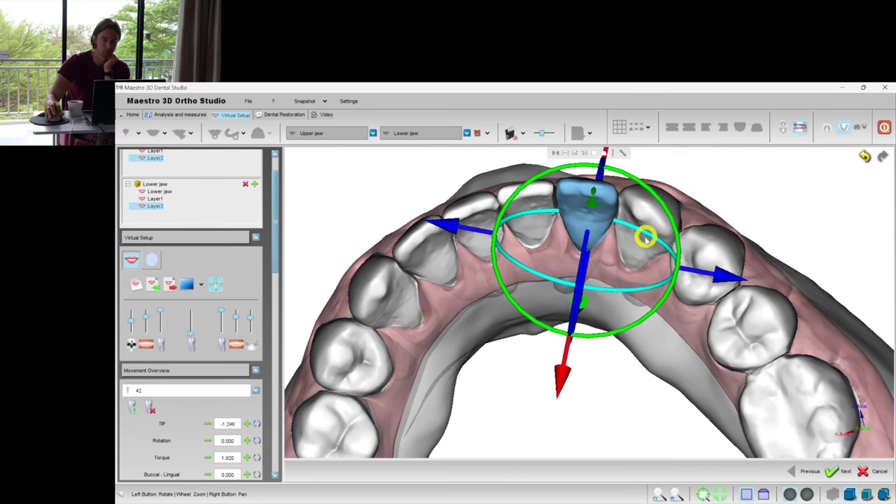
drag(636, 352, 628, 333)
Refine incisor 41 to about -0.80 tip and 1.61 torque, and incisor 31 to about -1.12 tip
click(540, 210)
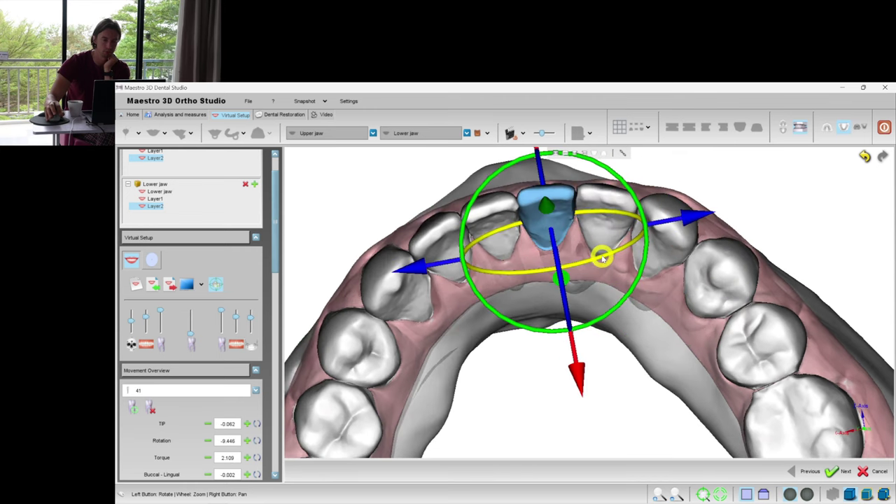
drag(602, 259, 603, 257)
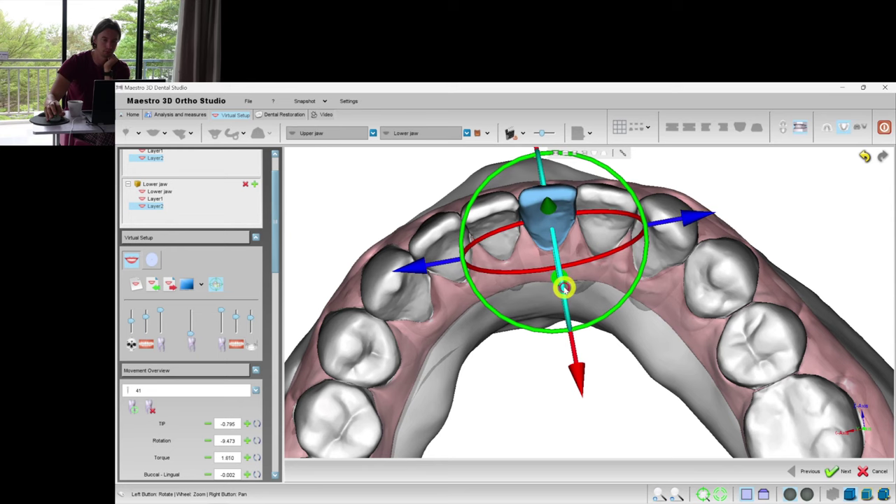
click(483, 216)
drag(542, 268, 545, 267)
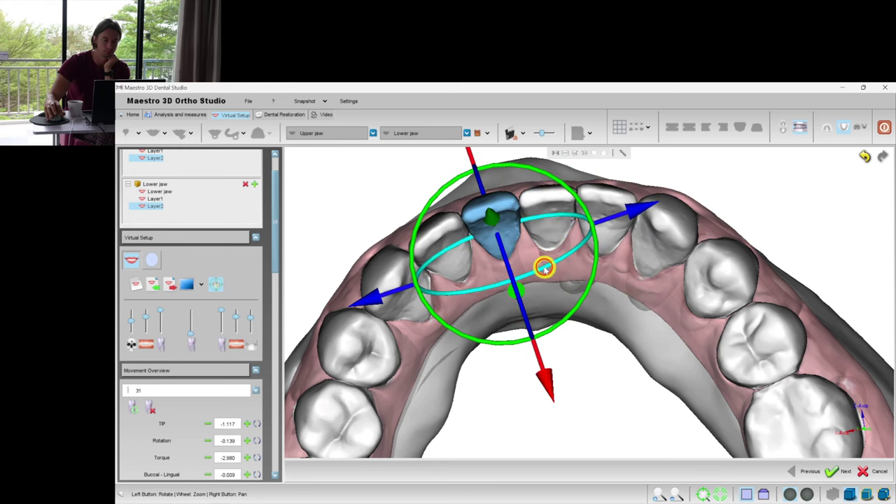
Compare the lower arch's Layer2 with the original lower jaw from the occlusal side
right_click(689, 208)
drag(530, 182, 599, 242)
click(554, 192)
right_drag(598, 248, 587, 294)
click(153, 209)
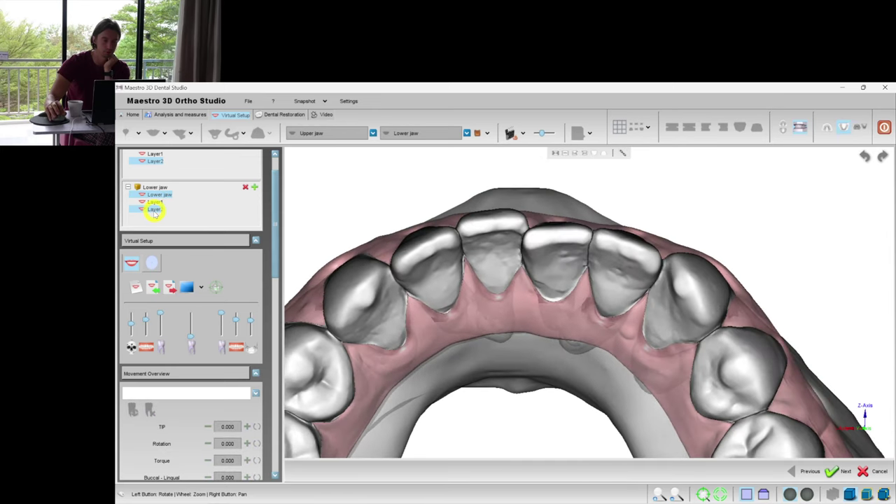
Turn the movement manipulator back on for lower left central incisor 31, fine-tune its torque and show both jaws
click(491, 257)
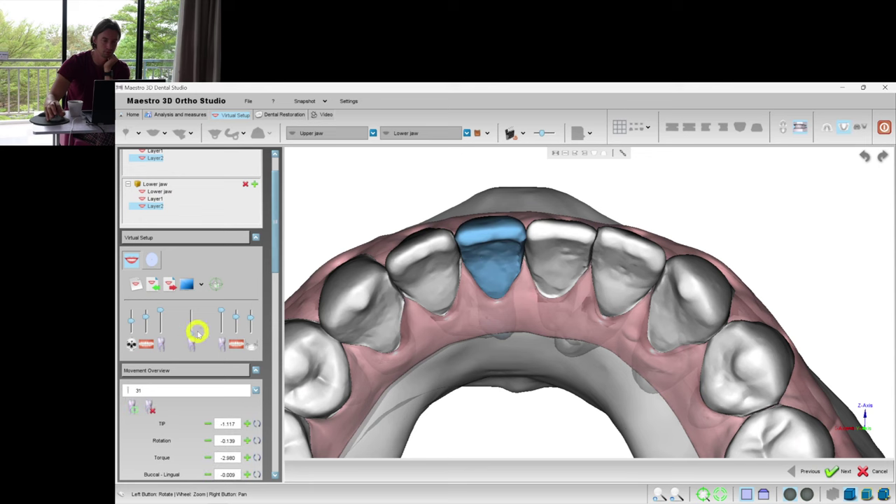
click(217, 287)
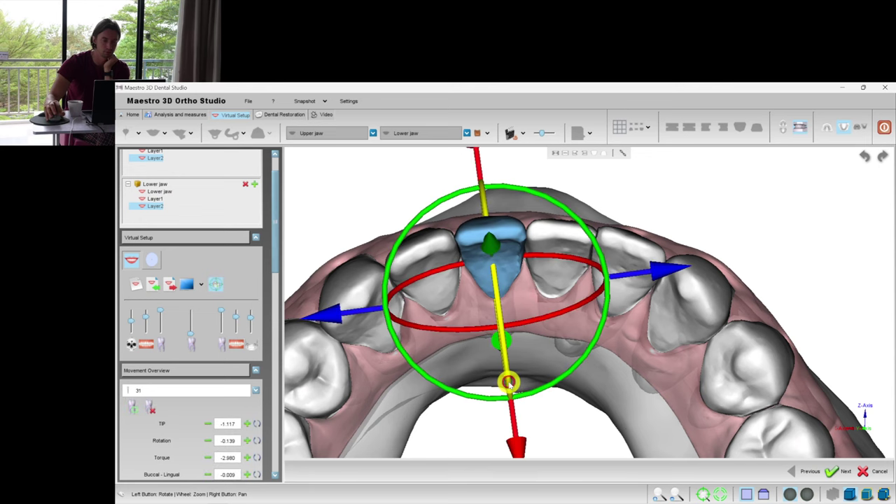
right_click(577, 359)
click(520, 364)
click(860, 127)
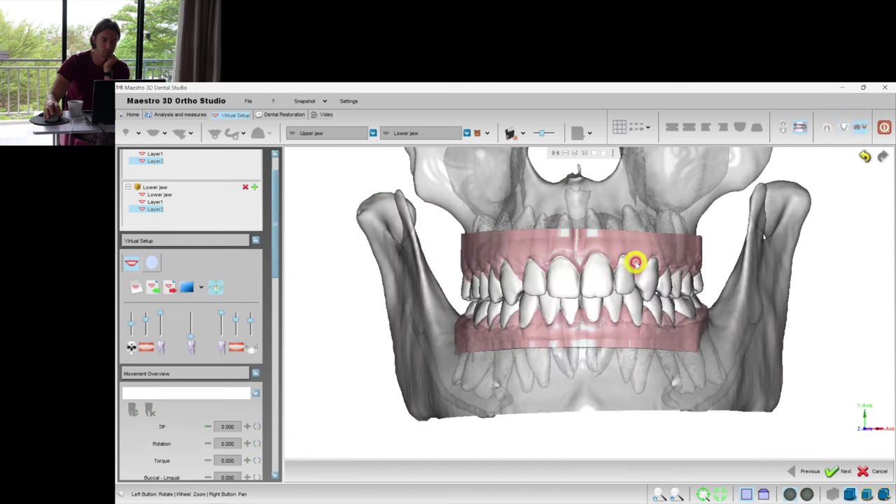
Show only the upper jaw from the occlusal side and check the positions of upper canines 13 and 23
scroll(635, 264, up, 3)
drag(581, 315, 575, 276)
click(827, 126)
drag(674, 208, 590, 303)
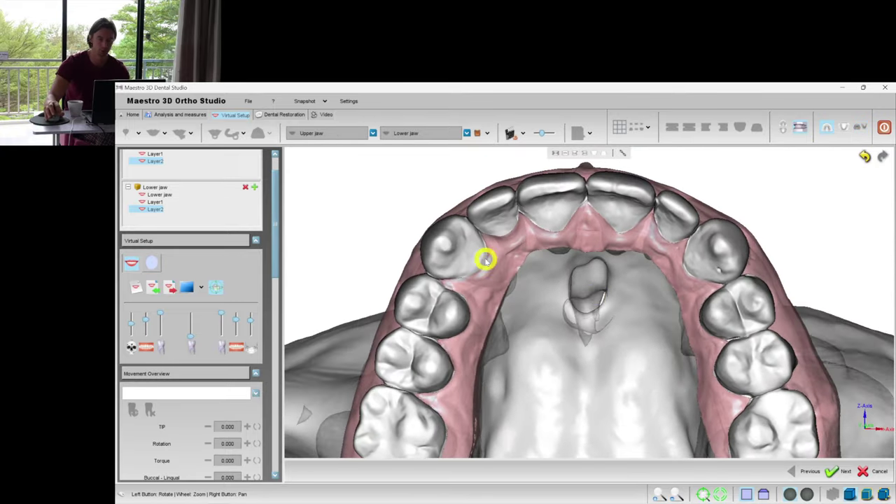
click(454, 254)
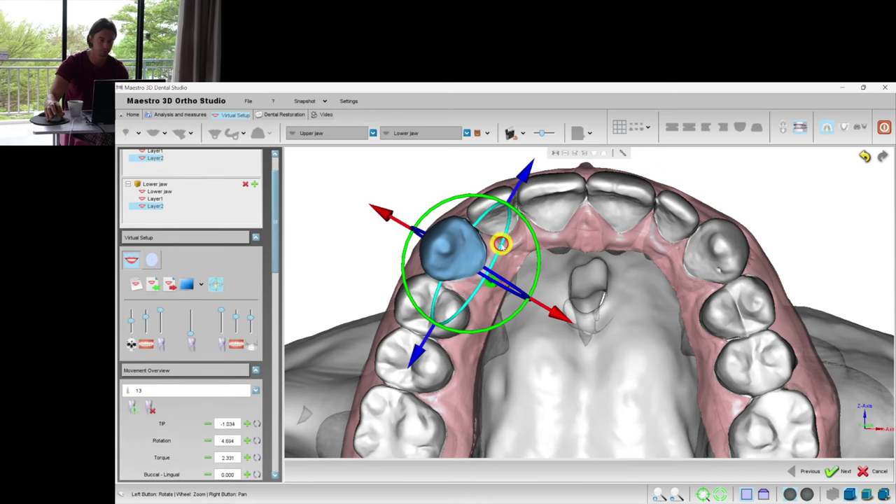
click(731, 263)
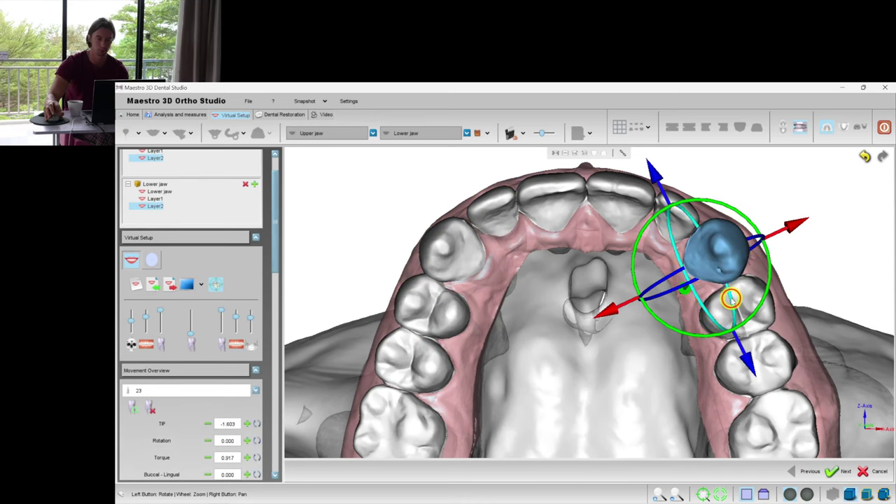
Move the four upper incisors together in the lingual direction, deselect them and show both jaws
click(674, 220)
ctrl+click(611, 206)
ctrl+click(551, 201)
ctrl+click(490, 211)
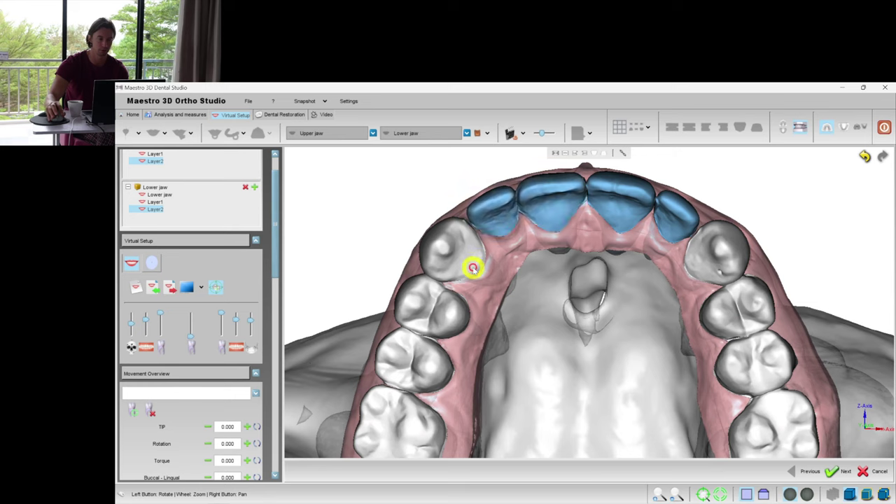
drag(277, 265, 272, 278)
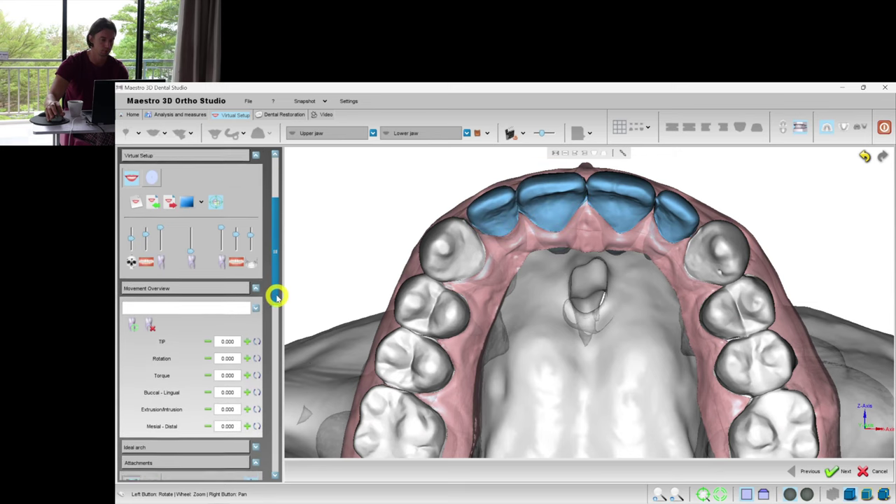
scroll(277, 298, down, 1)
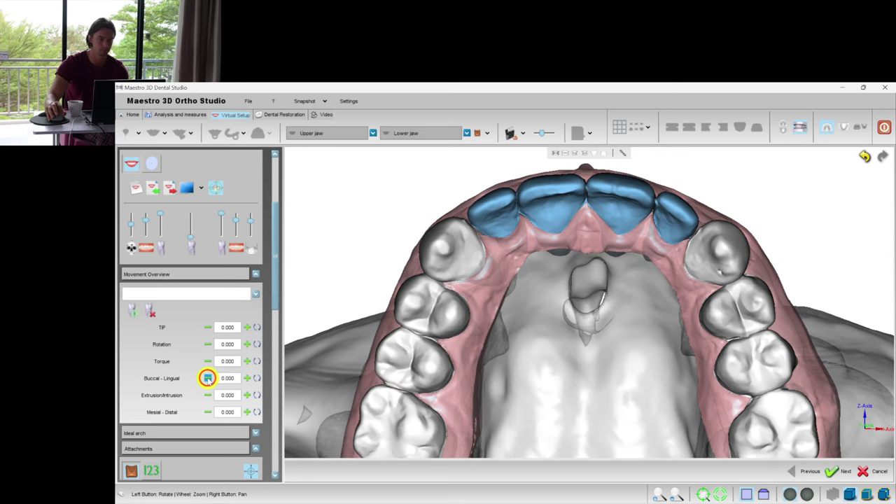
right_click(796, 215)
click(800, 127)
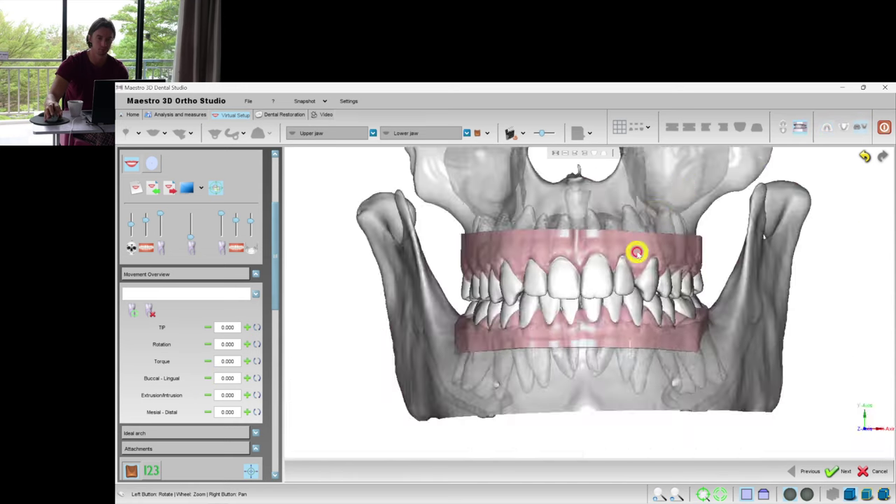
Isolate the upper jaw from the occlusal side and fine-tune the rotation of upper left lateral incisor 22
drag(634, 256, 789, 143)
click(823, 129)
scroll(520, 296, up, 2)
right_drag(526, 294, 516, 322)
click(679, 274)
drag(770, 296, 664, 301)
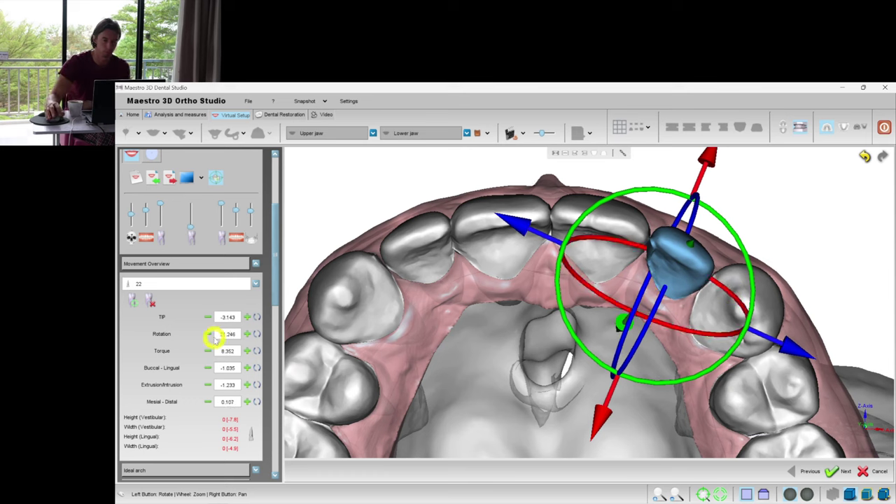
Check upper left central incisor 21 and compare the upper arch's Layer2 with the original upper jaw
drag(412, 360, 594, 356)
drag(554, 402, 552, 241)
click(535, 207)
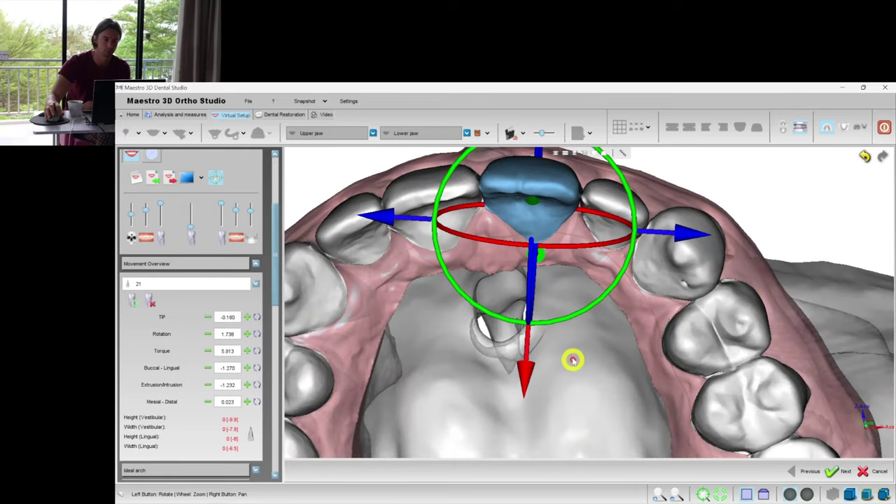
drag(571, 355, 651, 372)
click(444, 364)
drag(443, 364, 441, 310)
drag(276, 266, 173, 178)
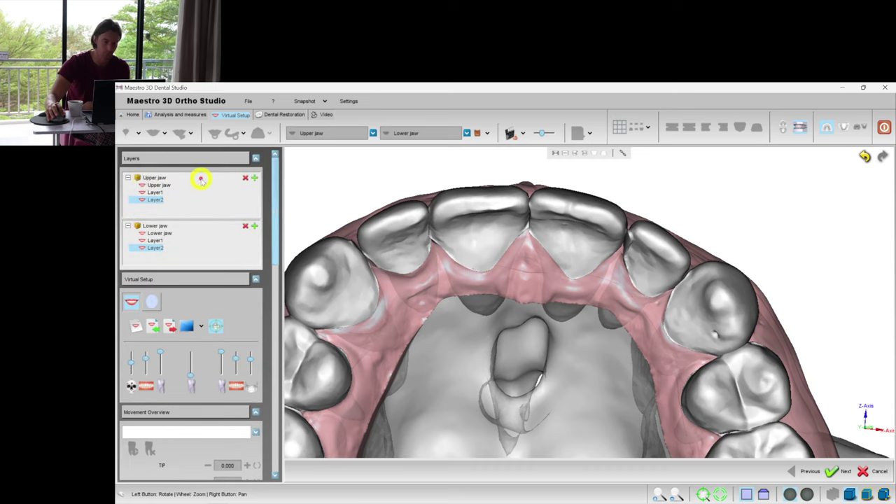
click(155, 198)
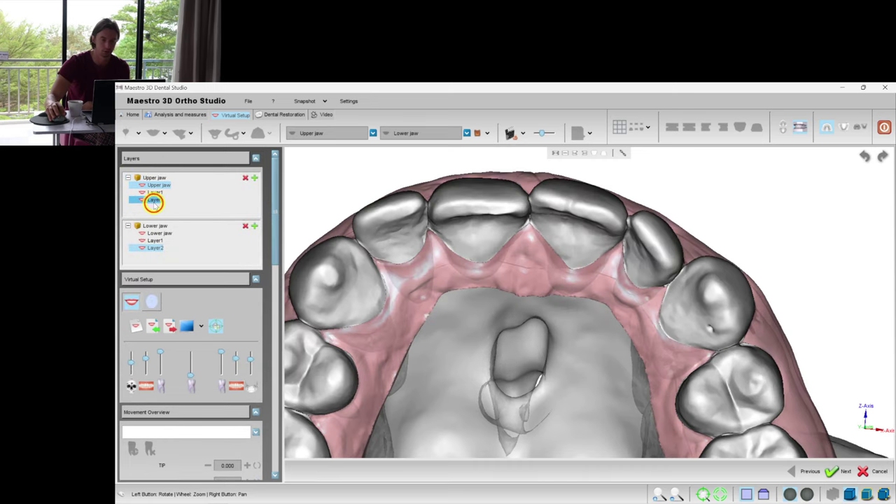
drag(544, 280, 651, 296)
drag(730, 307, 650, 326)
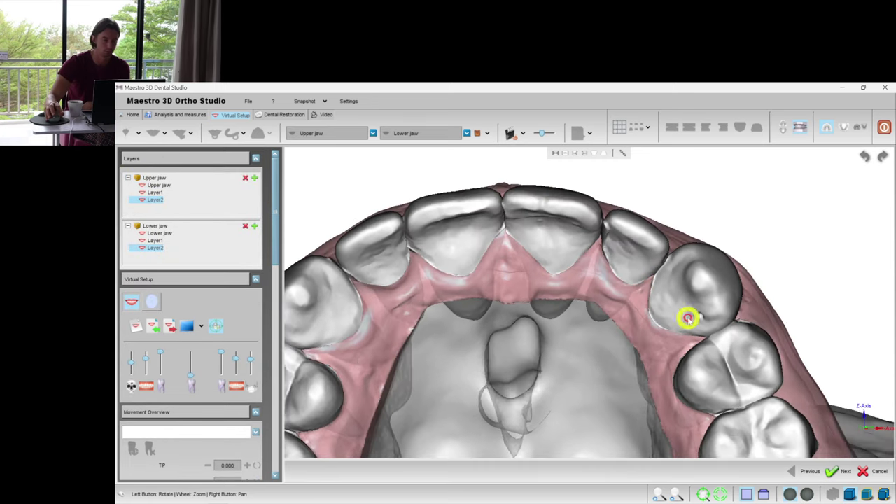
Inspect the incisor relationship with both jaws visible from the front and from below, ending on the upper jaw alone
click(188, 329)
click(541, 263)
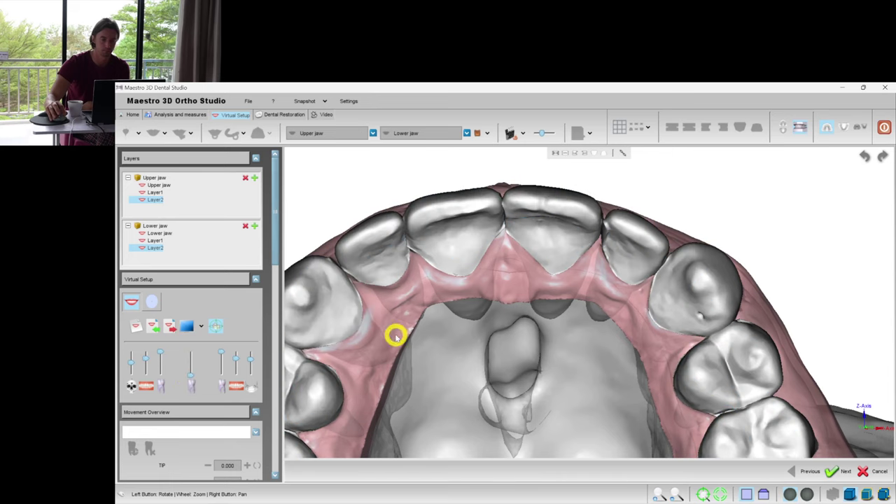
click(801, 128)
scroll(613, 256, up, 3)
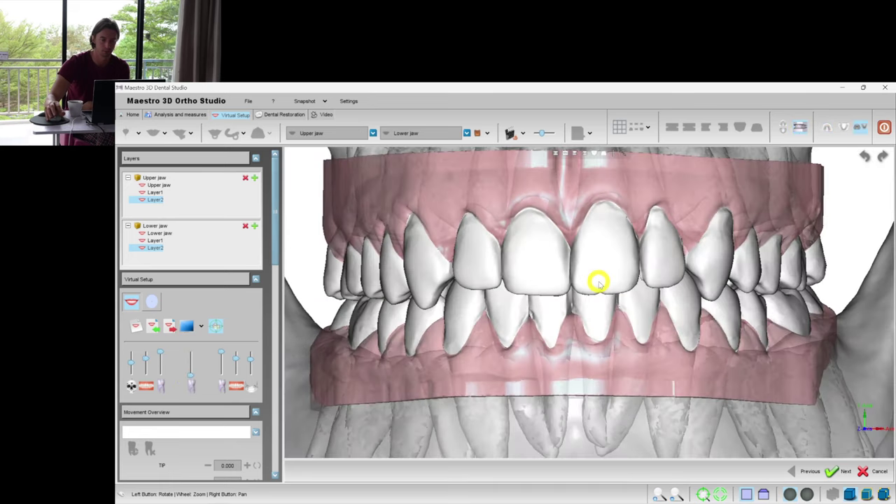
drag(595, 284, 610, 242)
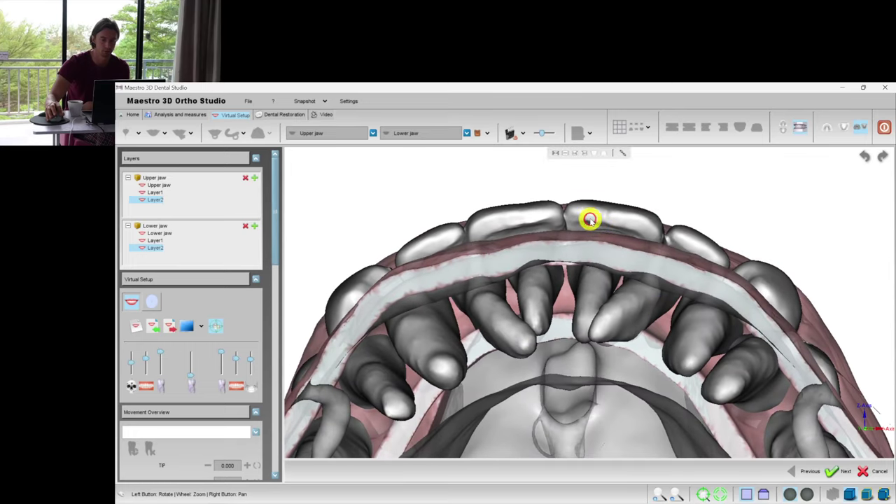
click(821, 124)
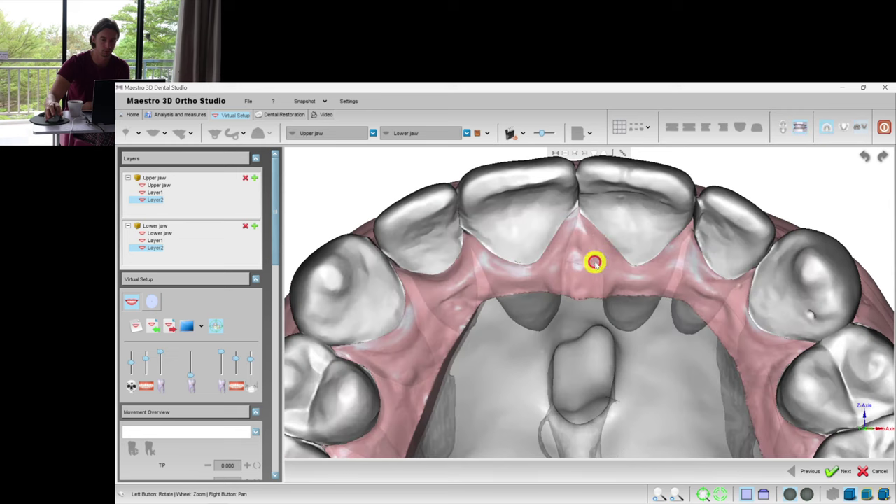
Compare upper left central incisor 21 in Layer2 with its position in the original upper jaw
click(616, 233)
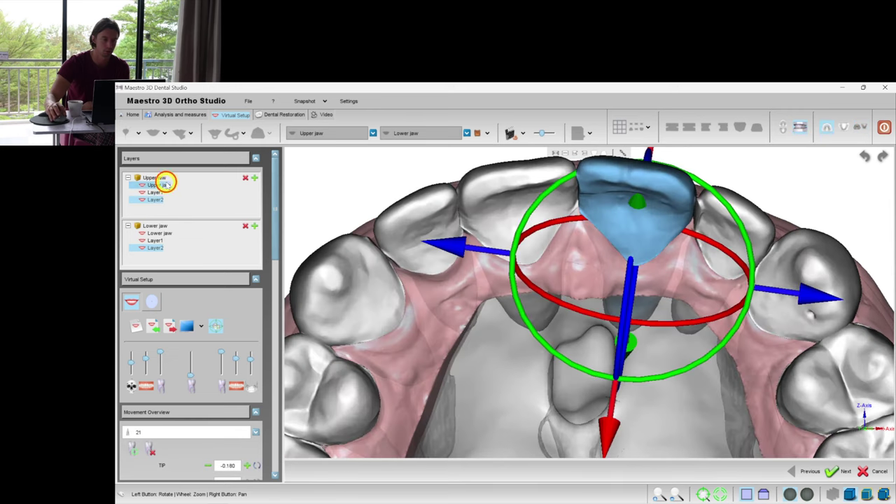
click(665, 355)
right_drag(642, 359, 625, 344)
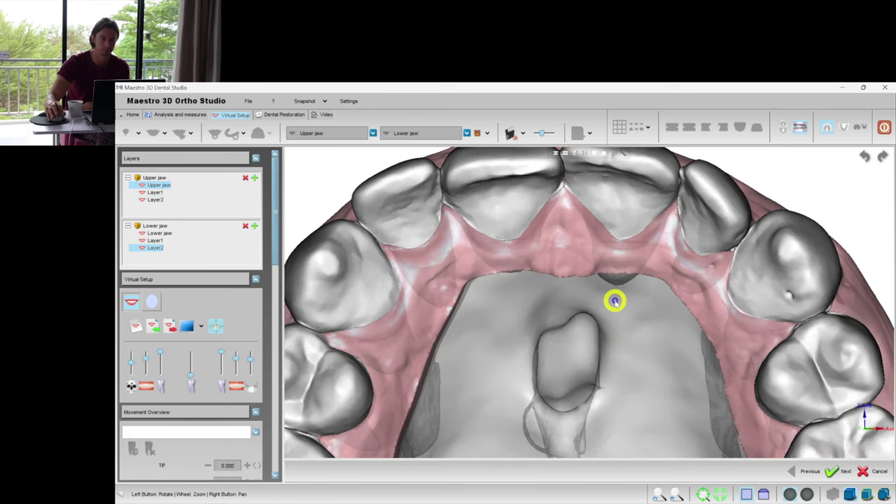
drag(614, 302, 607, 349)
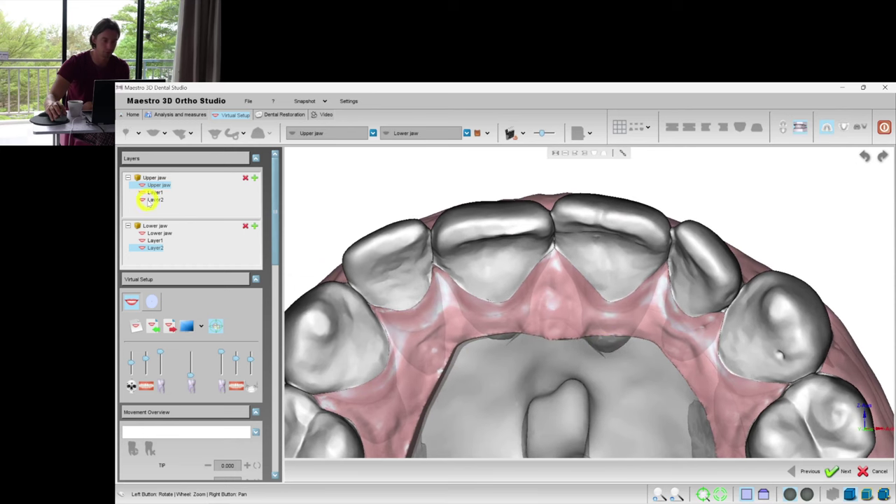
Fine-tune upper left central incisor 21 in Layer2, bringing its tip to about -0.23
drag(627, 284, 594, 254)
click(594, 255)
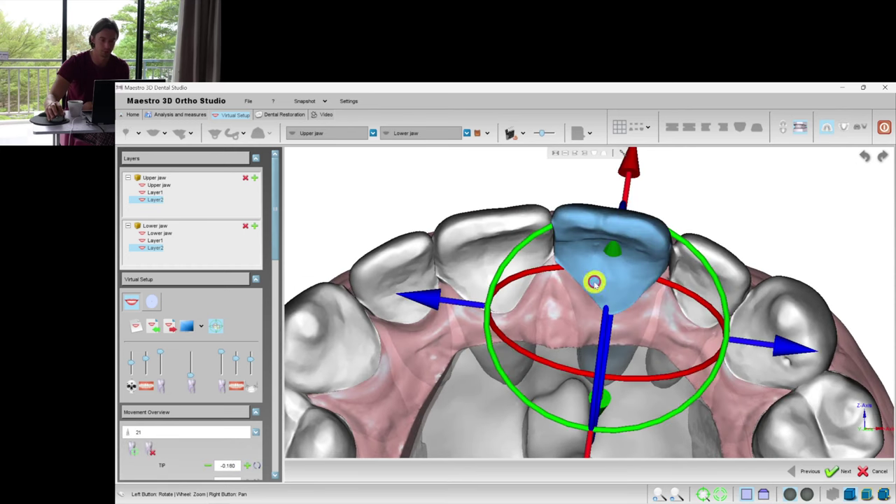
drag(605, 334, 606, 339)
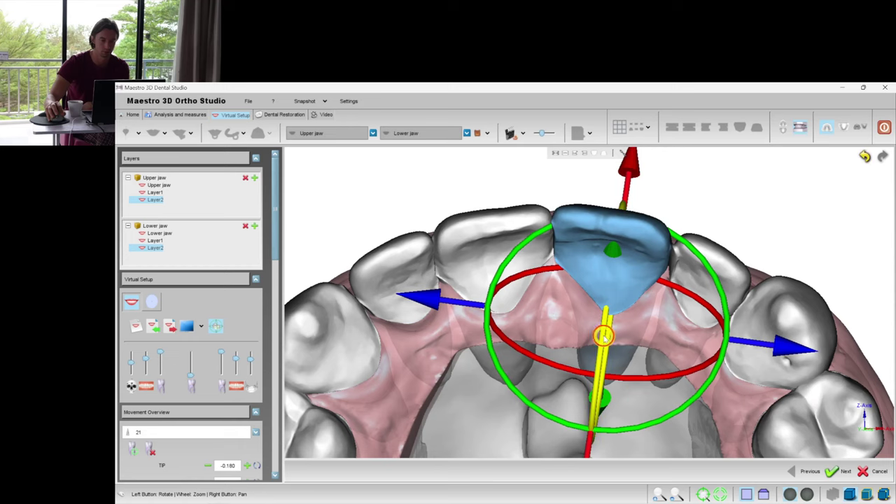
click(699, 395)
click(803, 188)
drag(590, 292, 592, 245)
click(592, 245)
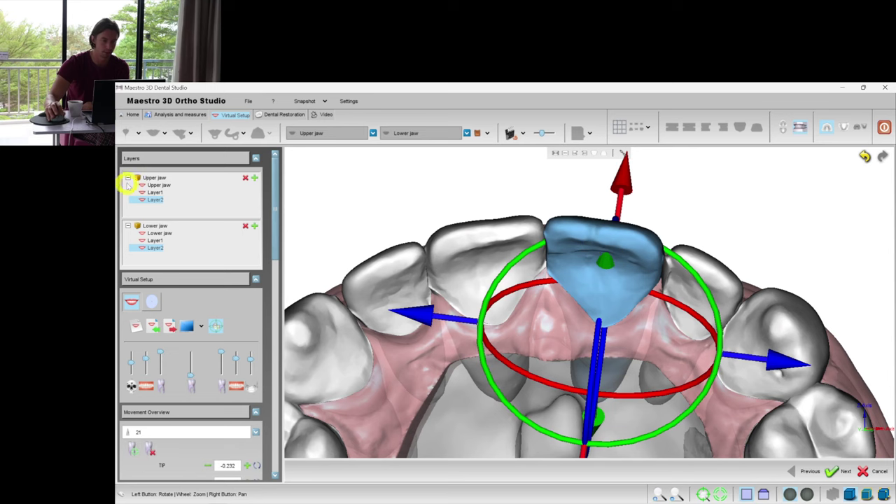
Check the adjusted upper central incisor 21 against the original upper jaw, ending on Layer2 with the tooth selected
click(603, 248)
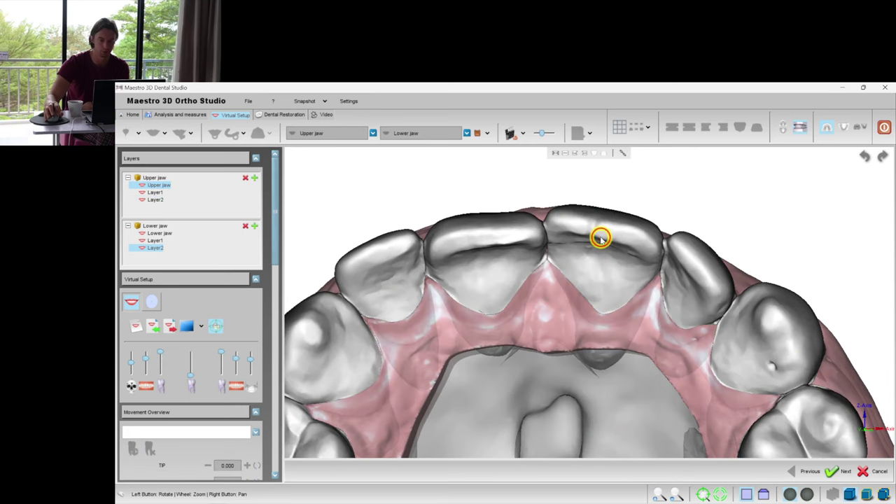
drag(584, 265, 584, 262)
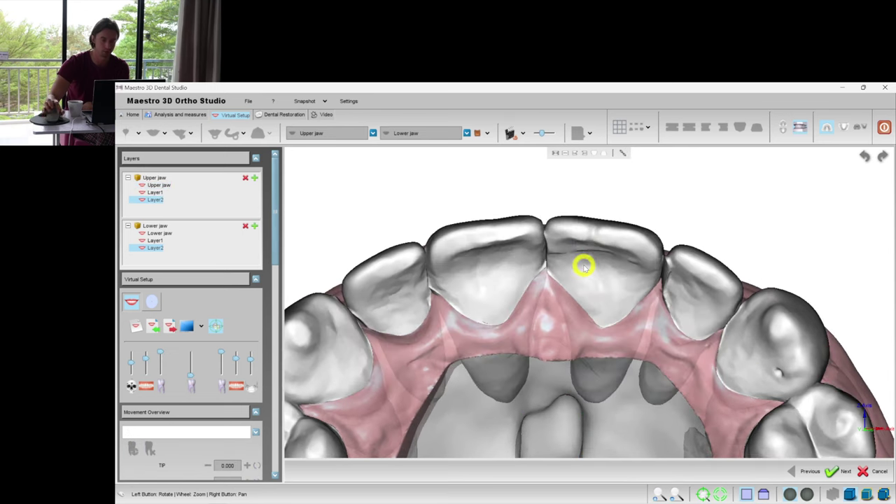
click(588, 250)
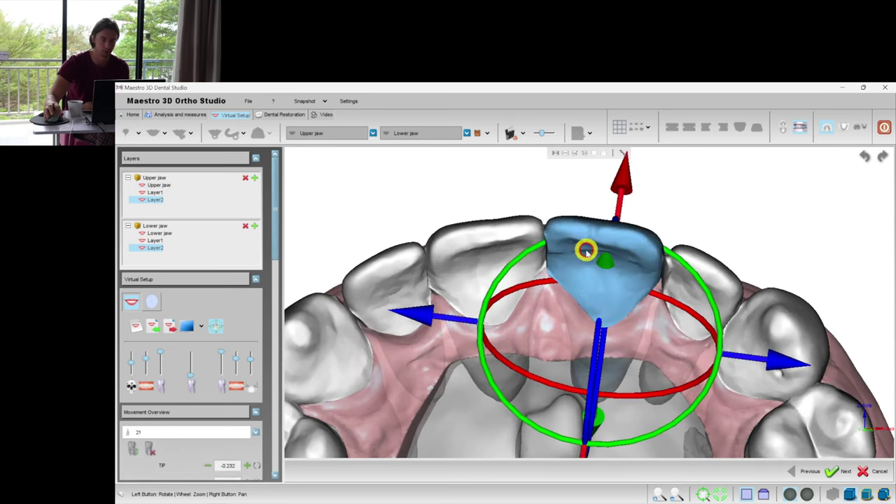
Fine-tune the tip of upper right lateral incisor 12 and review the upper front teeth from the occlusal side
click(361, 276)
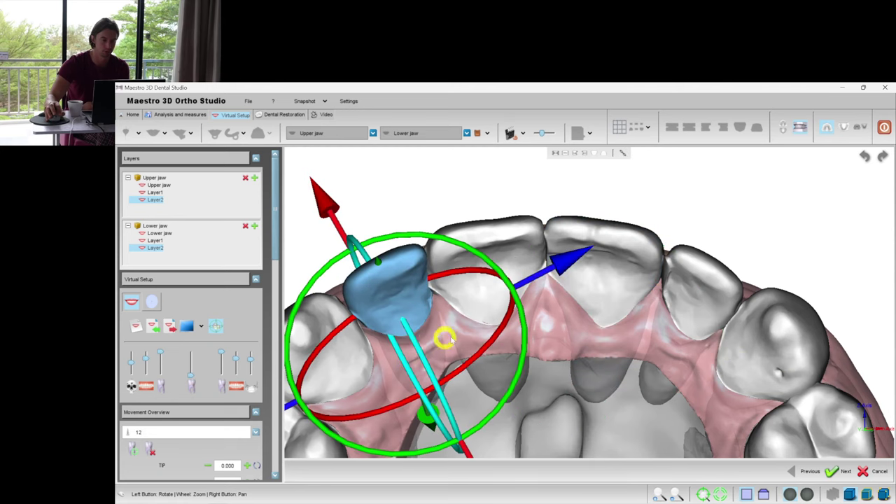
drag(492, 345, 483, 350)
right_click(554, 353)
drag(553, 354, 392, 205)
click(402, 207)
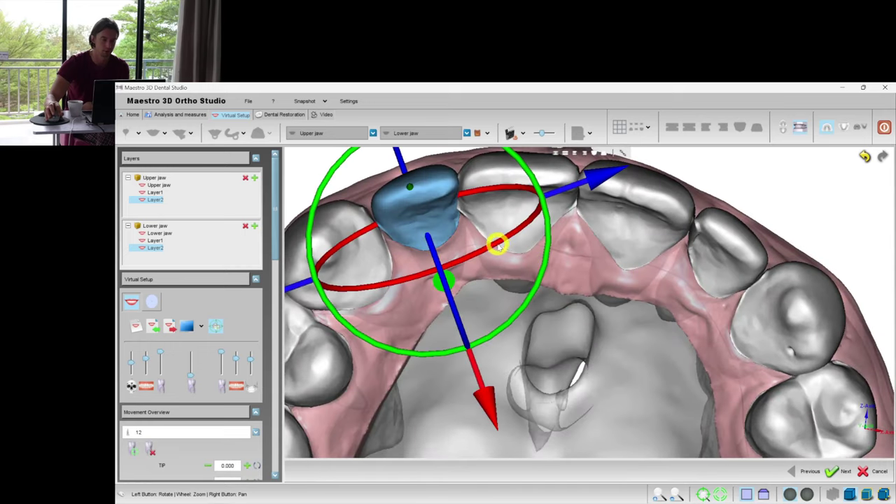
drag(497, 244, 500, 246)
click(543, 317)
drag(544, 317, 493, 299)
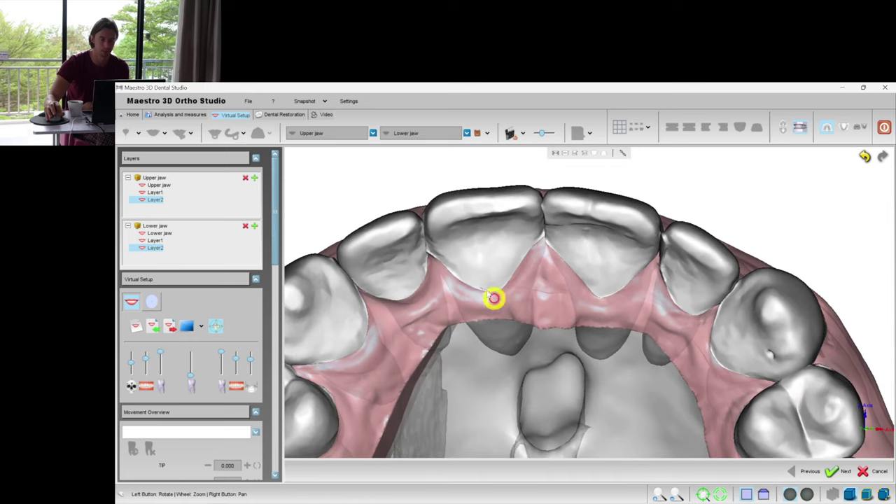
Check the upper arch's Layer2 and fine-tune the torque of upper left lateral incisor 22
click(156, 200)
click(317, 225)
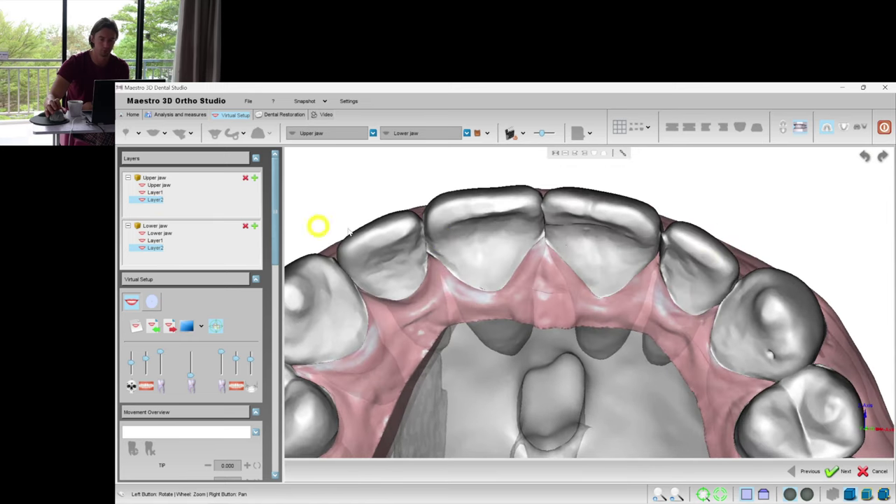
click(708, 263)
click(676, 309)
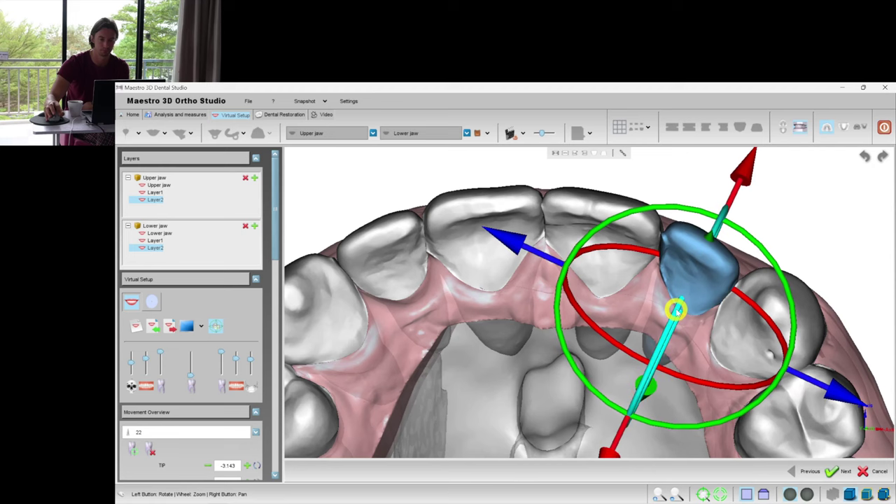
click(754, 305)
click(690, 202)
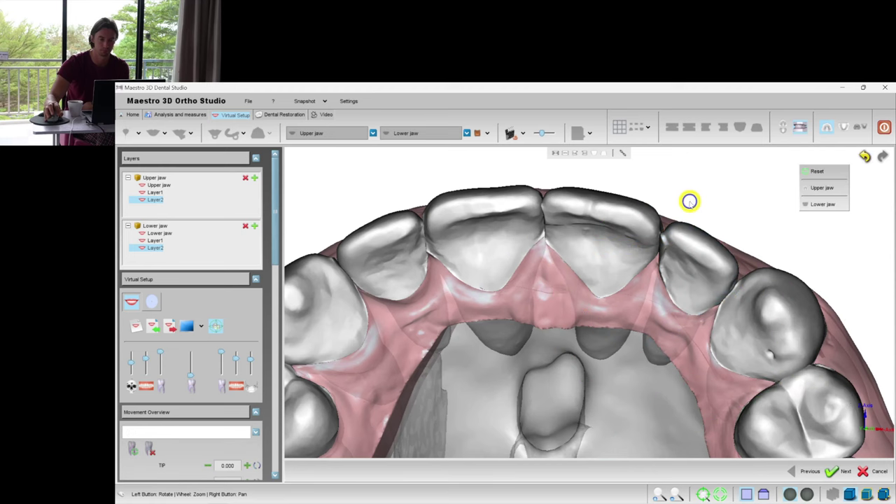
Show both jaws together and inspect the front bite from different angles
click(804, 127)
scroll(651, 257, up, 3)
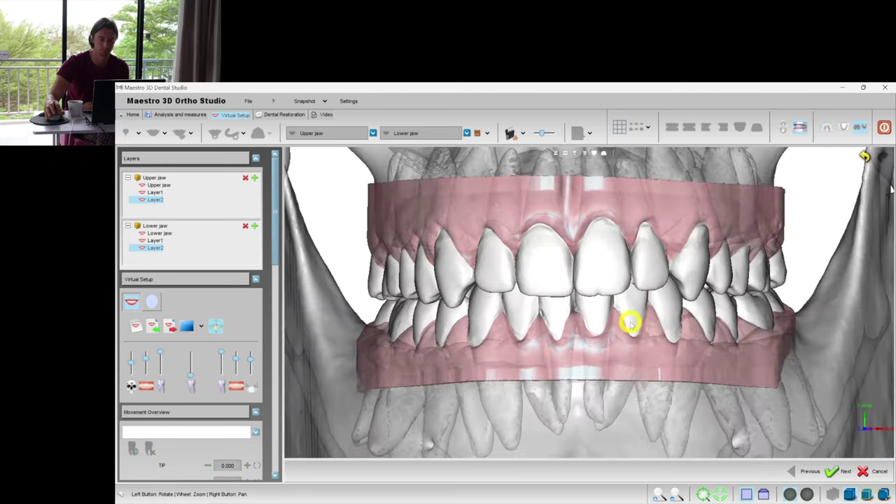
drag(586, 366, 658, 231)
Isolate the lower jaw from the occlusal side and fine-tune the rotation of lower left canine 33
click(846, 125)
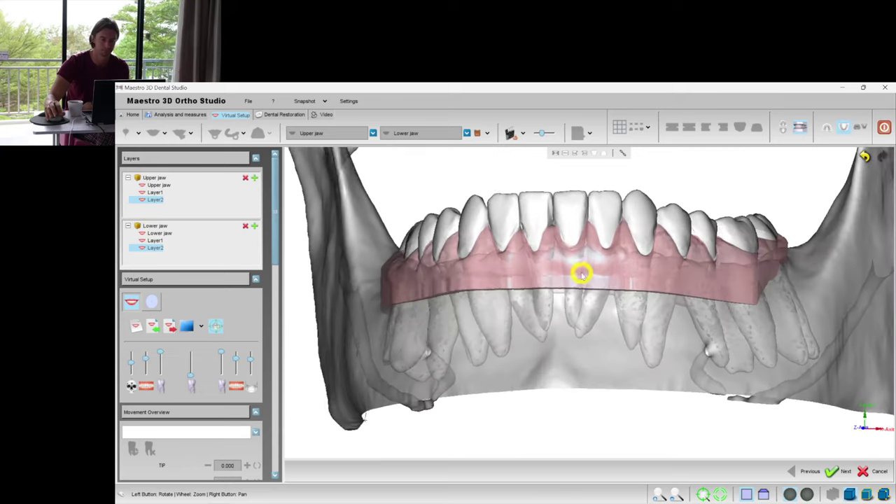
drag(680, 288, 652, 277)
scroll(589, 295, up, 3)
scroll(589, 295, down, 1)
scroll(597, 286, up, 3)
right_drag(597, 285, 584, 336)
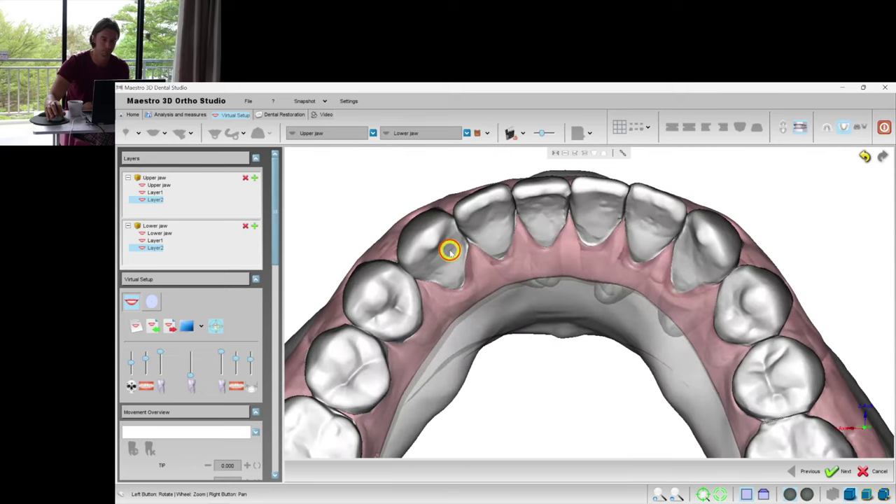
click(451, 250)
drag(534, 280, 539, 276)
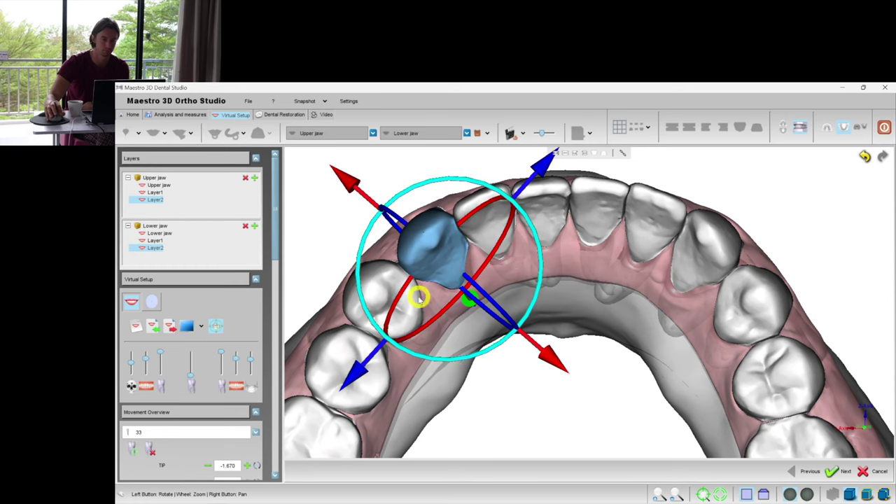
Fine-tune the torque of lower left first premolar 34 in the lower arch's Layer2, checking it against Layer1
click(374, 287)
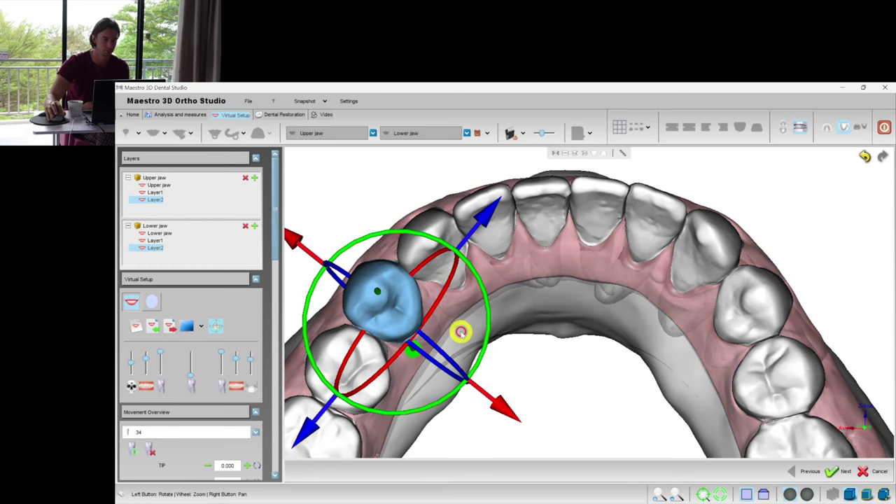
drag(441, 351, 444, 351)
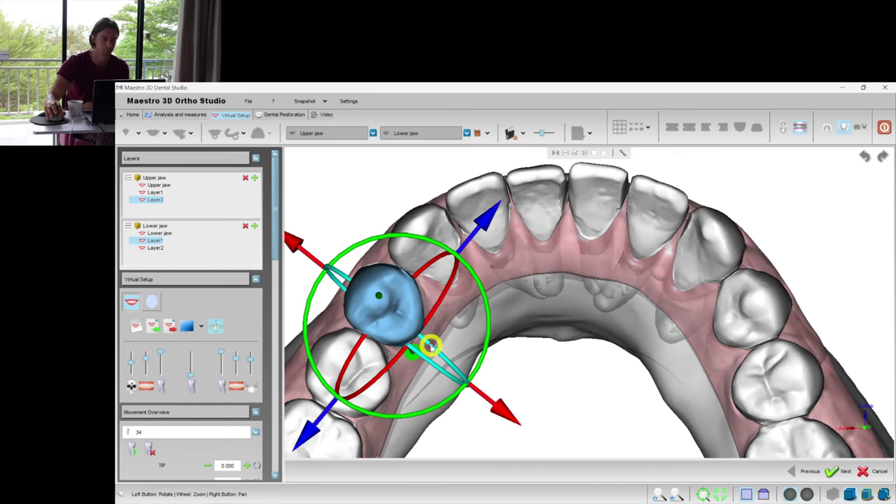
drag(430, 346, 433, 348)
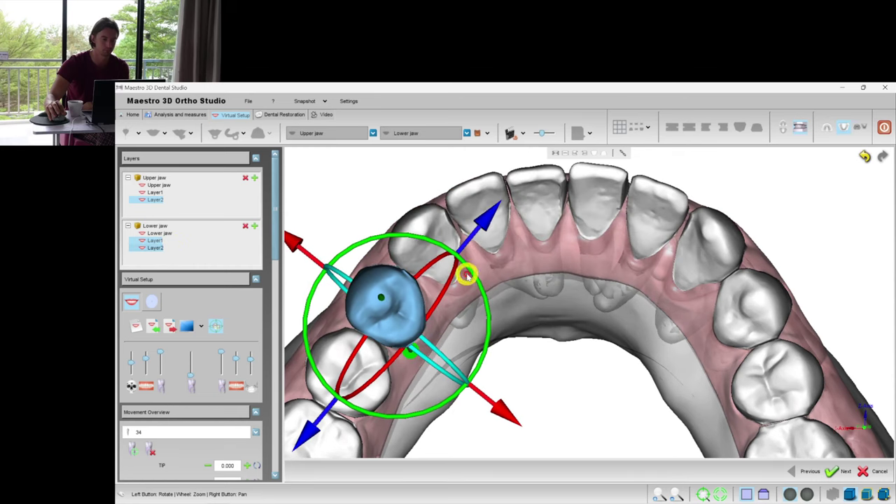
Hide the lower gum and jawbone and compare the lower front teeth and roots with the original Lower jaw layer
scroll(604, 292, down, 3)
right_drag(548, 273, 548, 220)
scroll(588, 385, up, 5)
right_drag(683, 192, 630, 343)
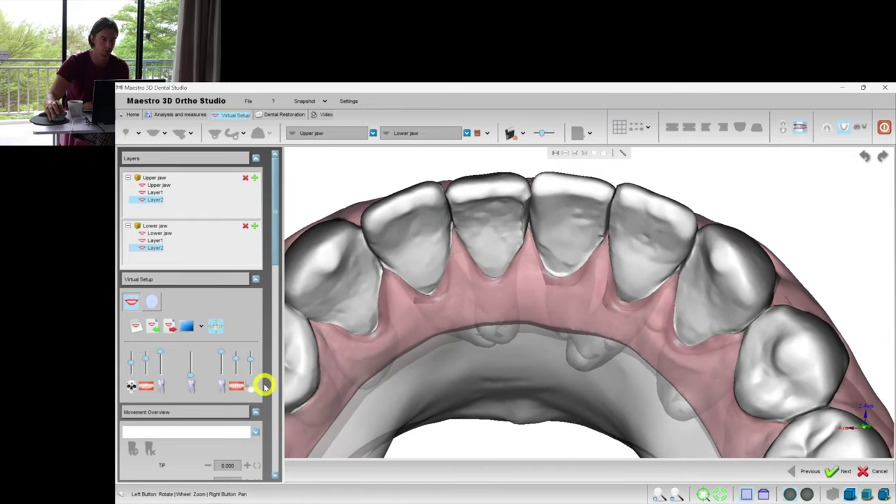
drag(252, 361, 231, 384)
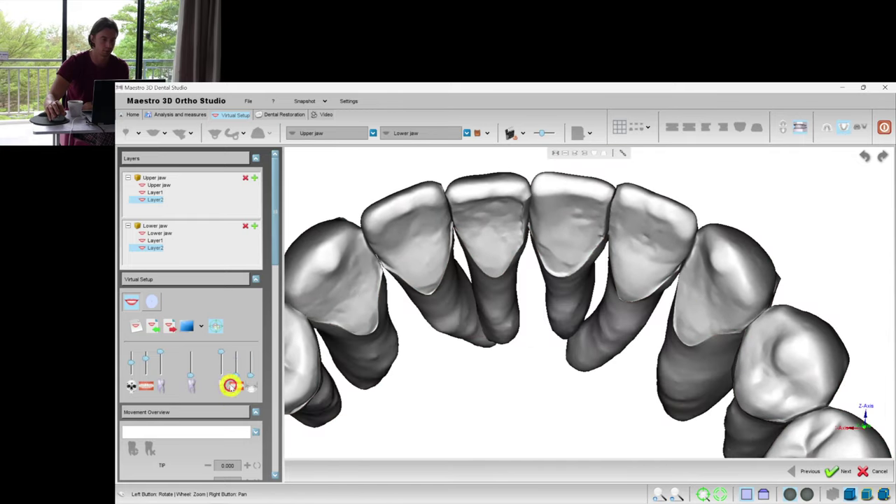
click(153, 233)
right_drag(647, 252, 642, 268)
drag(540, 232, 515, 226)
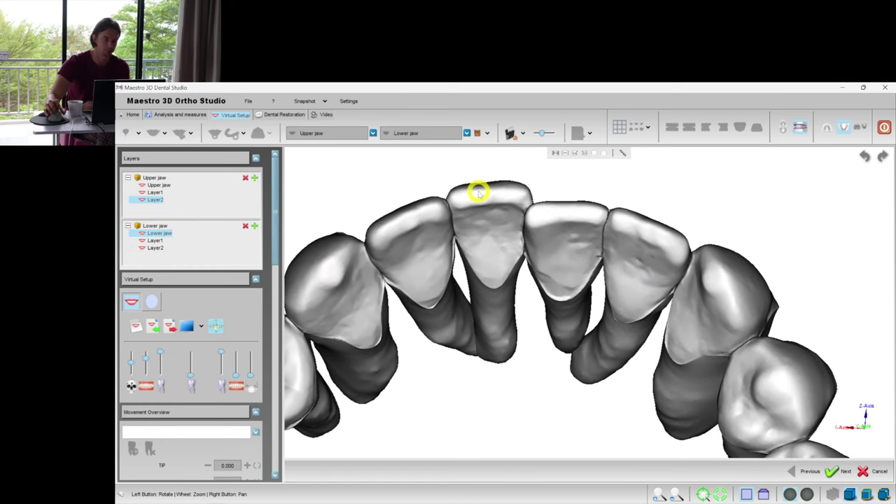
Fine-tune the torque of lower left incisors 31 and 32 in Layer2 and check their root alignment
click(492, 261)
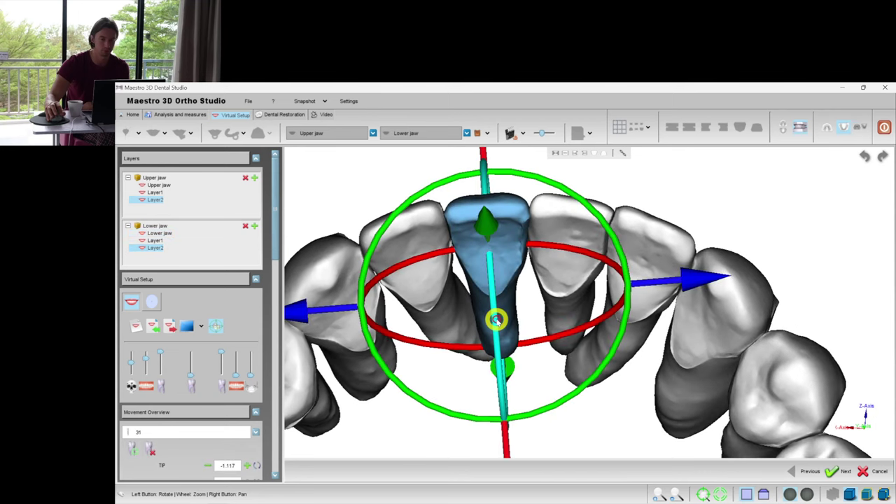
click(394, 261)
drag(434, 324, 437, 325)
drag(557, 336, 459, 392)
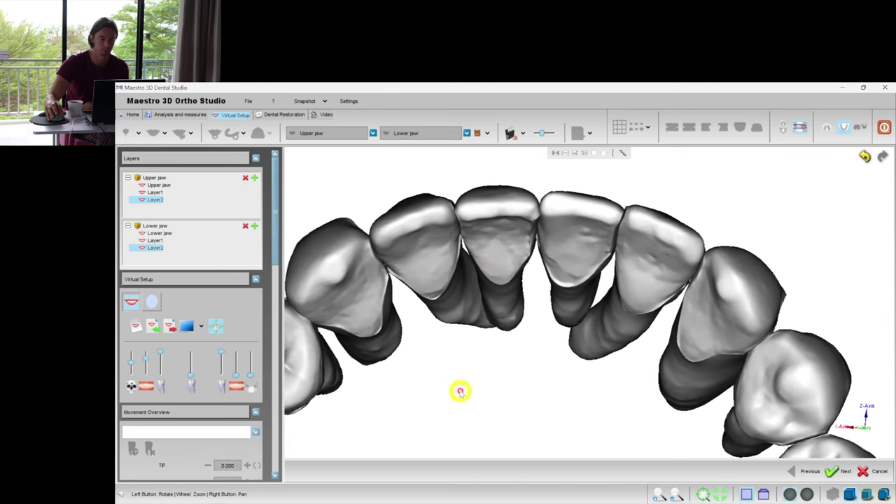
click(154, 248)
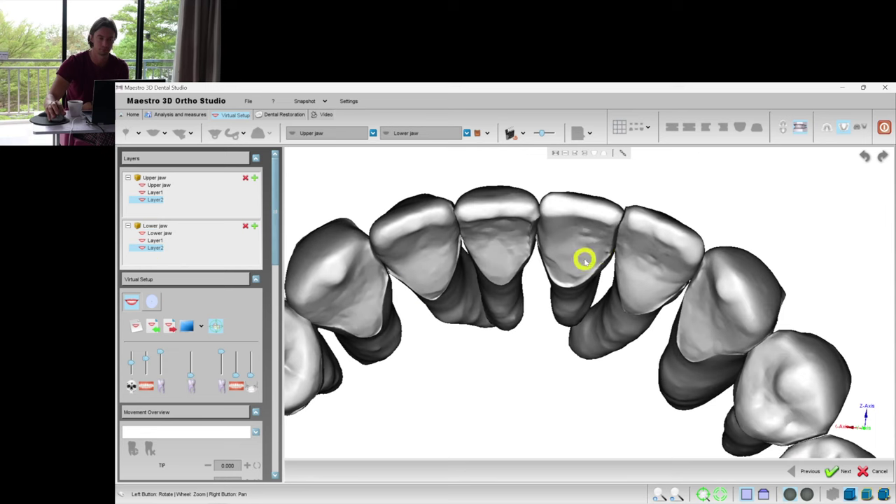
right_drag(575, 334, 556, 299)
Show both jaws together with the lower jawbone restored and make the upper and lower gums fully opaque
click(805, 126)
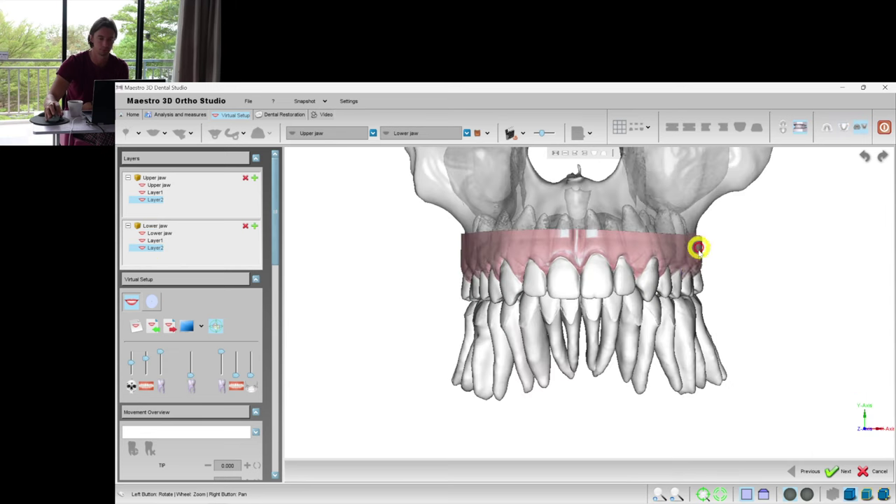
scroll(590, 302, up, 3)
mouse_move(238, 375)
mouse_down()
mouse_move(236, 351)
mouse_move(249, 363)
mouse_up()
scroll(534, 324, down, 3)
scroll(534, 323, up, 3)
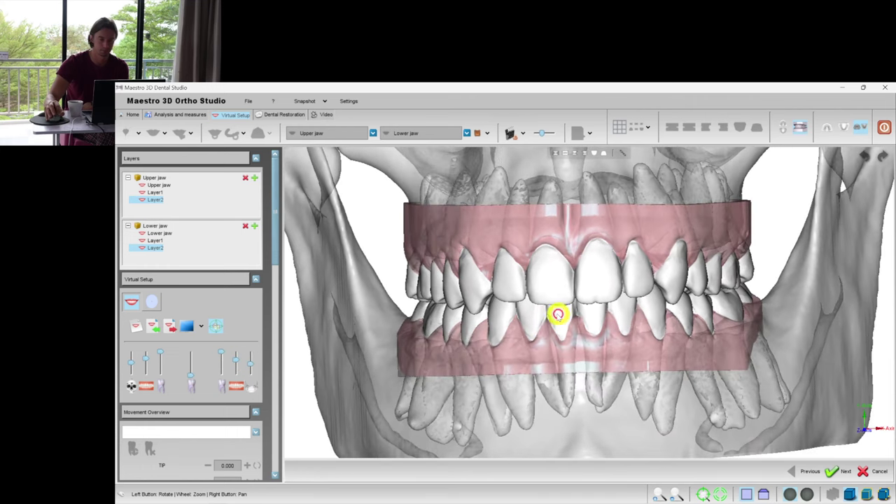
drag(147, 358, 147, 351)
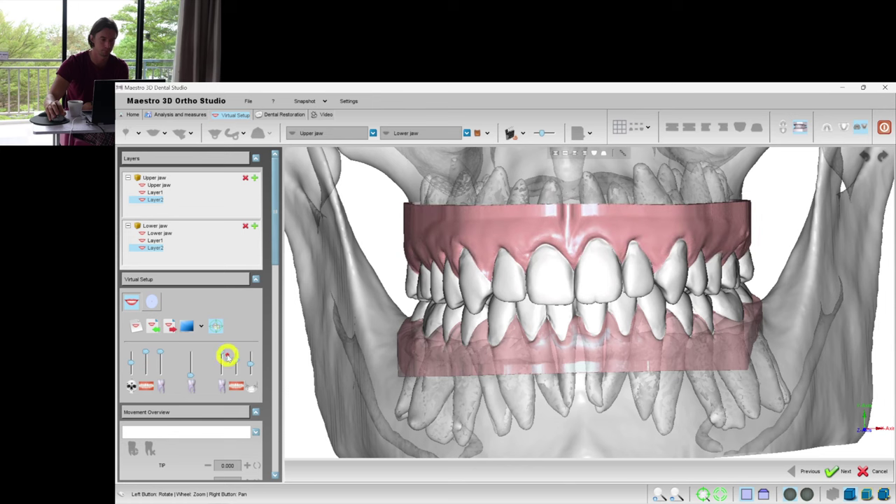
drag(238, 360, 236, 351)
scroll(680, 294, down, 2)
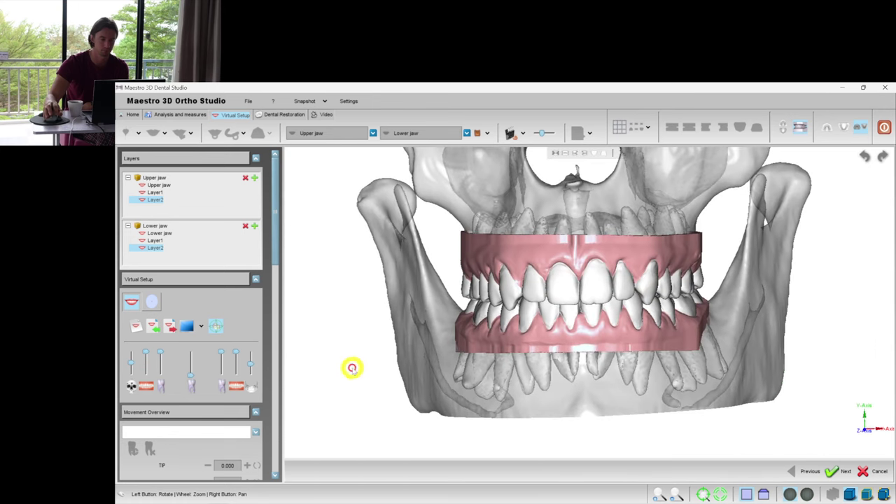
drag(711, 307, 712, 296)
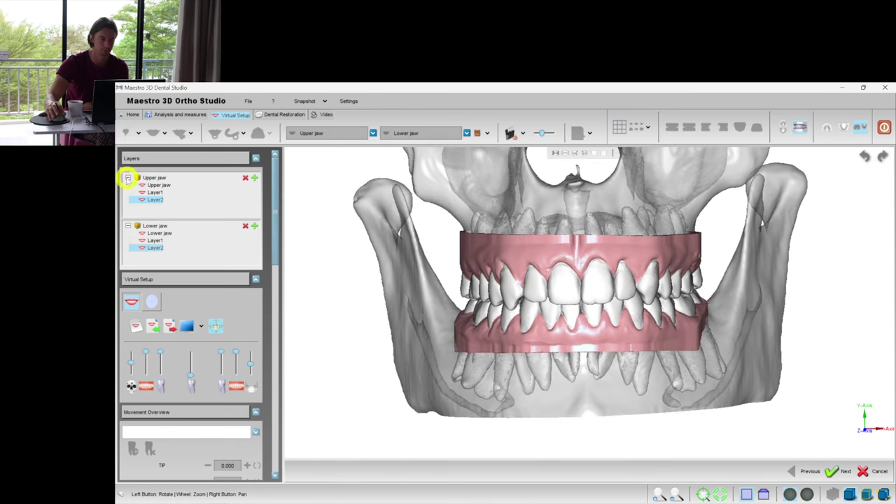
Compare the original upper and lower jaws with Layer2 of both arches from the front
click(162, 233)
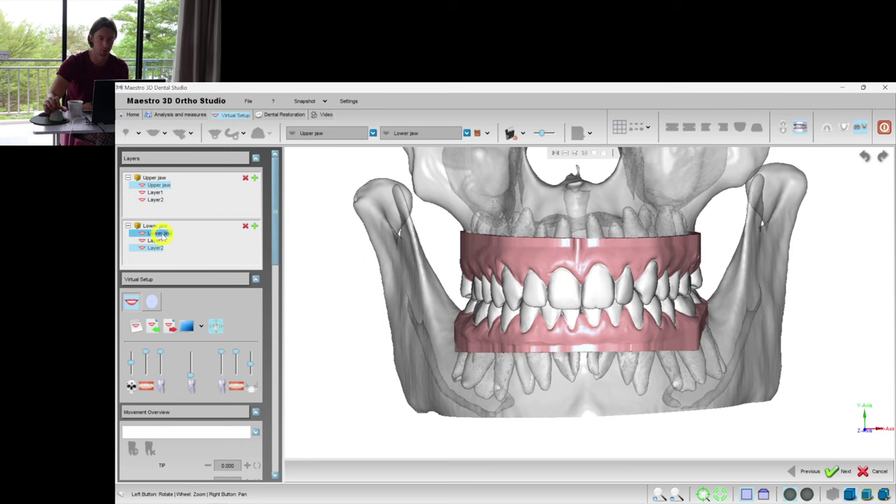
click(162, 234)
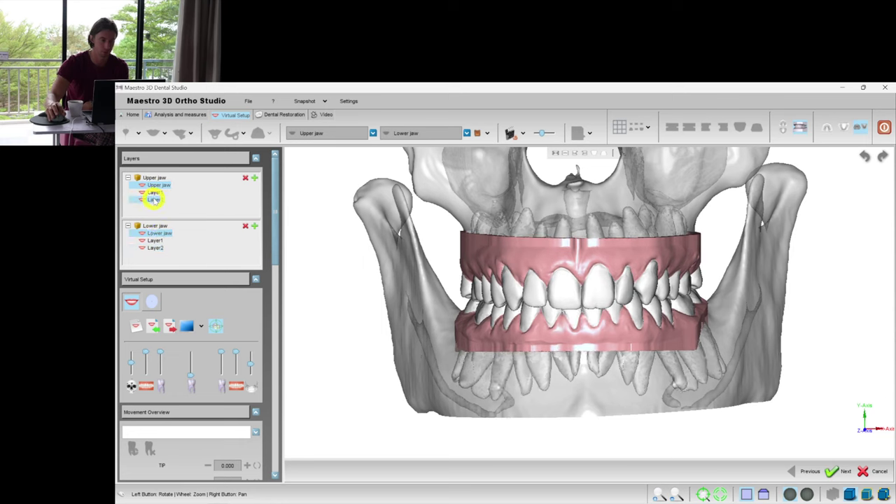
click(155, 248)
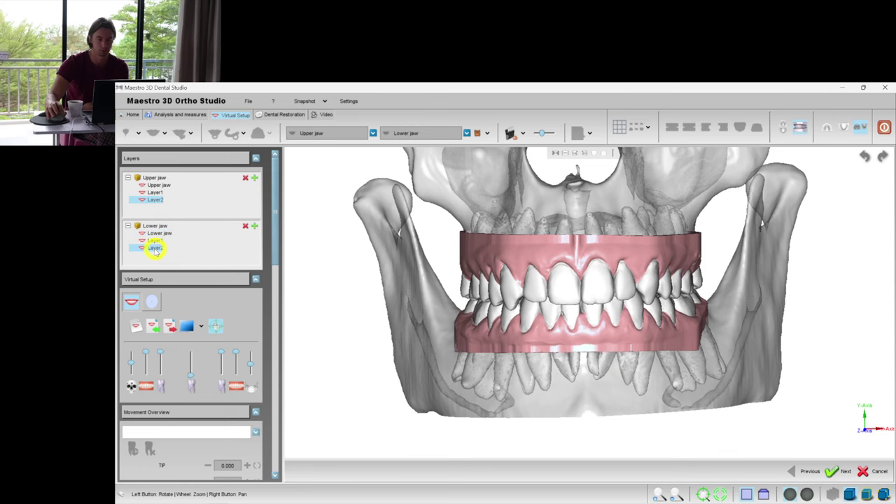
Fine-tune the tip of upper left canine 23 in Layer2 and inspect the front bite
scroll(581, 268, up, 3)
drag(594, 268, 394, 218)
click(422, 252)
drag(571, 367, 620, 289)
click(704, 254)
drag(705, 277, 731, 228)
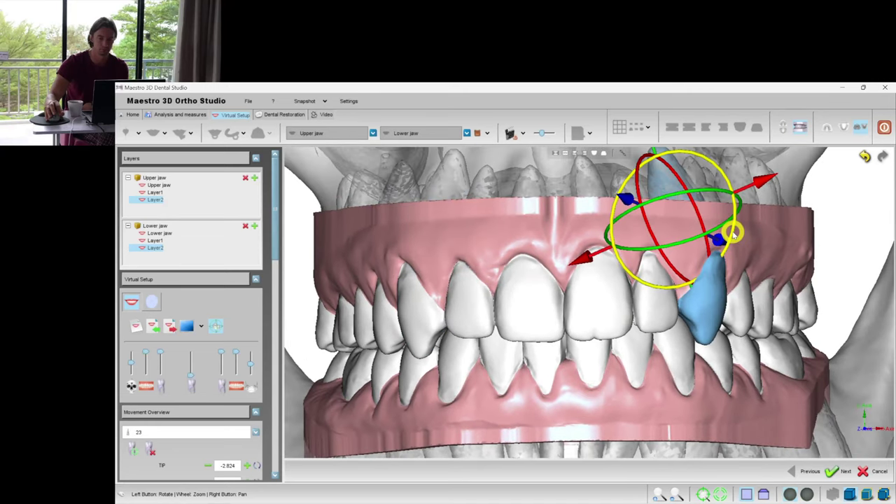
click(703, 230)
scroll(679, 247, down, 3)
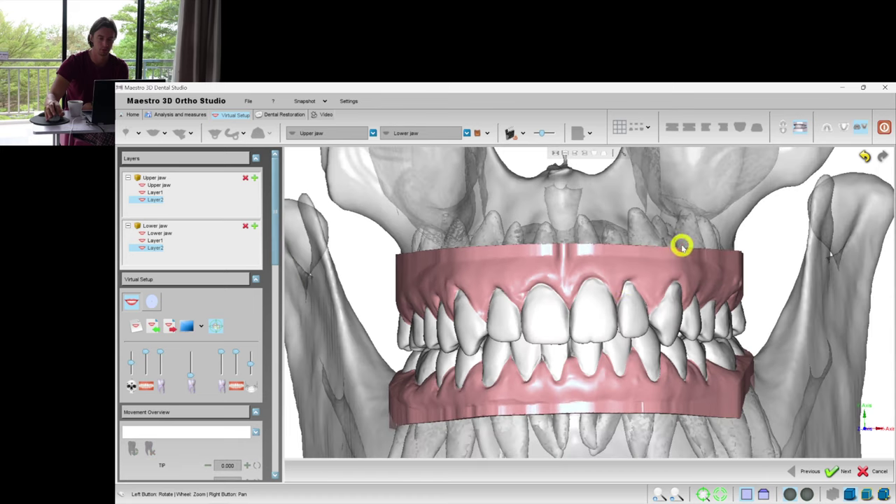
scroll(589, 310, down, 2)
scroll(590, 312, up, 5)
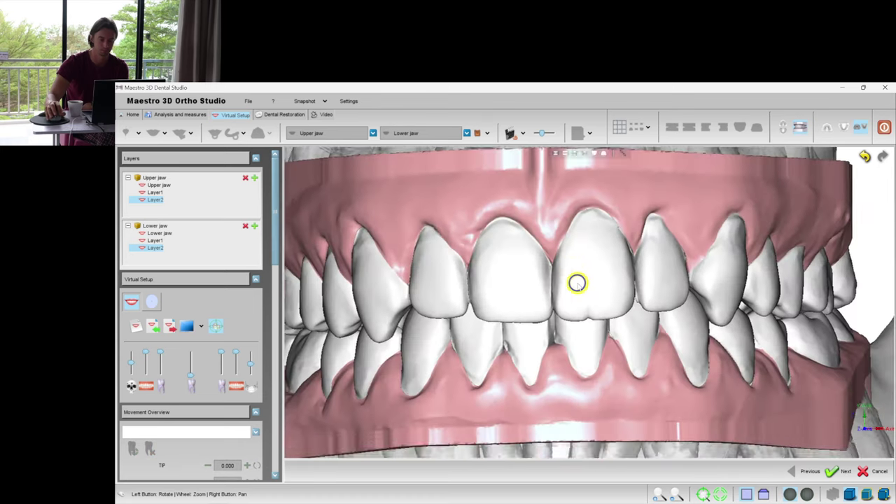
scroll(567, 291, down, 3)
drag(560, 294, 565, 302)
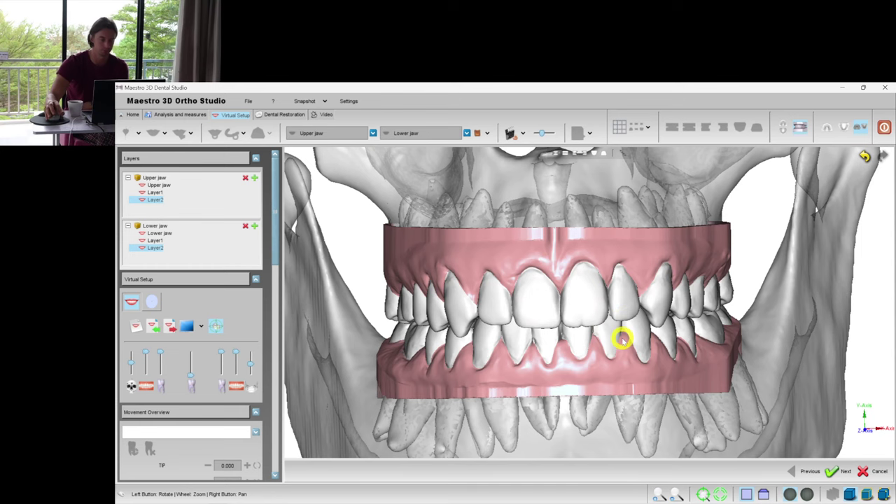
Place a 123 number label on the outer surface of the upper right last molar and adjust its orientation
drag(500, 317, 505, 364)
drag(276, 255, 207, 348)
click(187, 346)
click(151, 322)
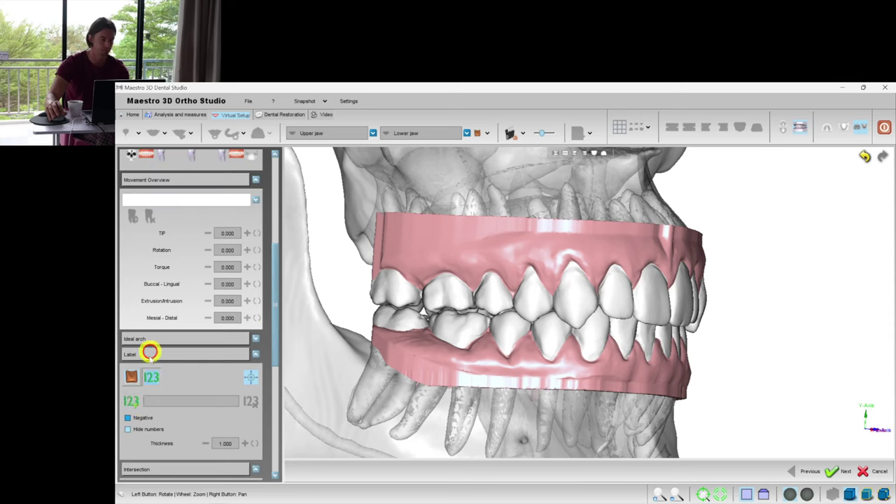
click(130, 401)
shift+double_click(387, 289)
click(414, 300)
drag(407, 301, 405, 260)
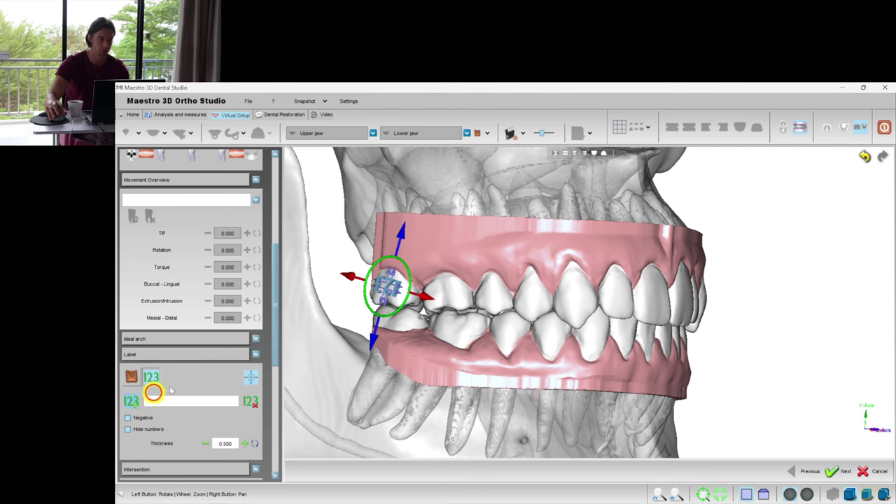
Add a 123 number label to the lower right last molar and adjust its orientation and position
click(131, 401)
click(398, 319)
scroll(345, 336, up, 3)
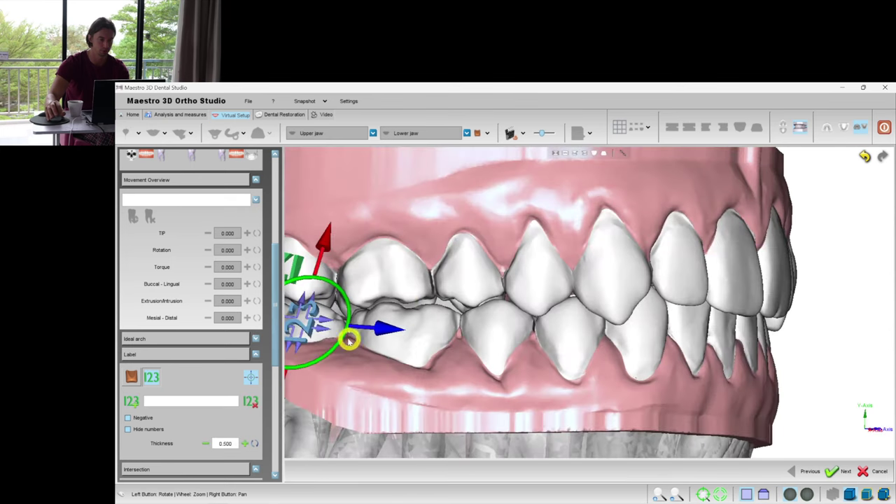
drag(321, 354, 278, 370)
right_drag(339, 373, 436, 357)
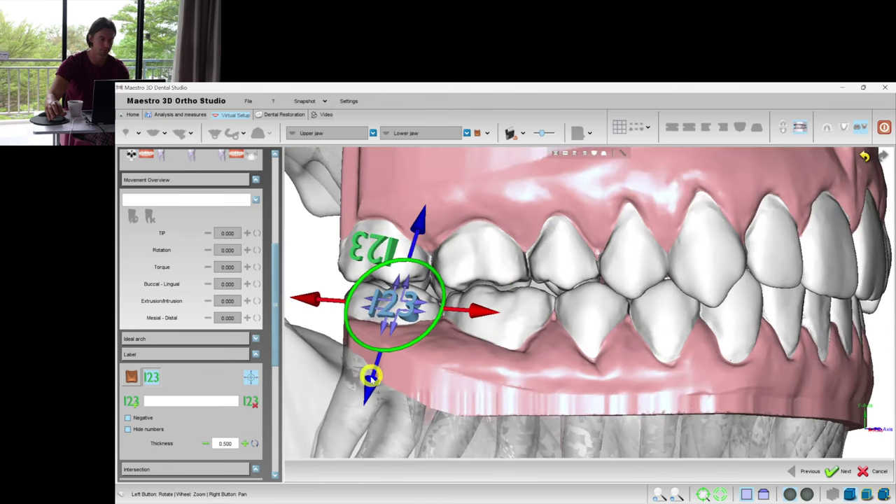
drag(372, 378, 368, 384)
click(514, 366)
Switch from labels to attachments and review the movement values of upper incisors 12, 11, 21 and 22
right_drag(559, 345, 480, 364)
scroll(688, 285, down, 3)
click(134, 378)
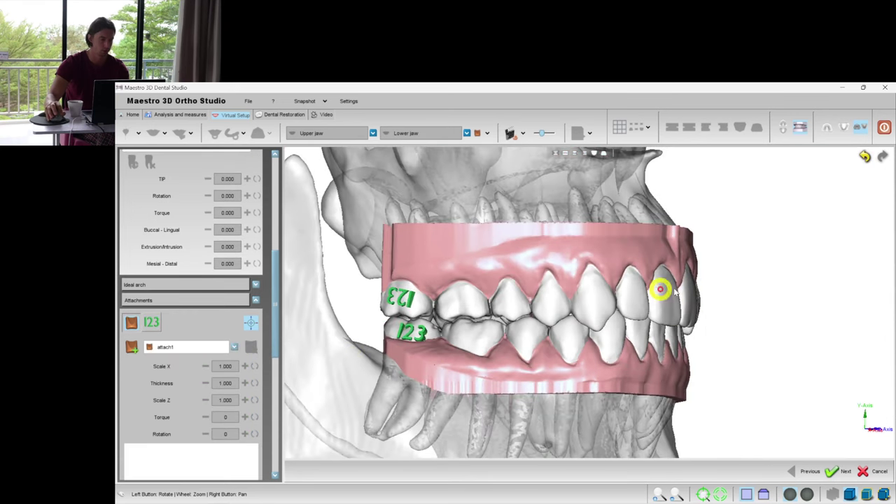
drag(688, 286, 525, 314)
click(507, 319)
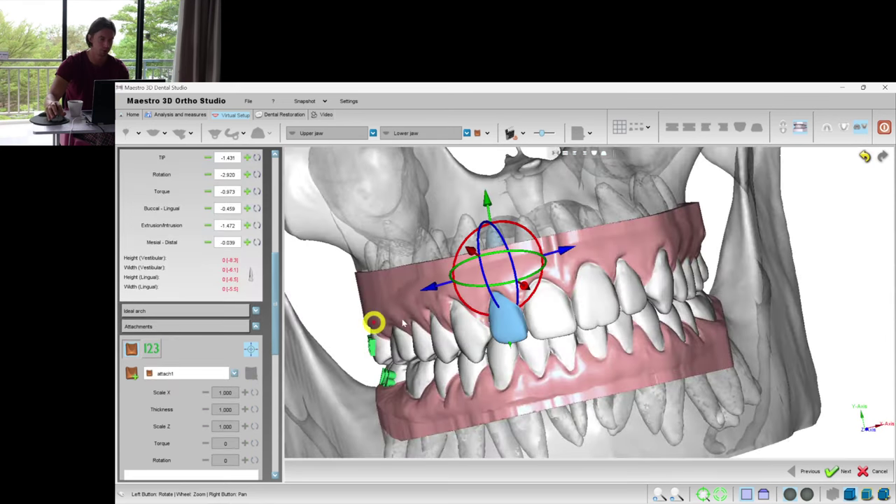
click(547, 311)
click(588, 310)
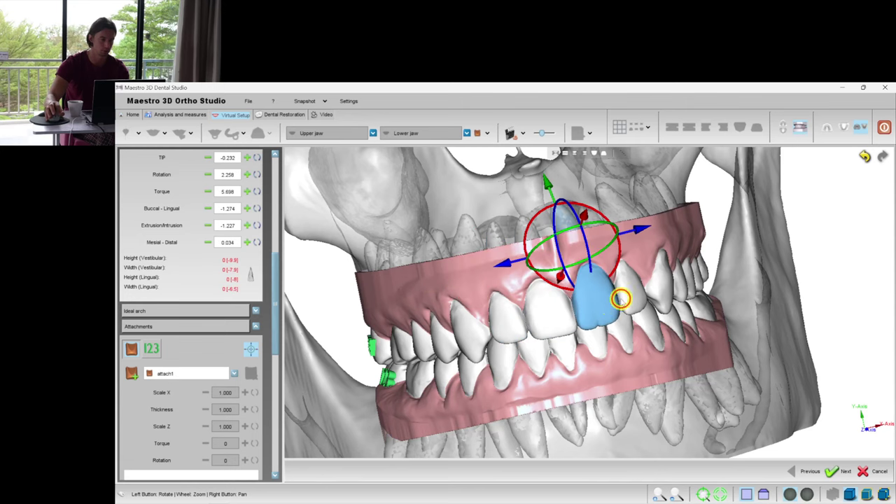
click(624, 296)
click(592, 240)
drag(523, 309, 362, 342)
Add an attach_09_sphere_90_deg attachment to the outer surface of upper right first premolar 14
click(208, 349)
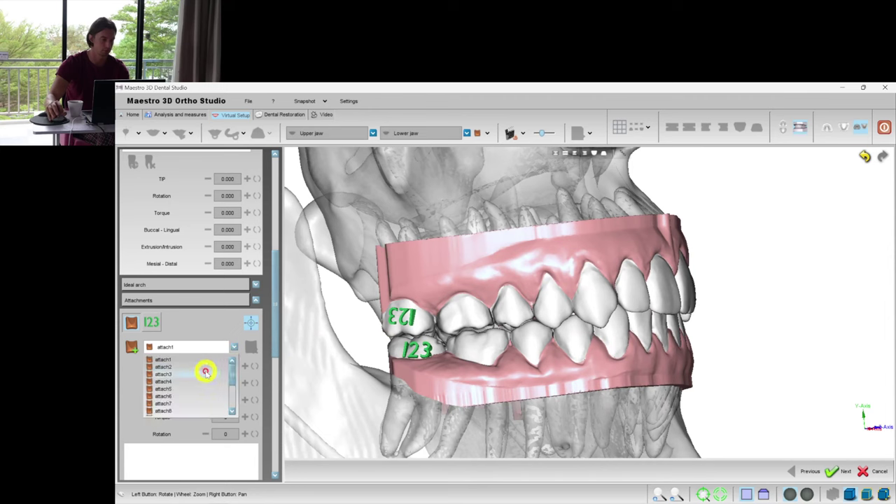
scroll(203, 376, down, 2)
click(202, 394)
click(133, 348)
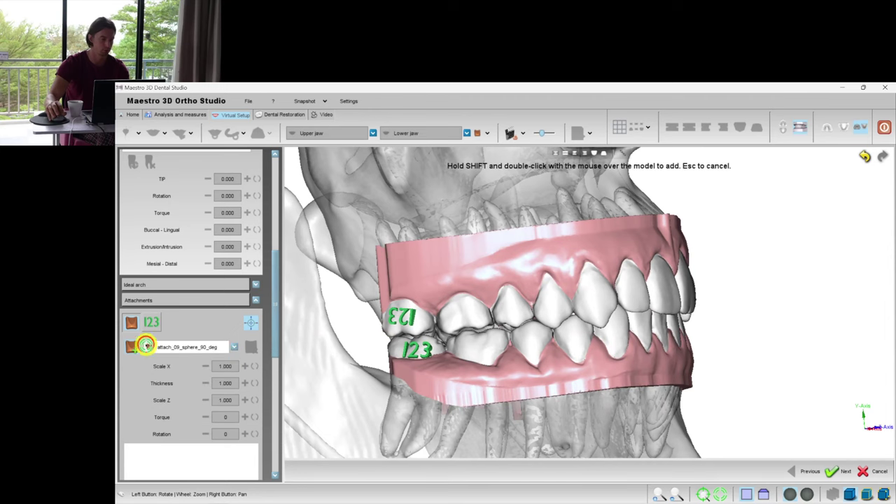
drag(506, 268, 536, 283)
shift+double_click(562, 301)
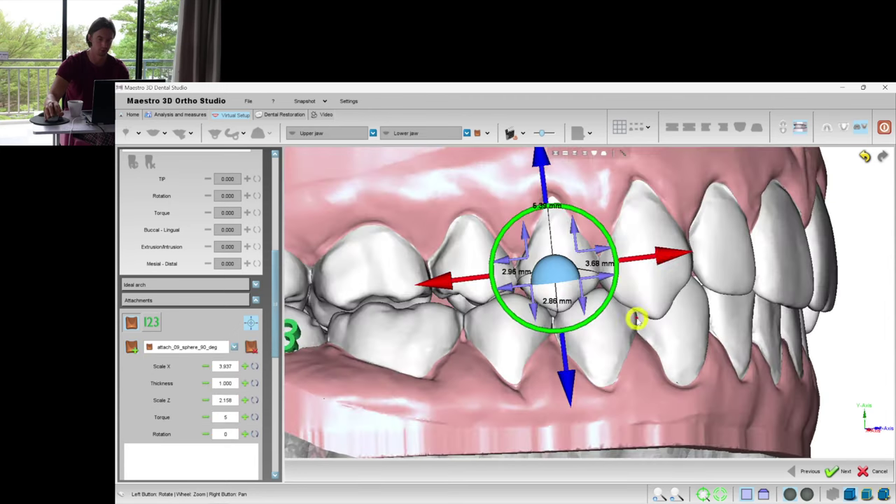
Resize the attachment on tooth 14 to Scale X 3.572 and Scale Z 1.945 and turn it upside down
drag(664, 260, 648, 278)
drag(566, 380, 572, 387)
drag(607, 317, 522, 245)
drag(606, 289, 603, 288)
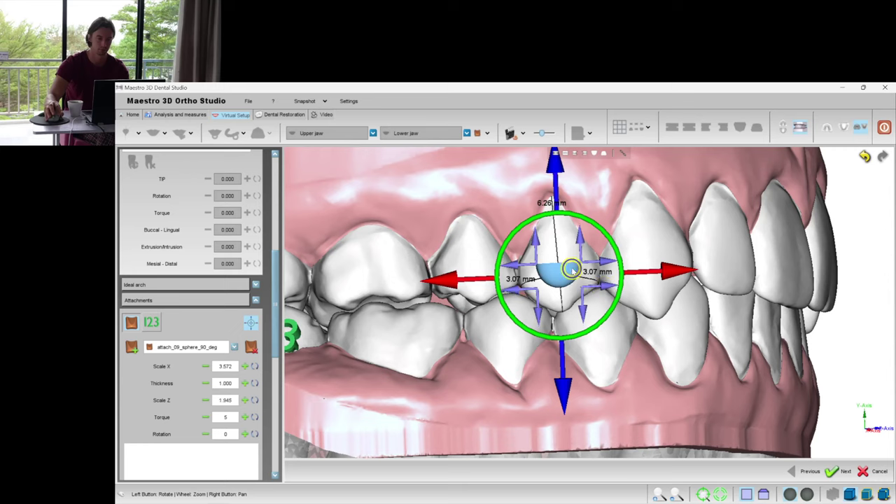
Copy the attachment from tooth 14, paste it onto upper second premolar 15 and turn its flat side toward the gum
right_click(572, 269)
click(462, 287)
right_click(475, 270)
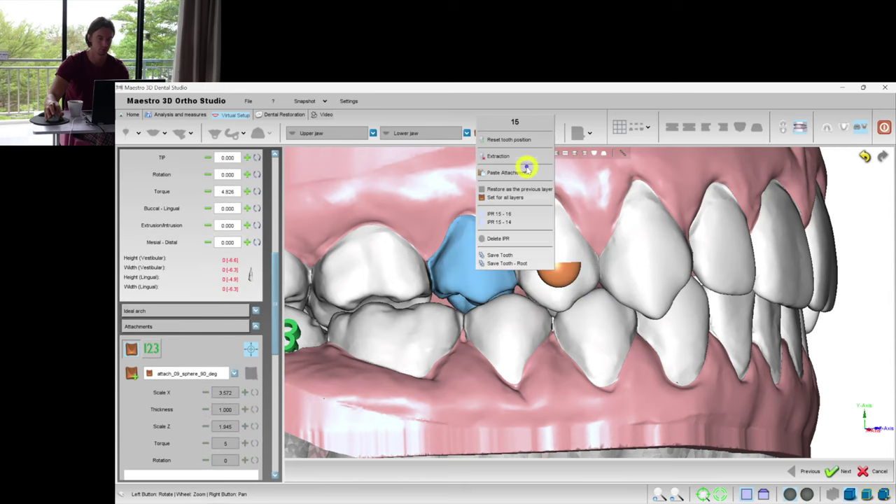
click(509, 172)
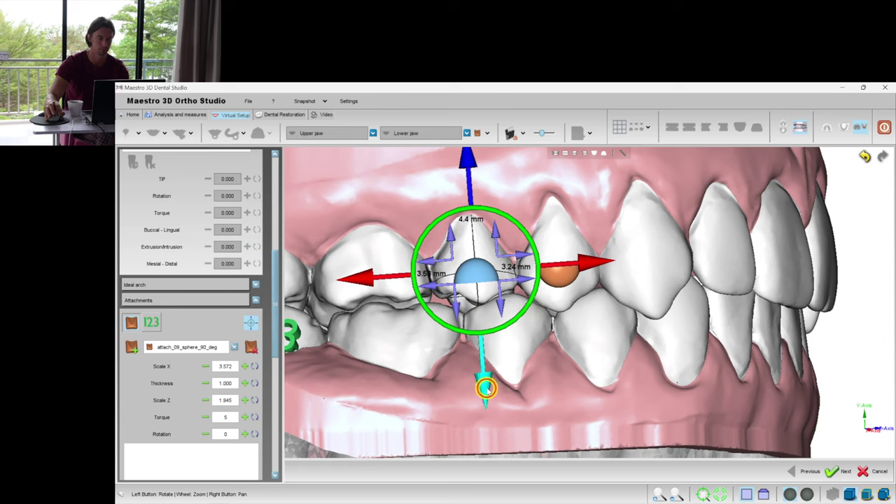
drag(536, 279, 390, 250)
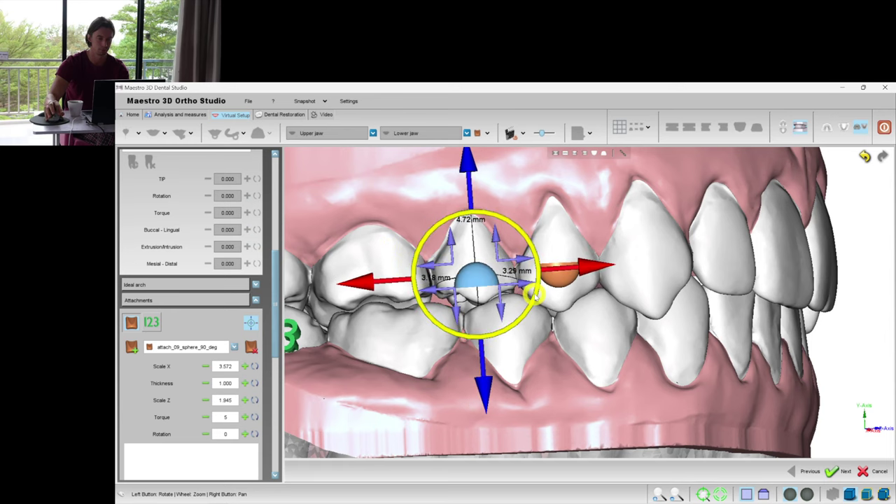
drag(525, 286, 415, 245)
Fine-tune the position and orientation of the attachment on upper right first premolar 14
scroll(735, 299, down, 3)
click(565, 299)
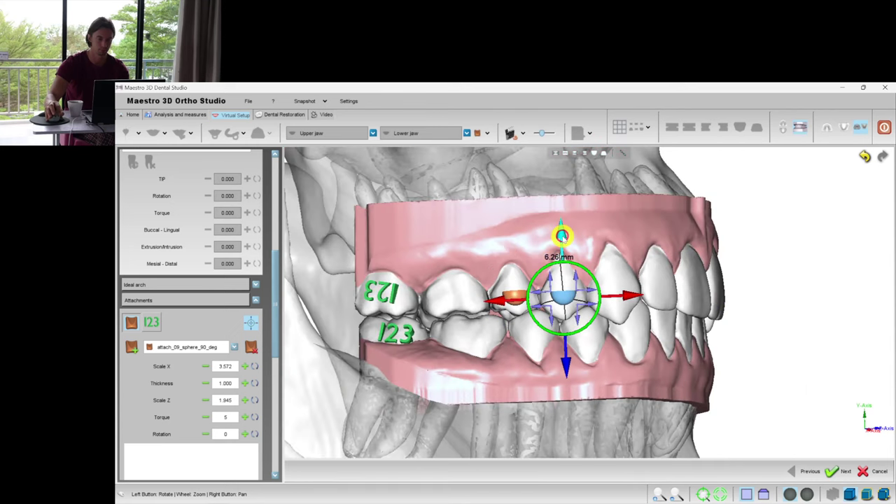
drag(595, 309, 472, 265)
Paste the copied attachment onto lower first premolar 44 and rotate it so its flat side faces the lower gum
right_click(584, 332)
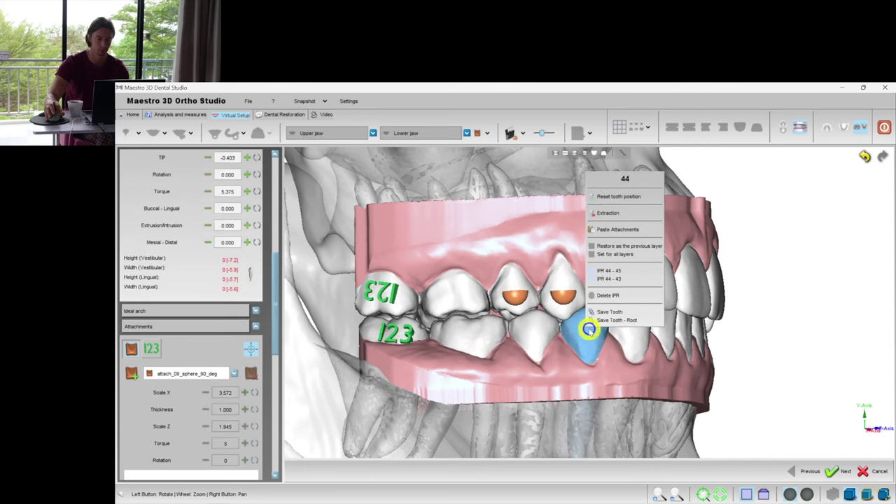
click(620, 231)
scroll(672, 340, up, 3)
drag(671, 341, 504, 316)
Paste the attachment onto lower second premolar 45, adjust its position and turn its flat side toward the gum
right_click(504, 315)
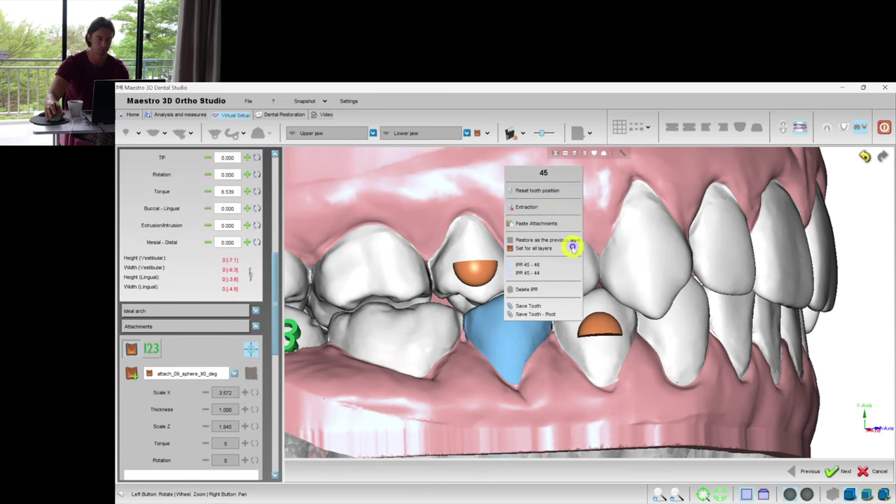
click(547, 224)
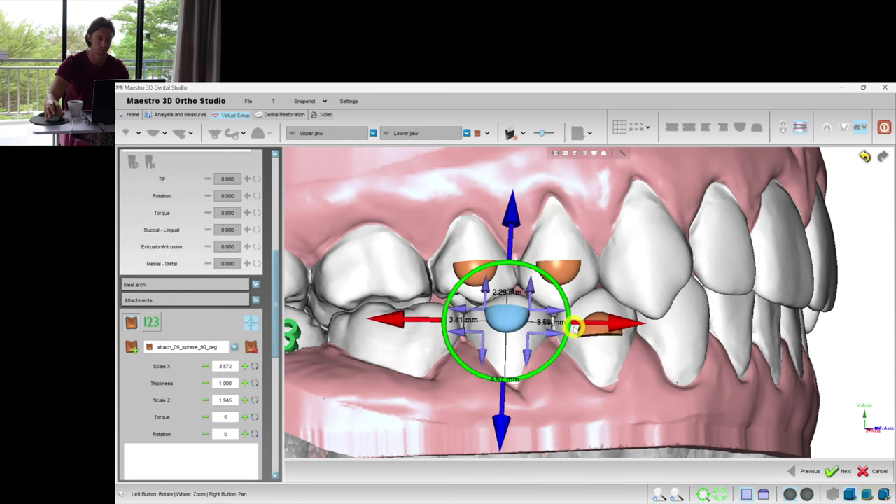
drag(566, 329, 438, 299)
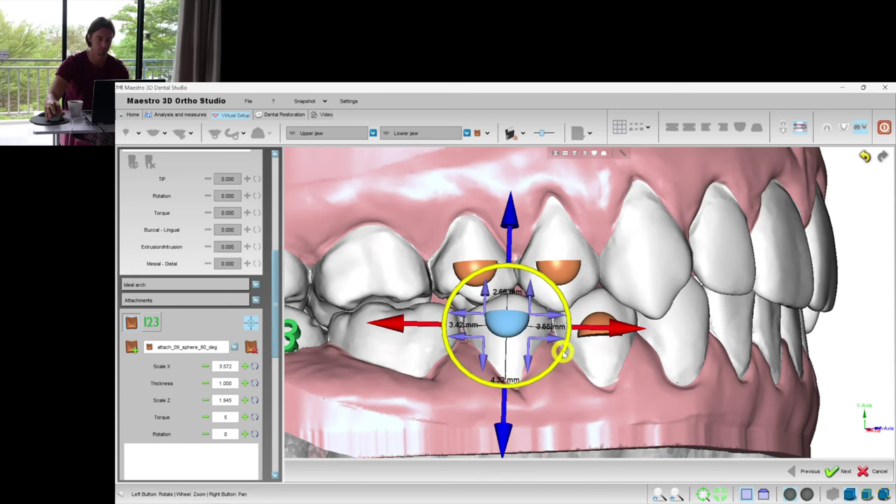
drag(567, 352, 420, 274)
Paste the attachment onto upper left first premolar 24, adjust its height and turn its flat side toward the gum
scroll(703, 318, down, 3)
drag(703, 319, 592, 299)
drag(642, 284, 524, 329)
drag(682, 338, 637, 322)
scroll(577, 301, up, 3)
right_click(555, 289)
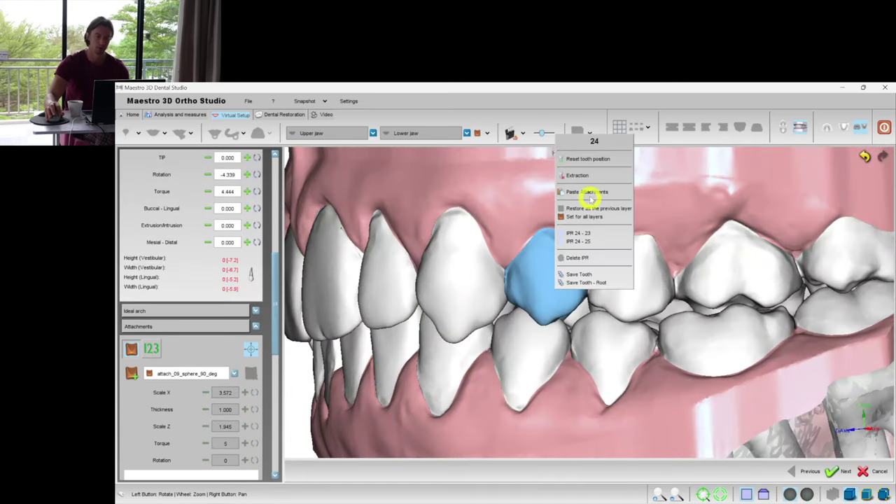
click(592, 192)
drag(672, 296, 671, 269)
drag(562, 366, 562, 372)
drag(621, 275, 500, 249)
drag(557, 381, 560, 362)
drag(617, 278, 464, 221)
Paste the attachment onto upper left second premolar 25, lower it slightly and rotate its flat side toward the gum
right_click(650, 253)
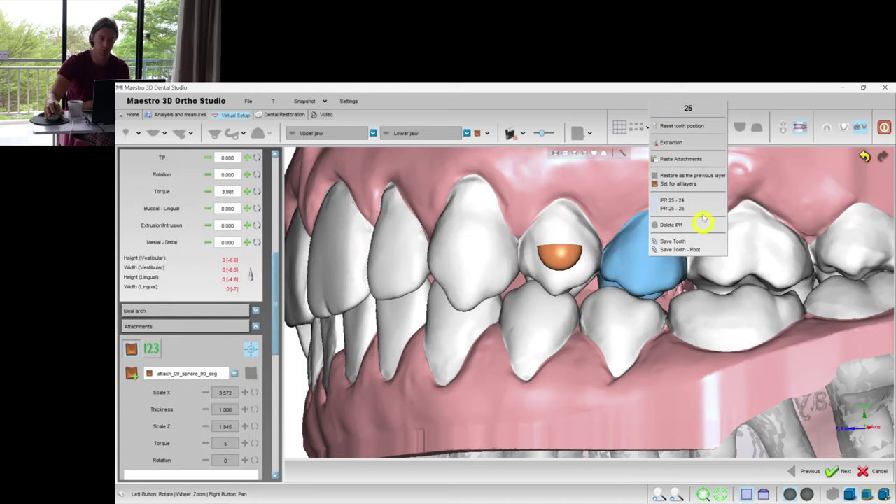
click(692, 160)
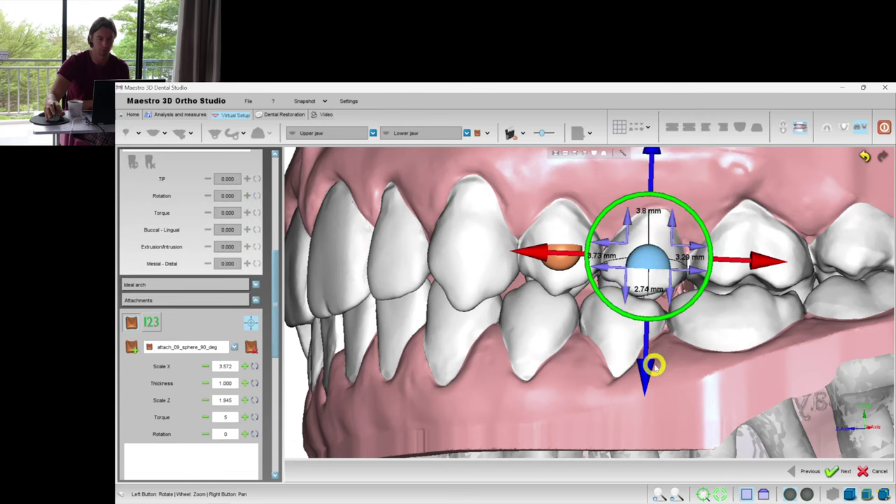
drag(700, 283, 558, 240)
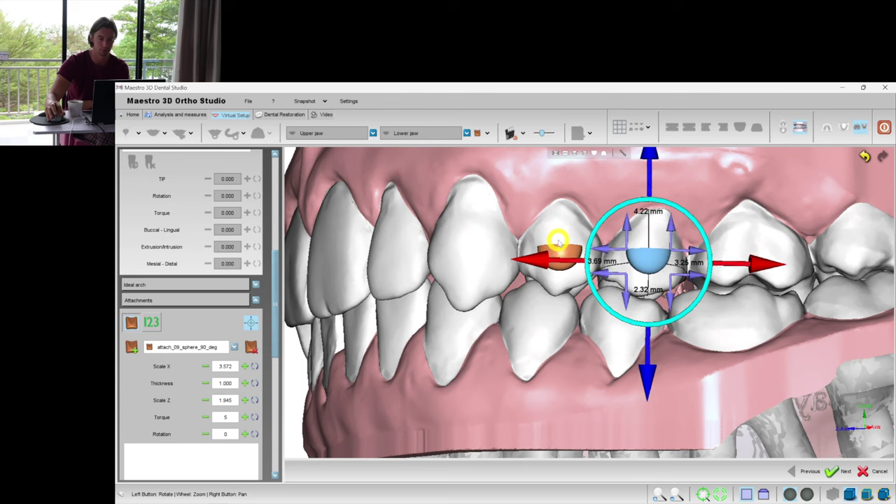
Paste the attachment onto lower left second premolar 35, shift it toward the gum and turn it upside down
right_click(622, 314)
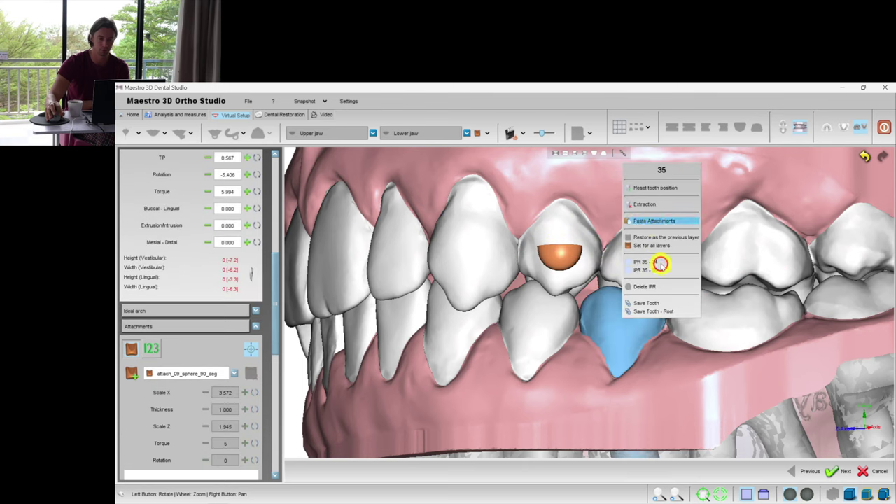
click(620, 220)
drag(631, 425, 630, 436)
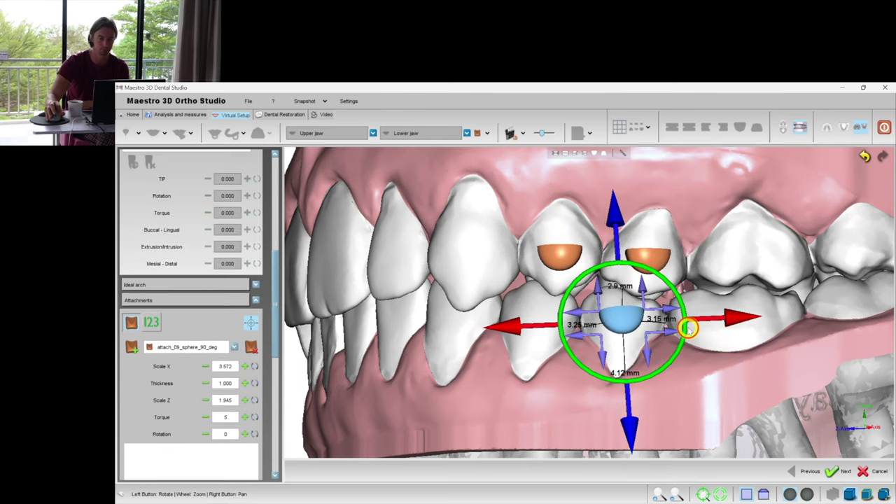
drag(688, 328, 575, 291)
Paste the attachment onto lower left first premolar 34 and turn it upside down so its flat side faces the gum
right_click(536, 315)
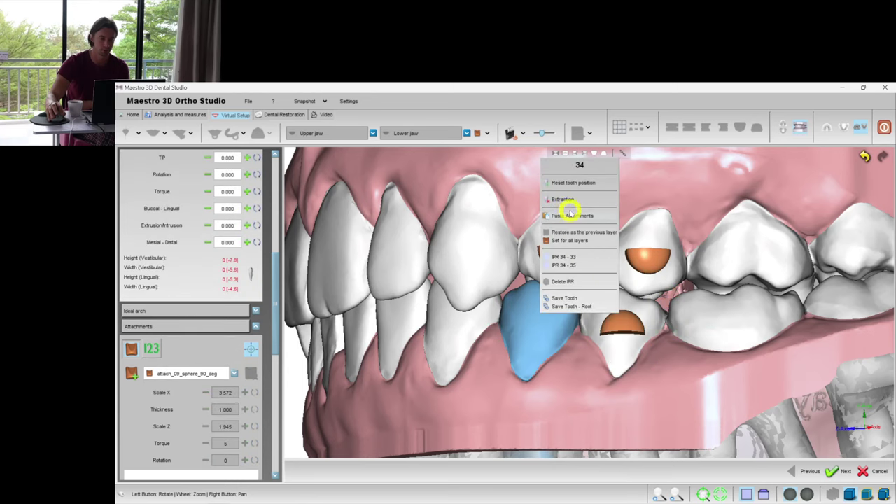
click(569, 210)
drag(600, 331, 428, 235)
click(663, 386)
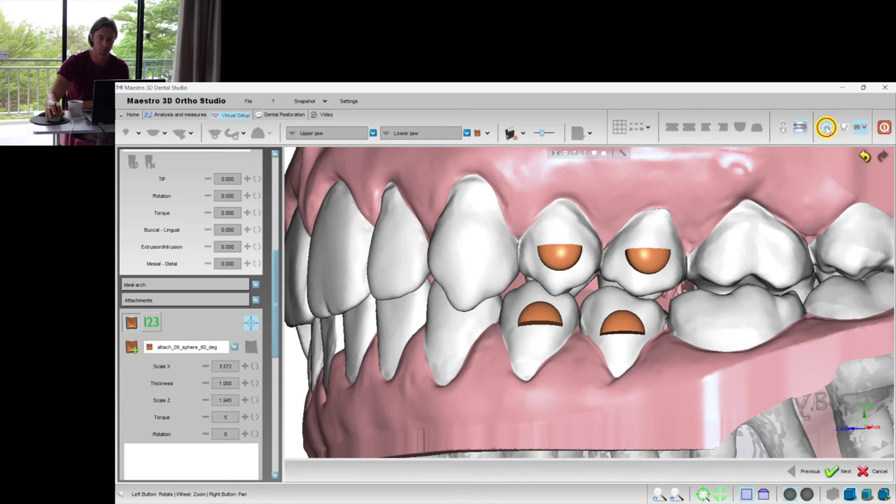
Isolate the upper jaw and set its attachments for all layers
click(824, 128)
right_click(418, 246)
mouse_move(437, 224)
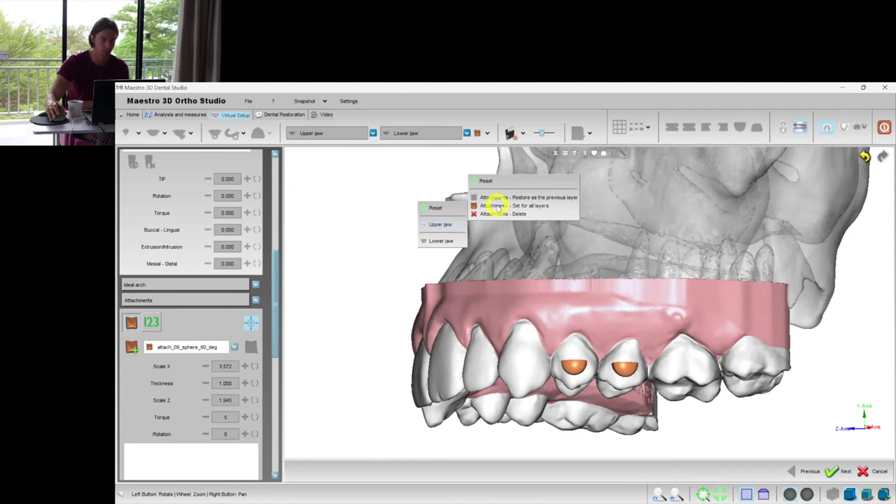
click(612, 240)
Isolate the lower jaw, set its attachments for all layers and return to the front view of both jaws
click(849, 128)
click(596, 202)
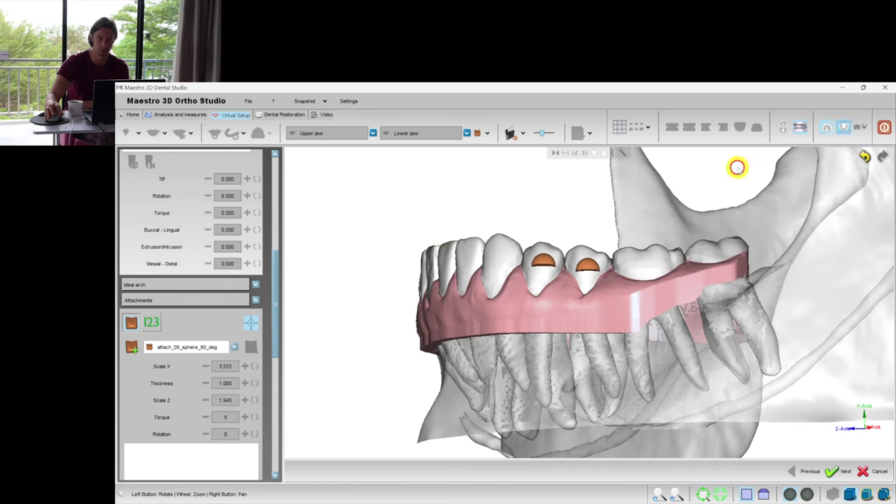
right_click(445, 210)
mouse_move(458, 205)
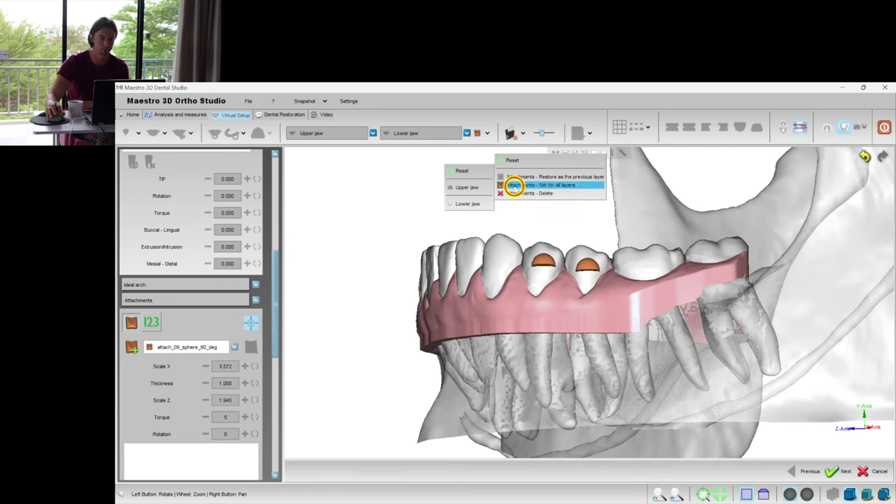
click(521, 185)
click(799, 128)
click(337, 267)
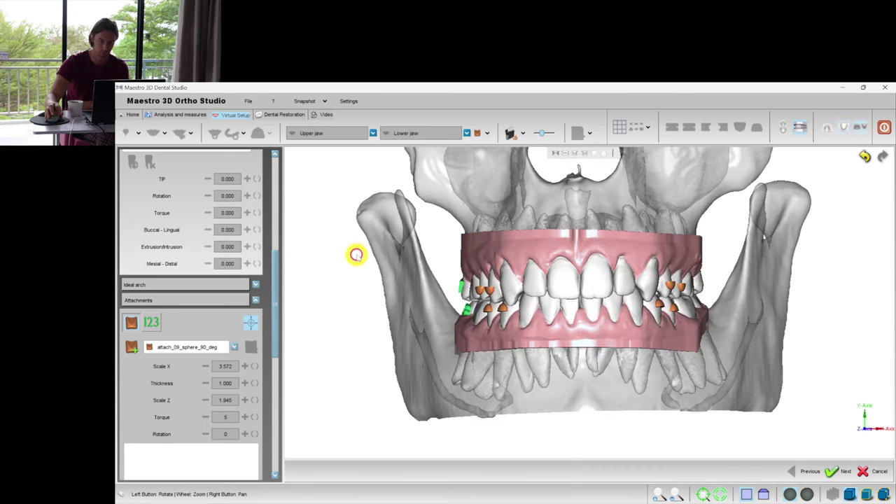
Switch between Layer1 and Layer2 of the jaws to check that the attachments are present on each layer
drag(277, 329, 269, 170)
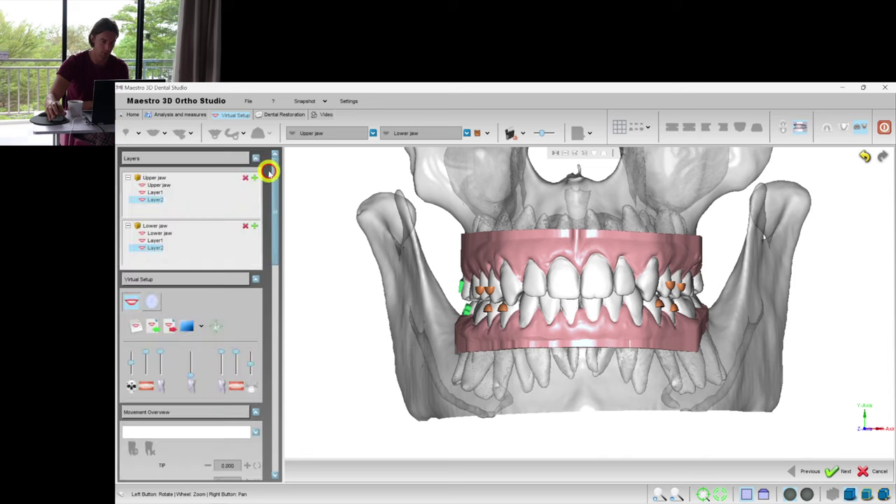
click(154, 245)
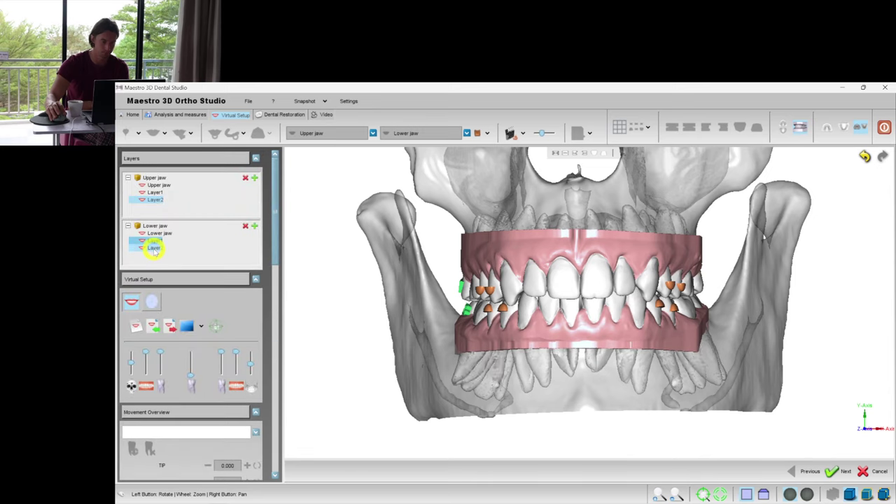
click(157, 200)
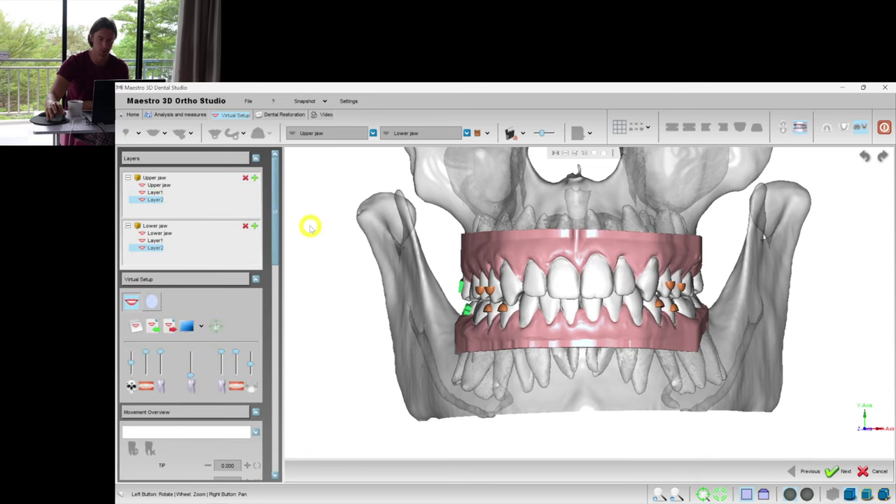
Examine the movement values of upper canines 13 and 23 in the occlusal view of the upper jaw
click(831, 131)
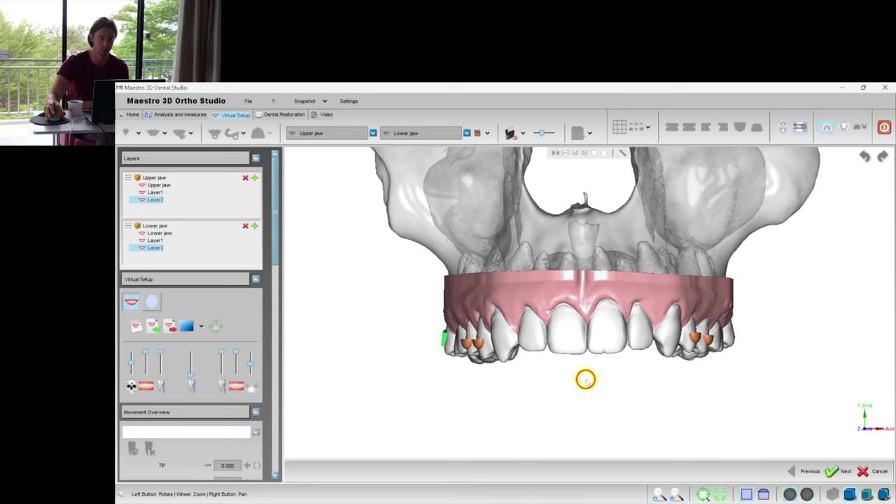
drag(589, 378, 562, 282)
click(430, 260)
drag(276, 230, 276, 256)
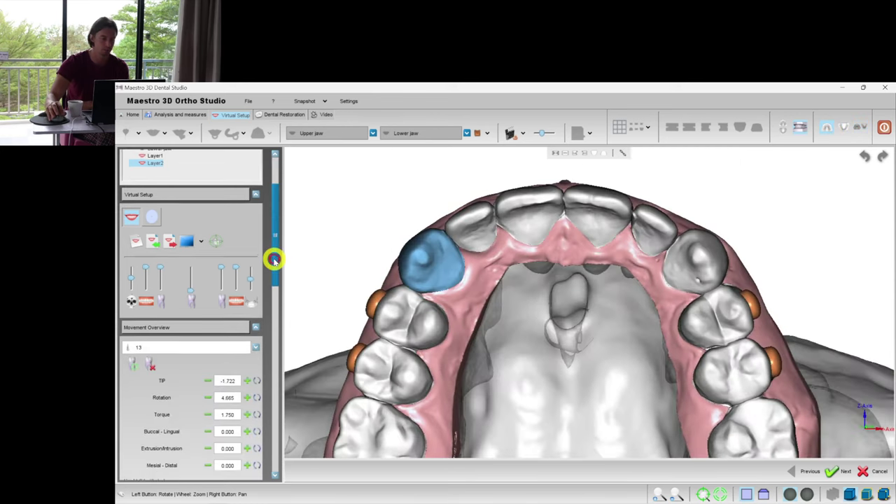
click(696, 260)
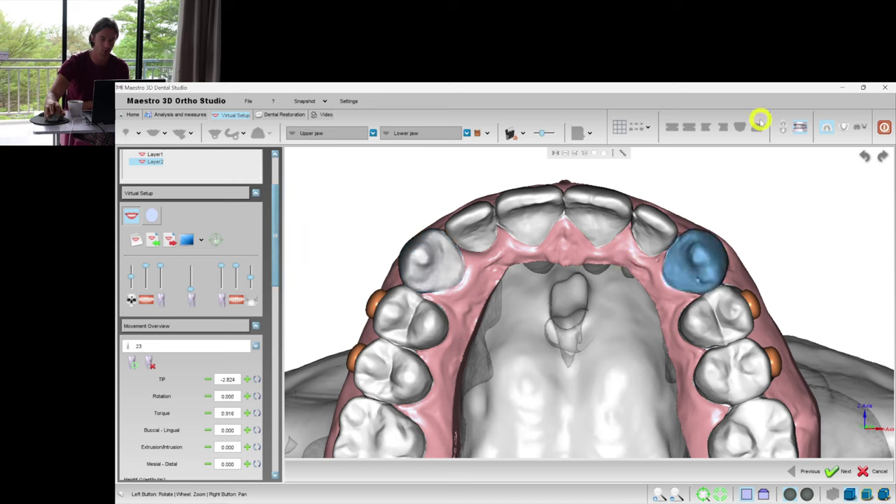
click(428, 265)
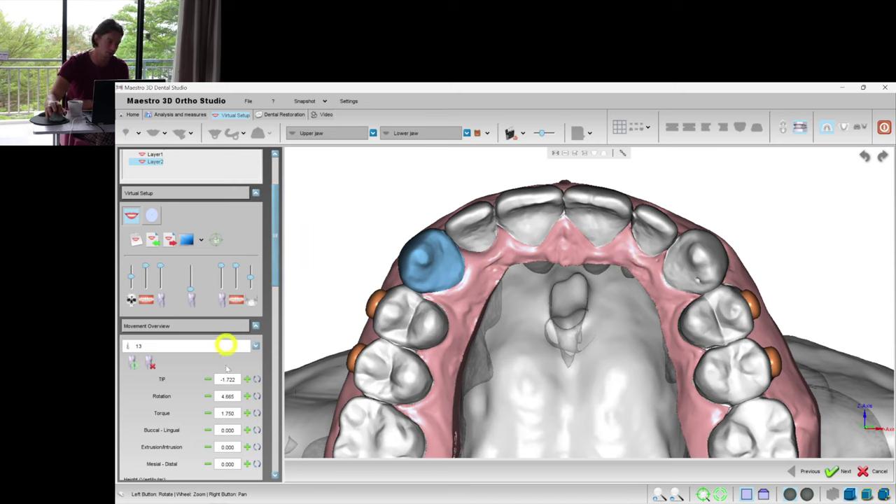
Examine the movement values of the lower canines on both sides in the occlusal view of the lower jaw
click(844, 128)
drag(840, 300, 652, 265)
click(653, 273)
click(512, 275)
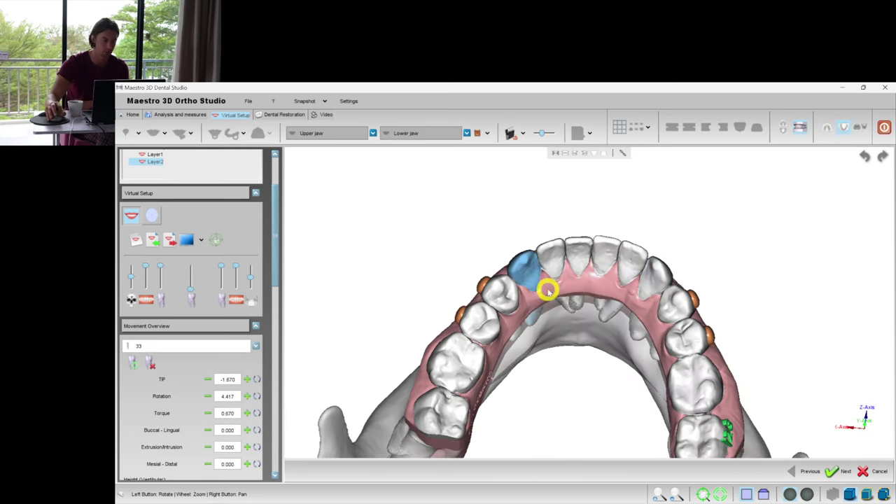
drag(548, 289, 684, 282)
click(623, 247)
scroll(629, 274, up, 3)
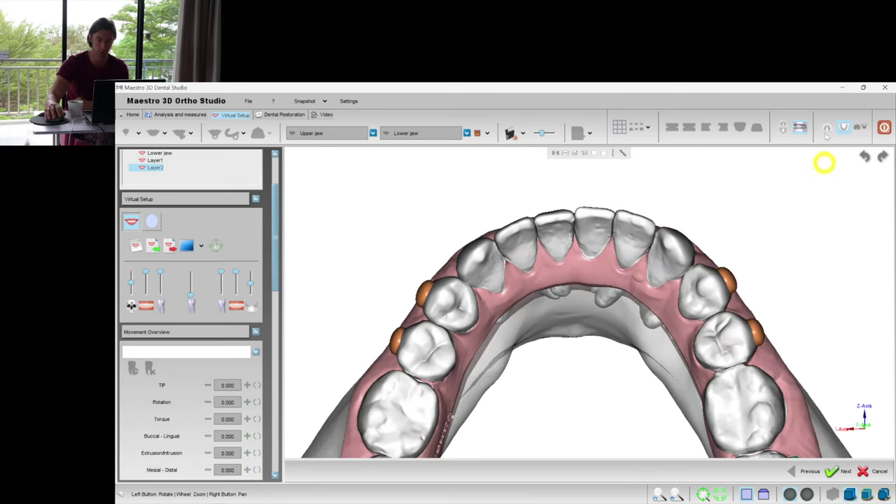
Show both jaws and add an attach_08_triangle_90_deg attachment to the outer surface of upper right canine 13
click(803, 127)
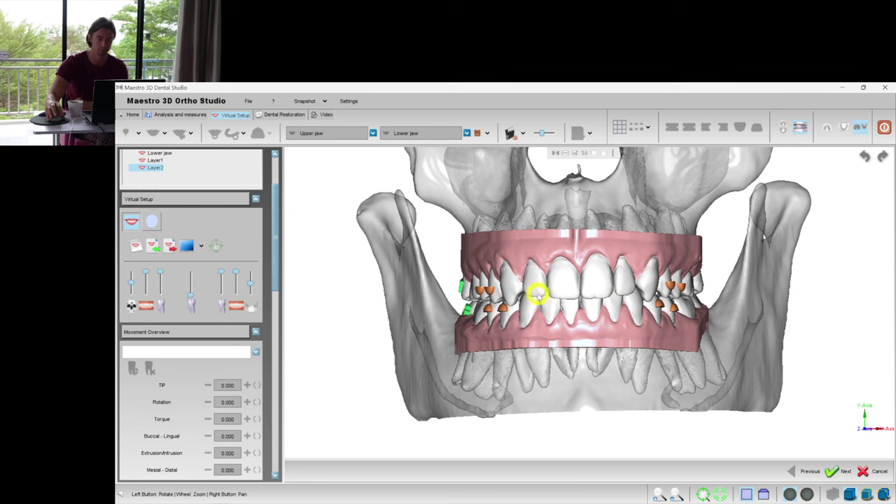
drag(539, 288, 620, 282)
scroll(578, 282, up, 3)
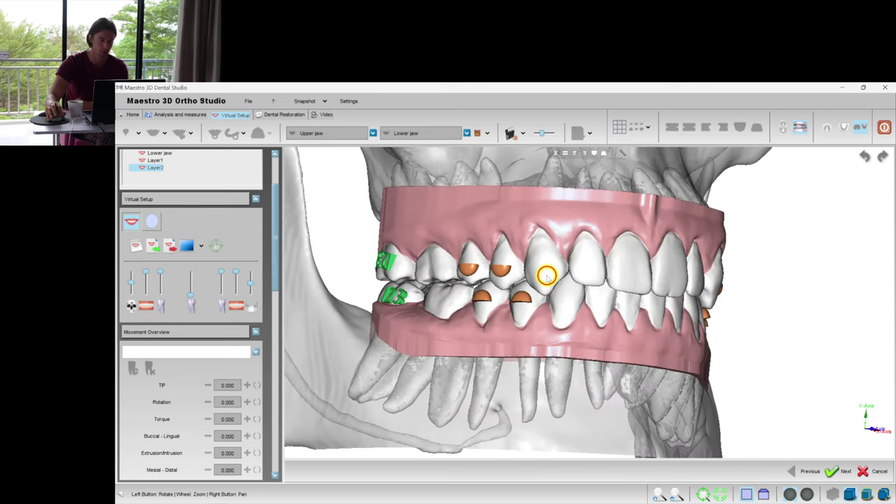
click(548, 274)
drag(276, 273, 259, 357)
click(202, 337)
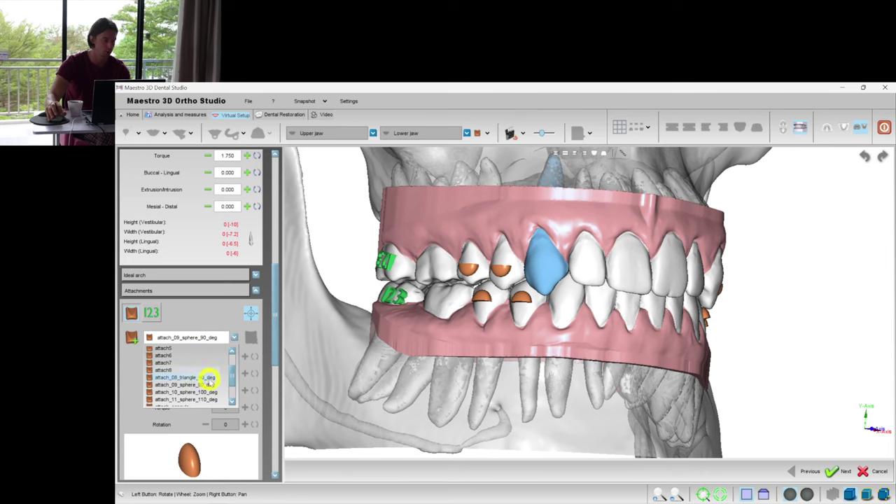
click(208, 380)
click(131, 337)
shift+click(550, 259)
Rotate the triangle attachment on canine 13 so it stands vertically and adjust its position on the tooth
scroll(594, 309, up, 2)
drag(578, 249, 512, 274)
drag(532, 324, 494, 288)
click(495, 263)
scroll(495, 263, down, 4)
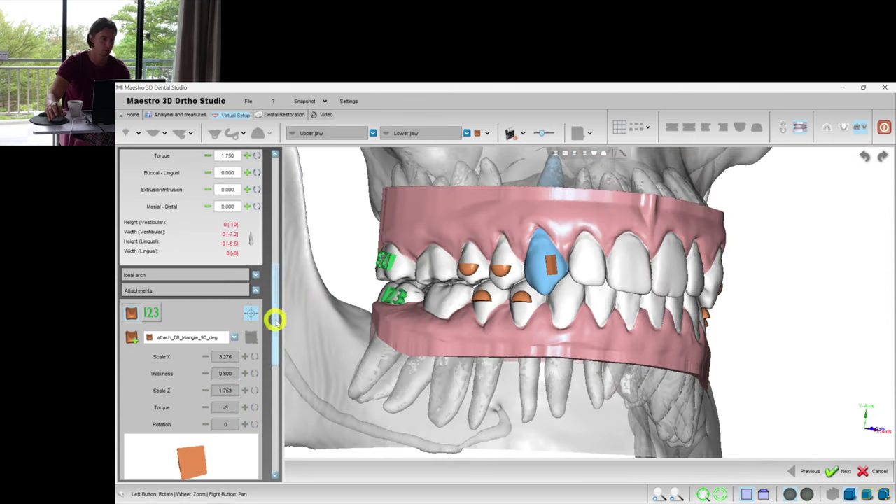
Copy the triangle attachment from upper right canine 13 and paste it onto the outer surface of lower left canine 33
drag(276, 315, 275, 285)
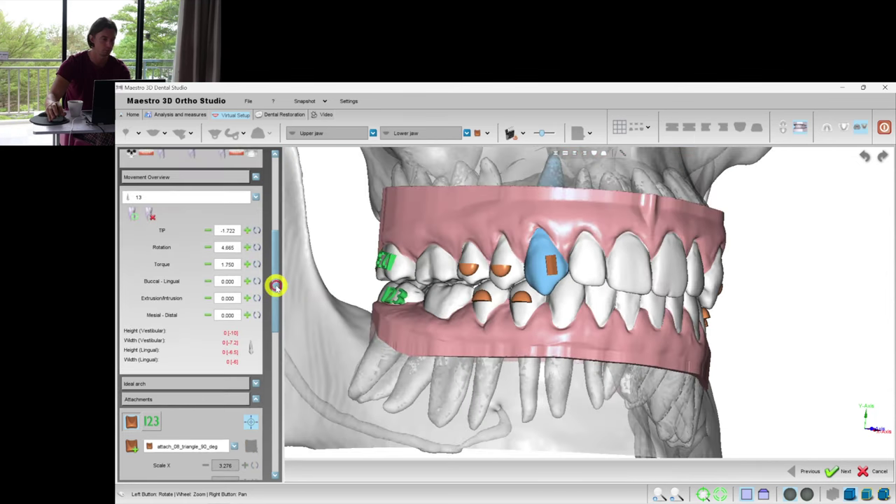
right_click(550, 261)
click(570, 222)
drag(594, 234, 614, 272)
click(602, 290)
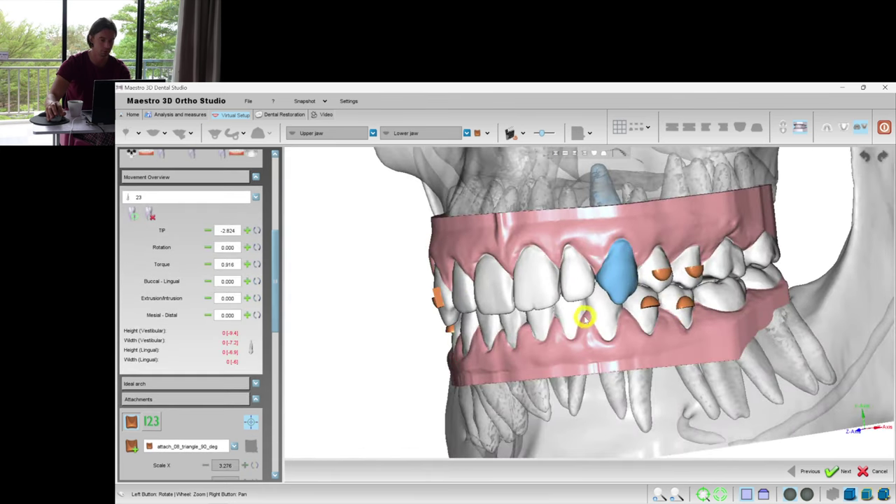
click(585, 317)
drag(594, 310, 560, 263)
scroll(586, 276, up, 2)
right_click(588, 278)
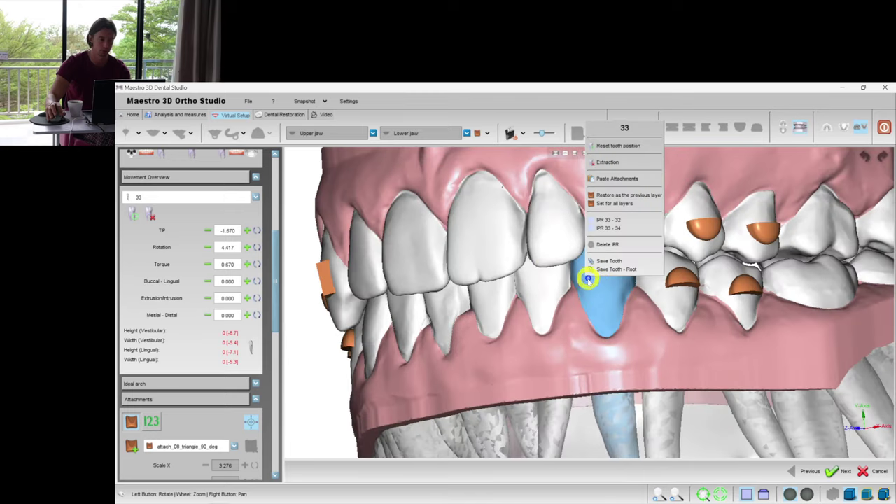
click(616, 183)
Rotate the pasted triangle attachment on canine 33 so it stands vertically and adjust its position on the tooth
drag(591, 352, 592, 346)
drag(643, 275, 578, 325)
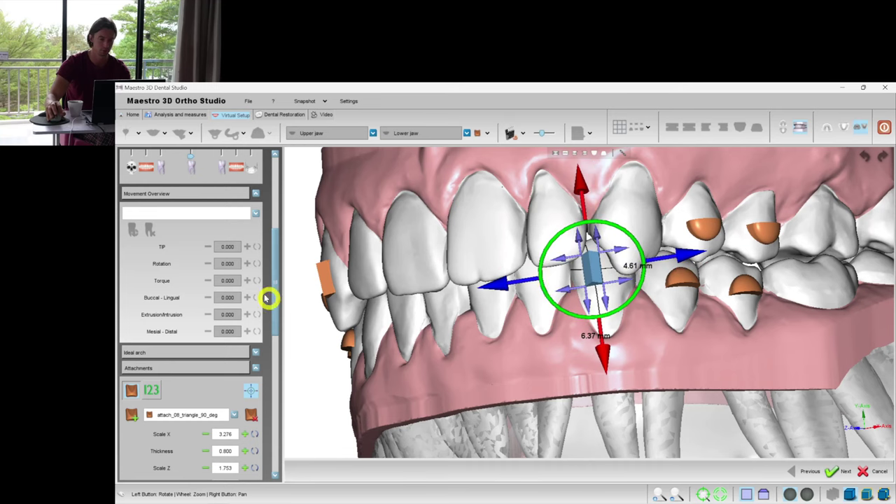
click(602, 295)
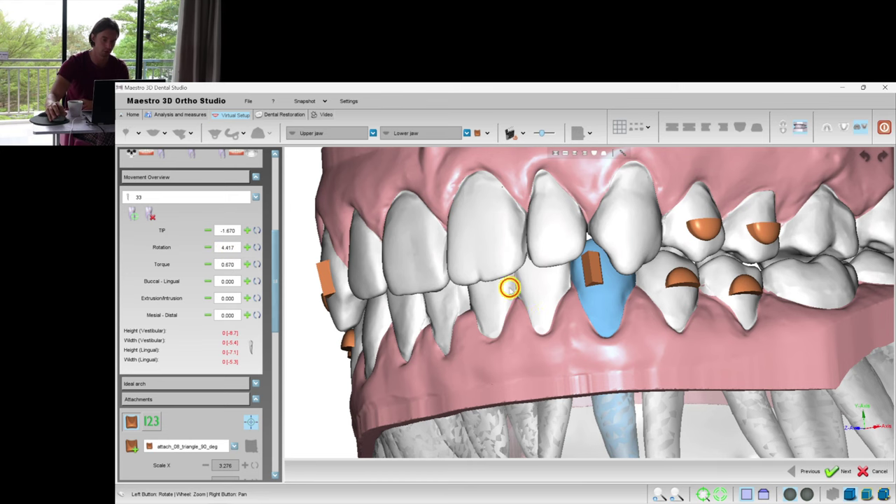
Paste the copied triangle attachment onto lower right canine 43 and rotate it so it stands vertically
drag(528, 282, 664, 284)
click(590, 282)
drag(625, 264, 570, 272)
right_click(550, 282)
click(578, 184)
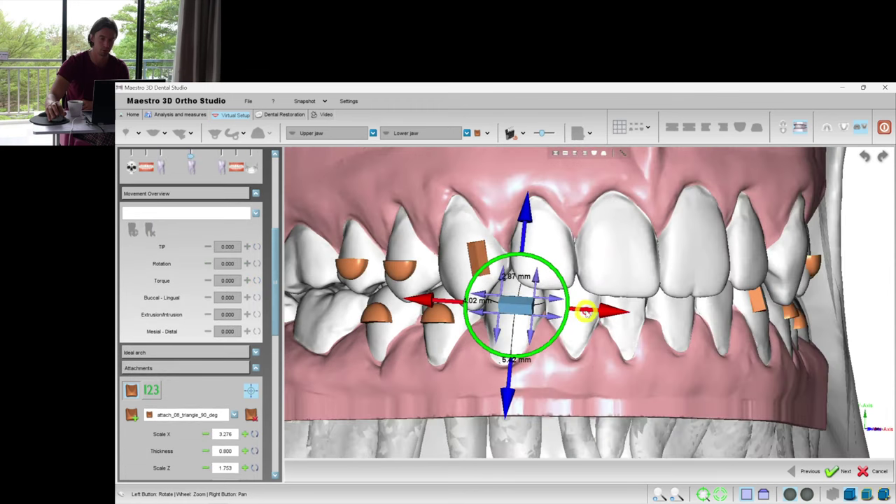
drag(595, 305, 515, 343)
click(648, 294)
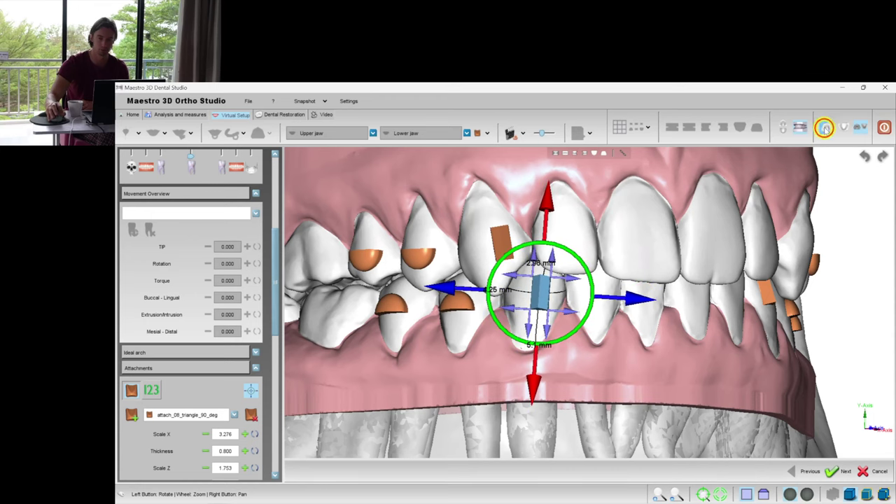
Show only the upper jaw and set the attachment of canine 13 for all layers
click(826, 127)
right_click(507, 329)
right_click(512, 342)
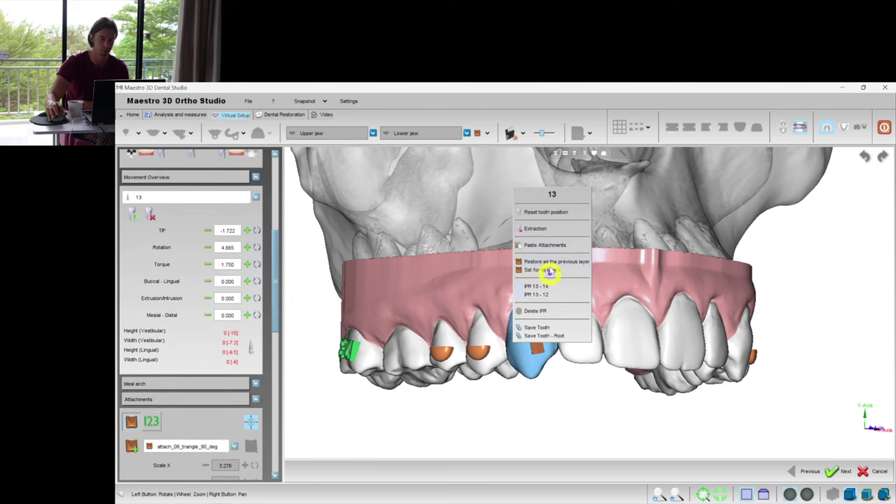
click(550, 271)
drag(738, 292, 632, 334)
Show only the lower jaw and set the attachments of canines 33 and 43 for all layers
click(845, 117)
drag(676, 256, 594, 254)
right_click(594, 254)
click(634, 182)
drag(635, 188, 516, 193)
right_click(514, 200)
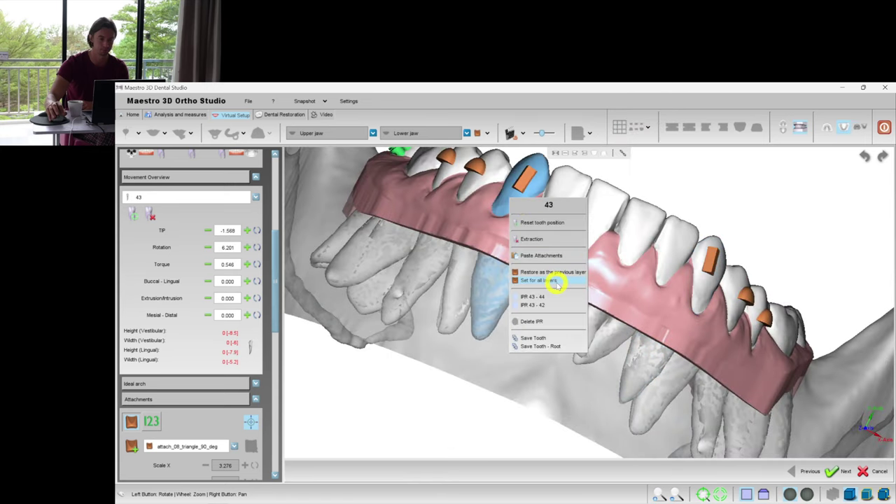
click(556, 281)
Show only the upper jaw in occlusal view and switch it to Layer1
click(798, 123)
click(829, 123)
drag(567, 378, 625, 242)
scroll(551, 250, up, 3)
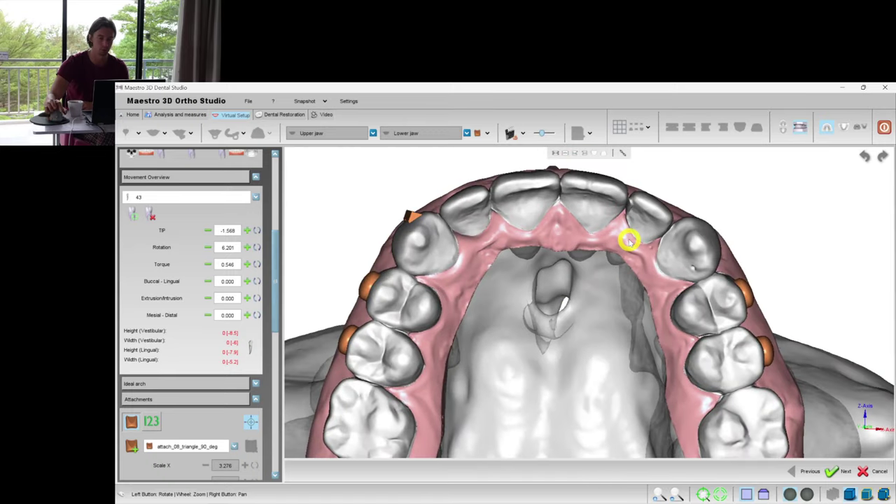
drag(273, 280, 273, 180)
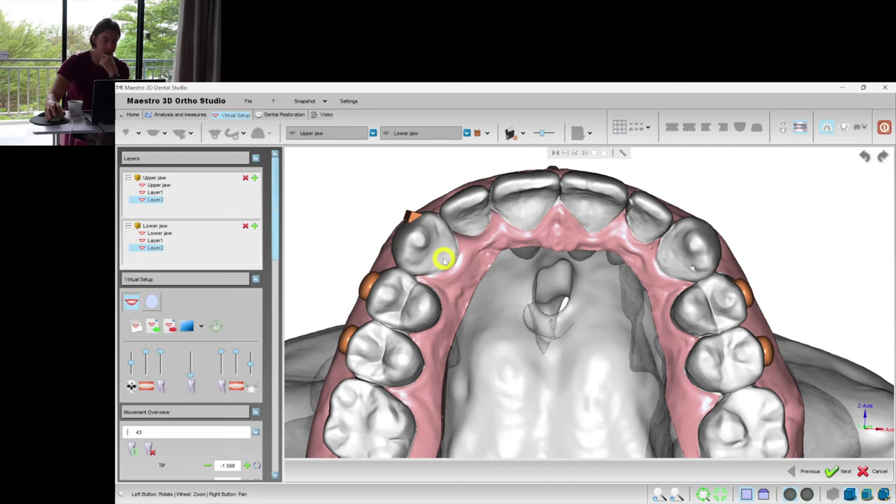
click(155, 192)
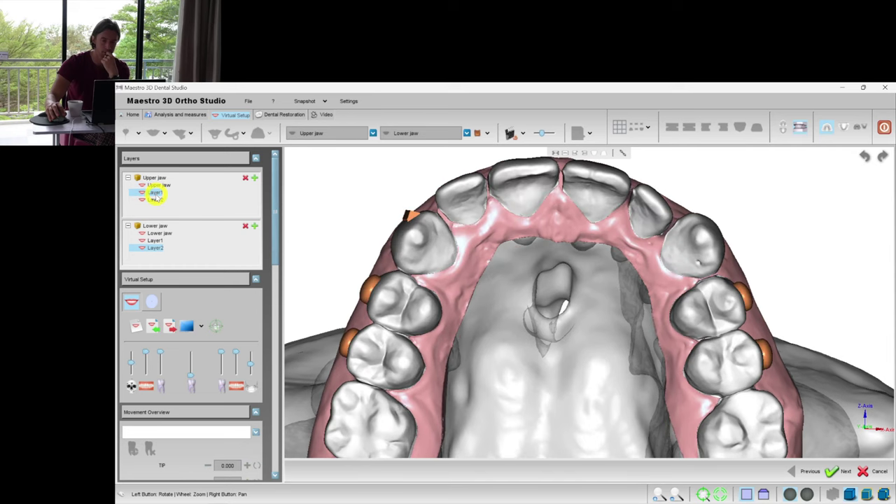
Adjust upper left lateral incisor 22 in Layer1 to a torque of about 9.9 and a rotation of about 9.8
click(629, 202)
scroll(280, 230, down, 5)
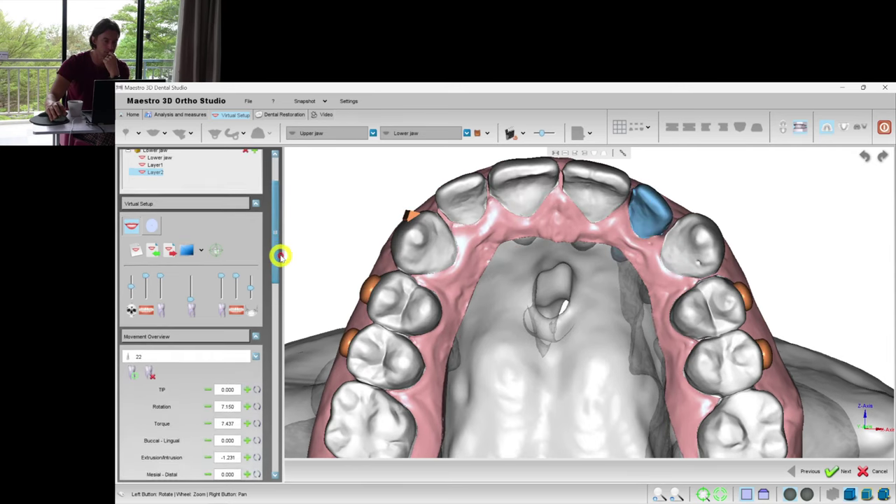
click(214, 206)
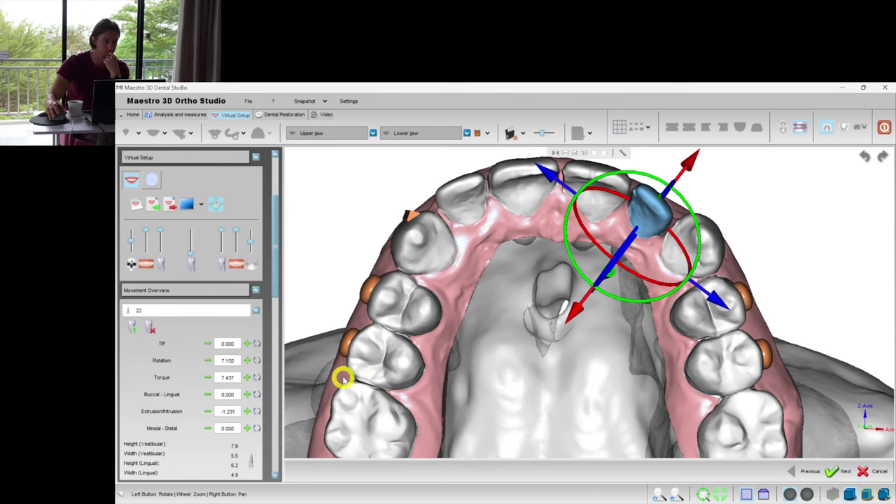
drag(474, 365, 616, 315)
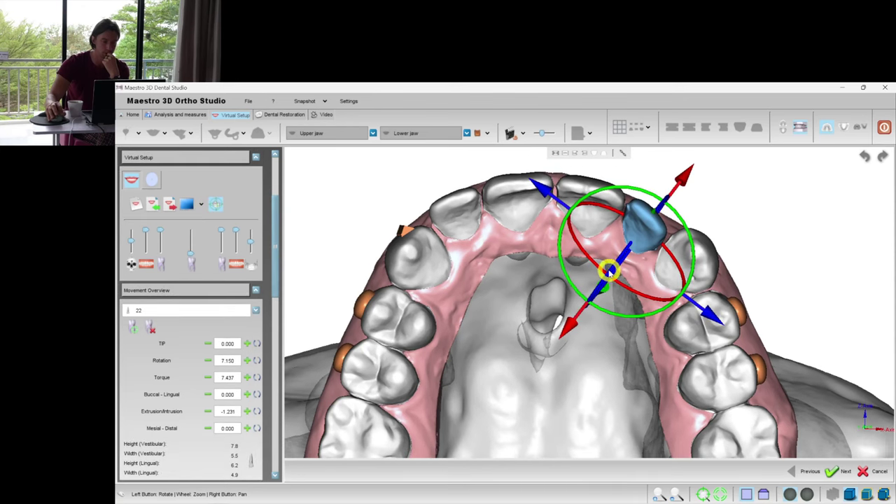
drag(608, 275, 612, 277)
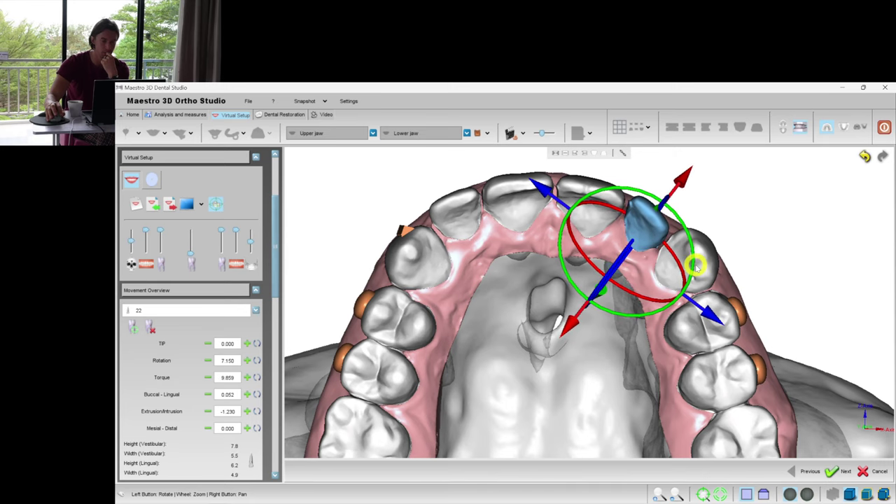
drag(695, 264, 696, 255)
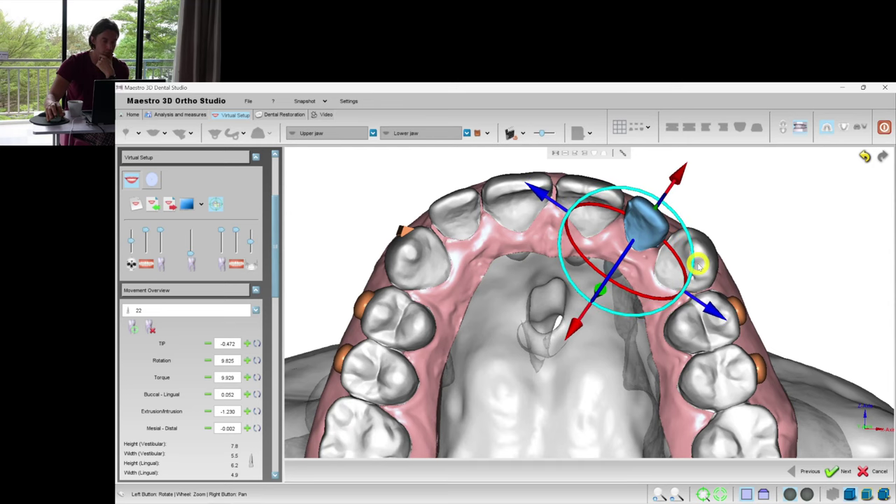
click(757, 222)
Choose the attach3 attachment and place it on the inner surface of upper left lateral incisor 22
drag(712, 214, 715, 262)
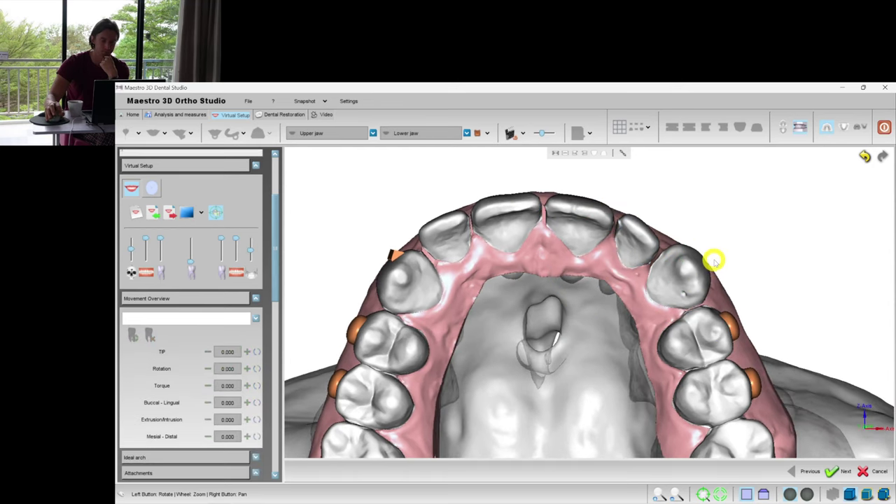
scroll(587, 273, up, 2)
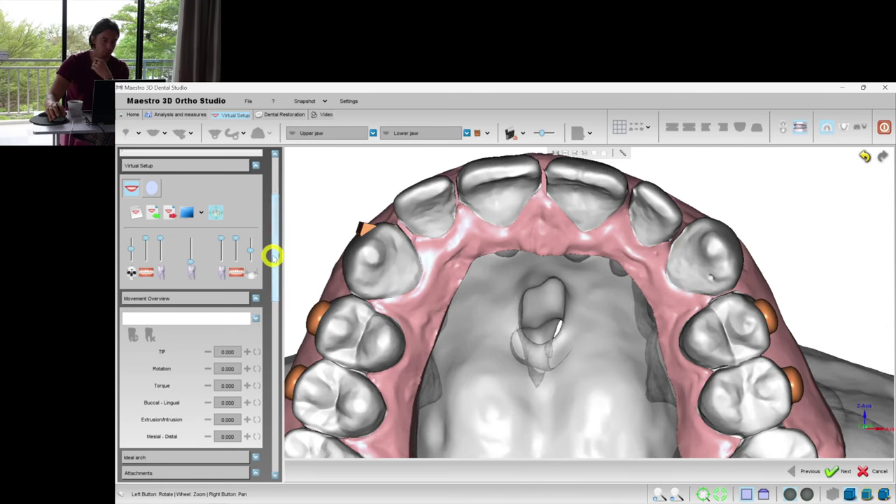
drag(277, 250, 272, 316)
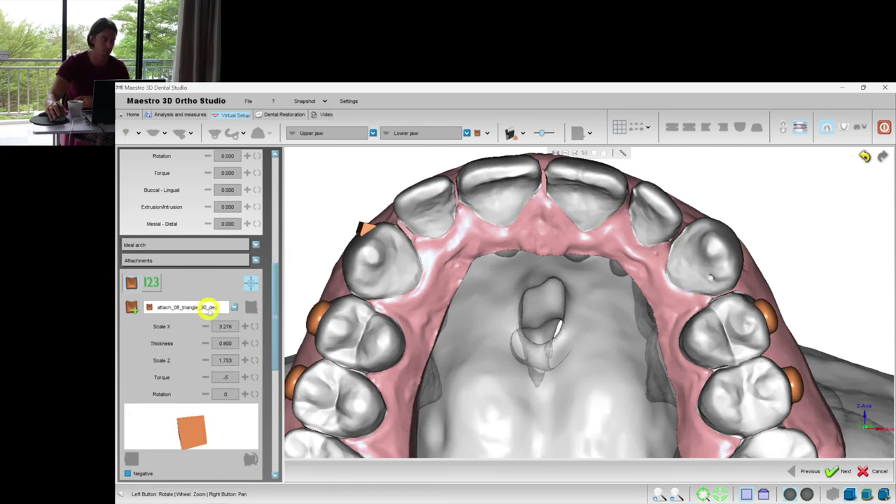
click(203, 306)
scroll(182, 329, up, 2)
click(176, 337)
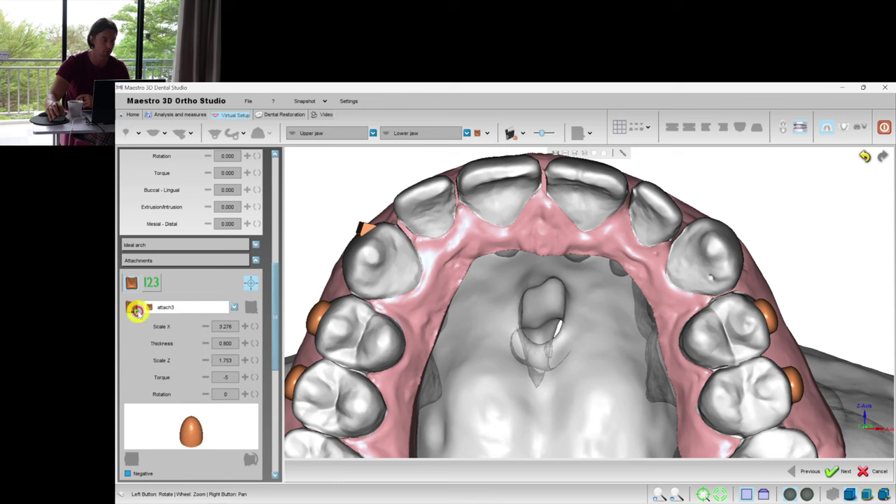
drag(553, 336, 590, 262)
shift+double_click(637, 226)
Make the attach3 attachment on tooth 22 negative, adjust its position on the inner surface and copy it
click(245, 327)
scroll(273, 352, down, 3)
click(137, 371)
drag(540, 339, 544, 324)
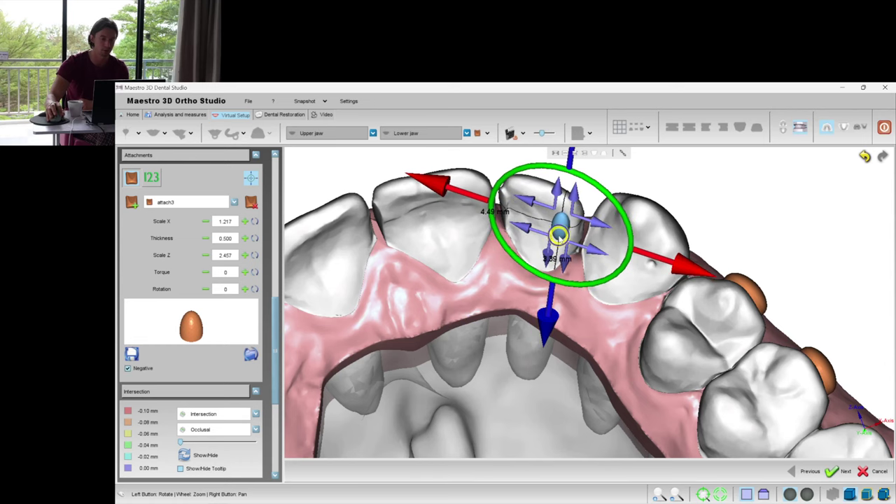
right_click(561, 173)
click(581, 195)
click(709, 202)
Switch the upper jaw to Layer2 and paste the copied negative attachment onto the outer surface of tooth 22
scroll(709, 202, down, 5)
right_drag(590, 427, 658, 293)
drag(658, 294, 592, 332)
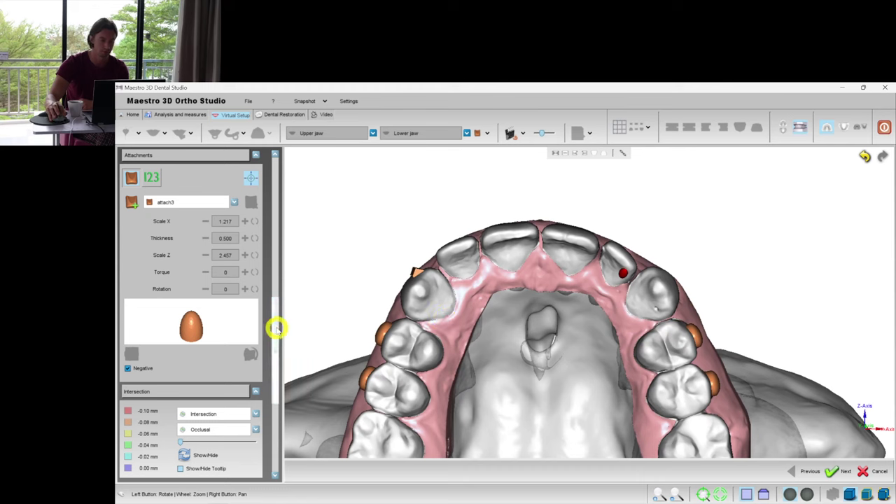
drag(276, 326, 270, 154)
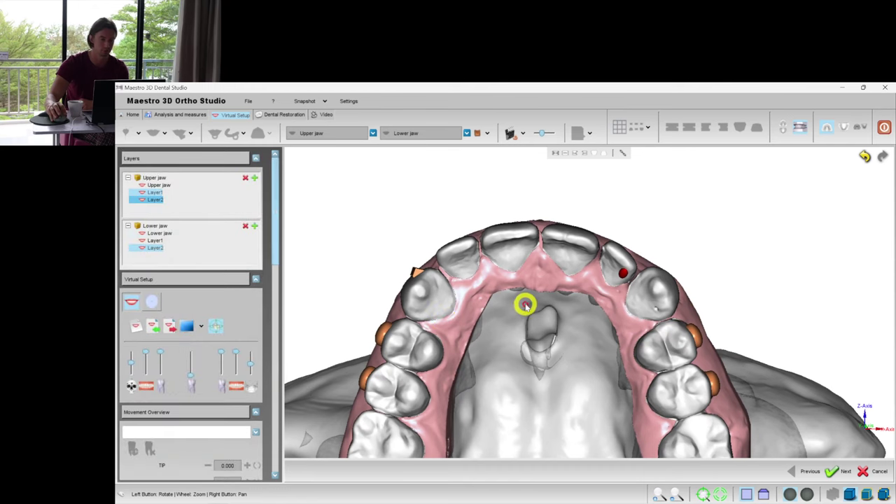
drag(524, 304, 562, 344)
right_click(566, 344)
click(590, 250)
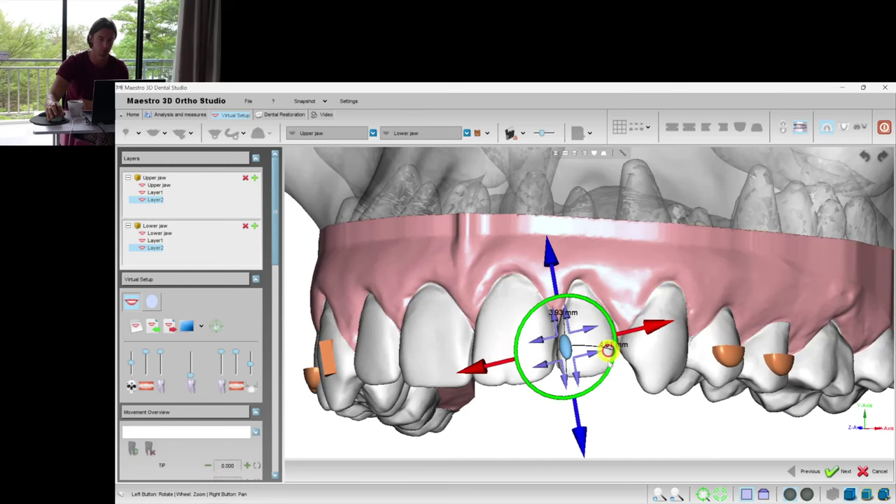
click(653, 340)
right_click(626, 192)
Show only the lower jaw, switch it to Layer1 and paste the negative attachment onto the inner surface of central incisor 41
scroll(546, 259, down, 5)
drag(546, 260, 615, 236)
click(829, 134)
drag(732, 290, 560, 279)
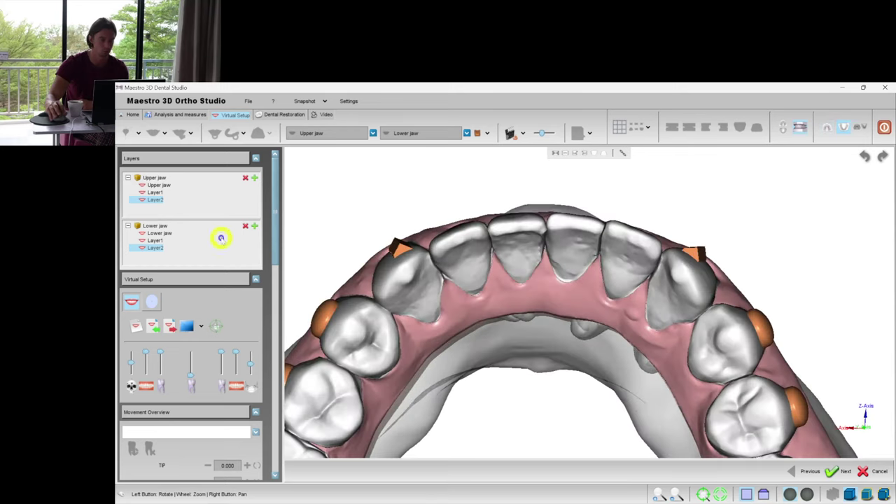
click(153, 240)
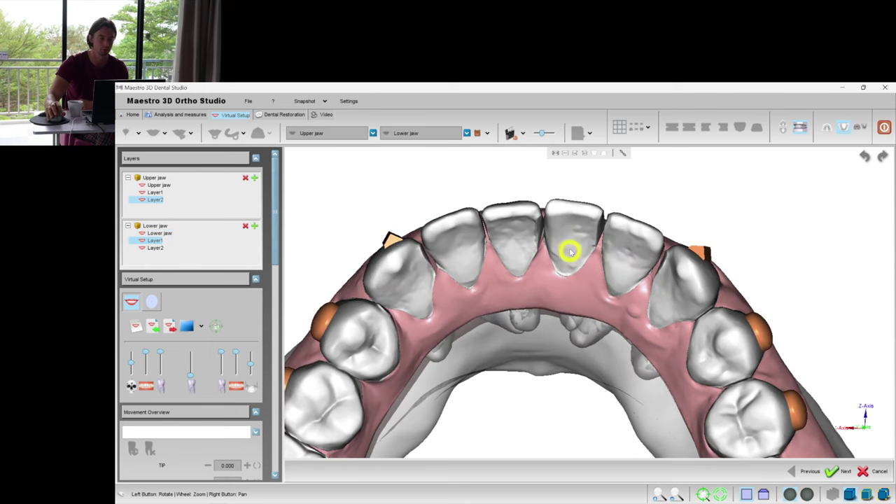
right_click(556, 226)
click(587, 286)
drag(582, 307, 540, 285)
click(558, 325)
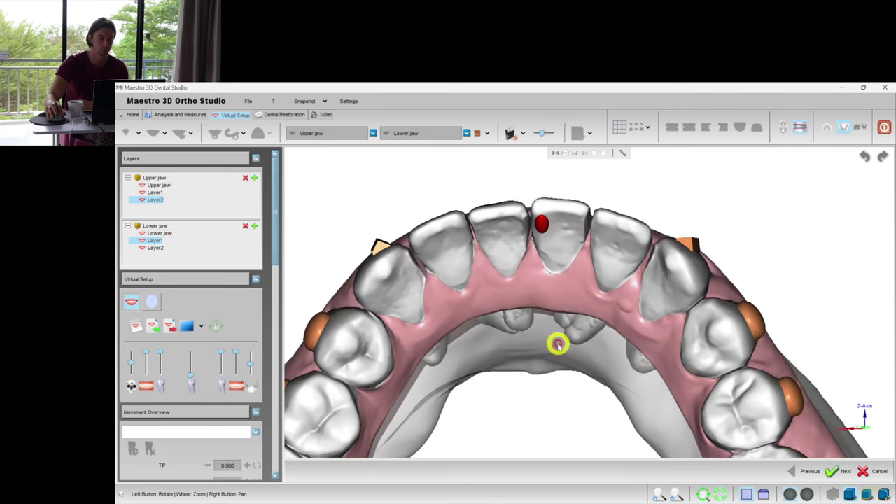
Switch the lower jaw to Layer2 and adjust the position of lower right lateral incisor 42
click(155, 248)
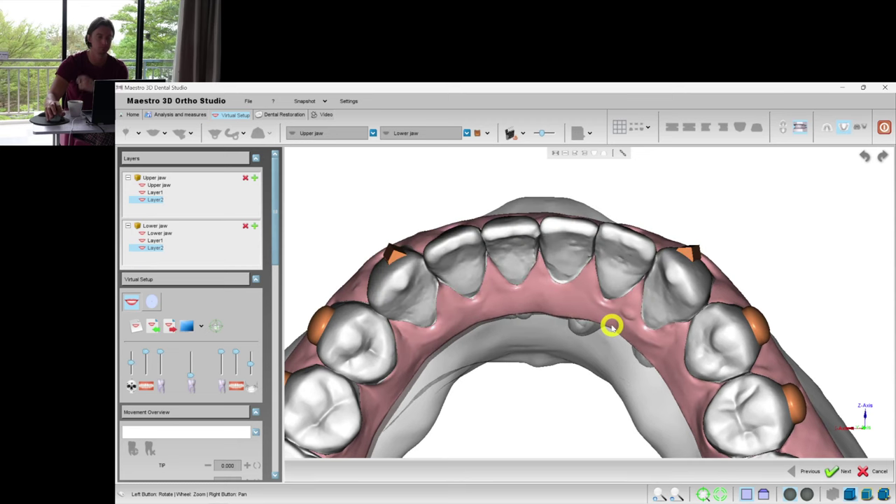
scroll(626, 331, up, 2)
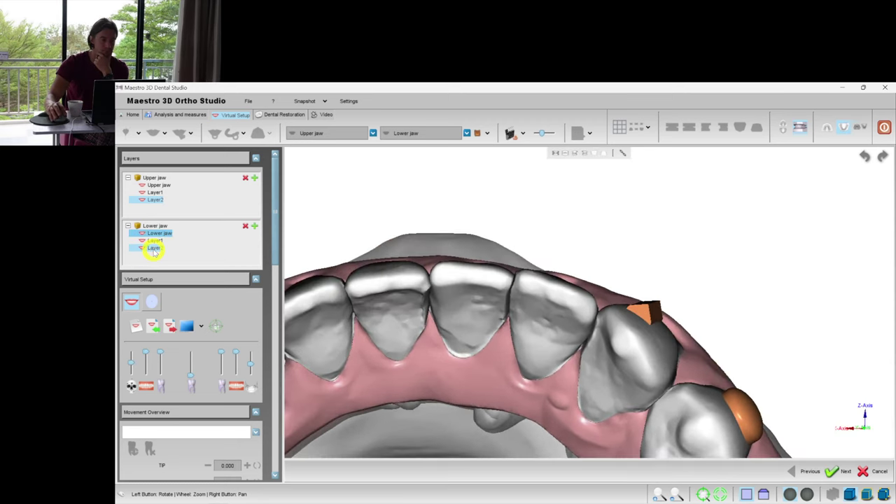
click(539, 314)
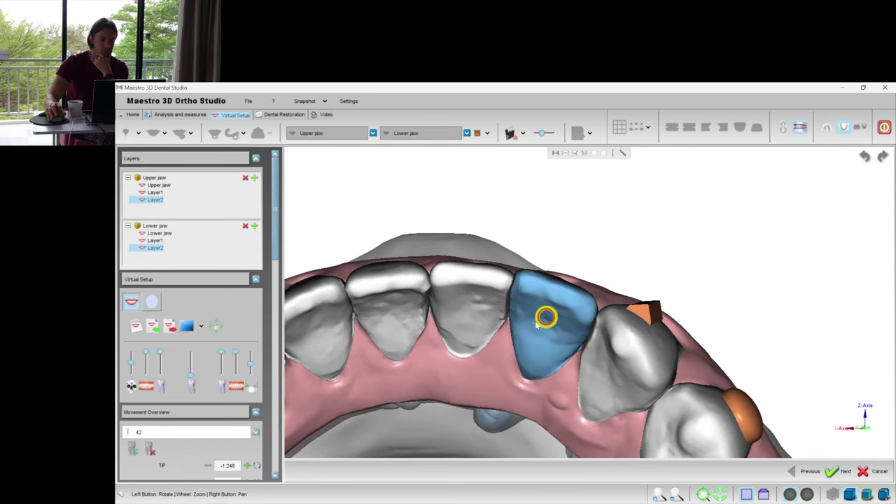
click(210, 329)
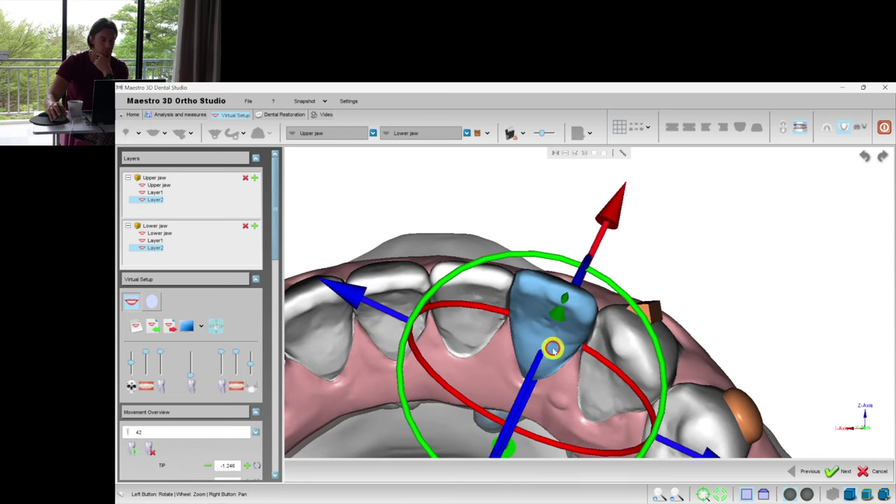
click(709, 272)
click(796, 131)
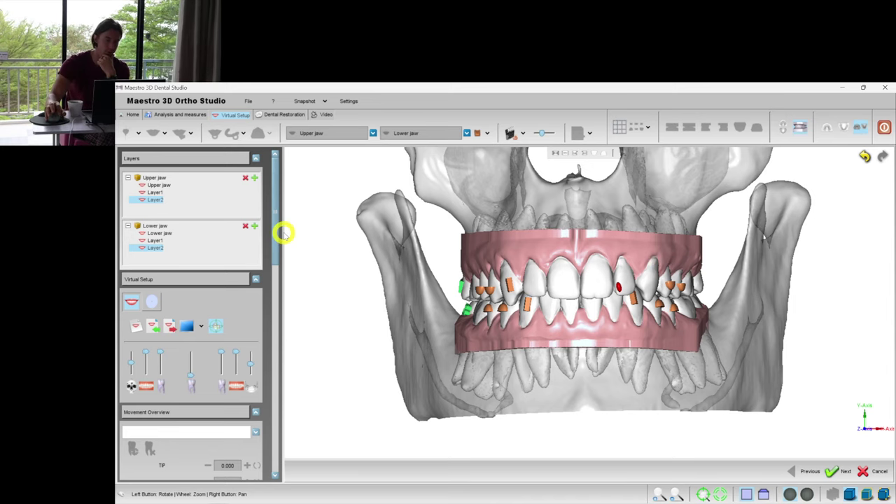
scroll(616, 288, up, 3)
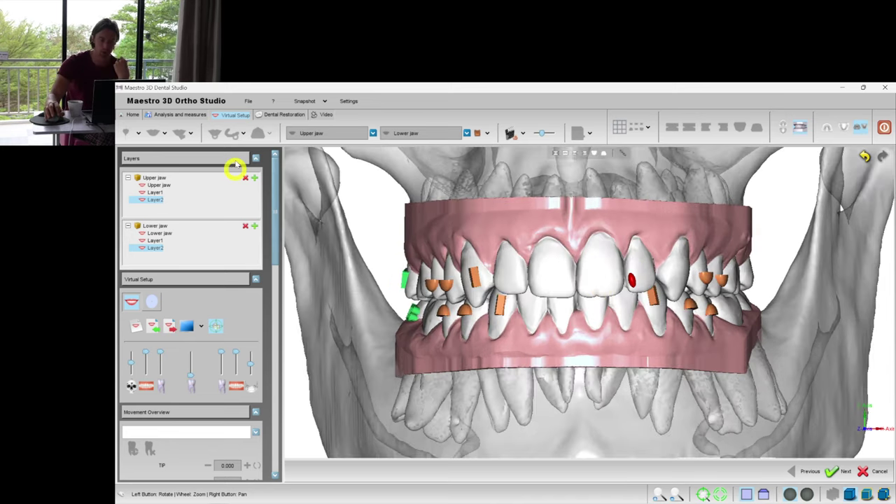
click(254, 177)
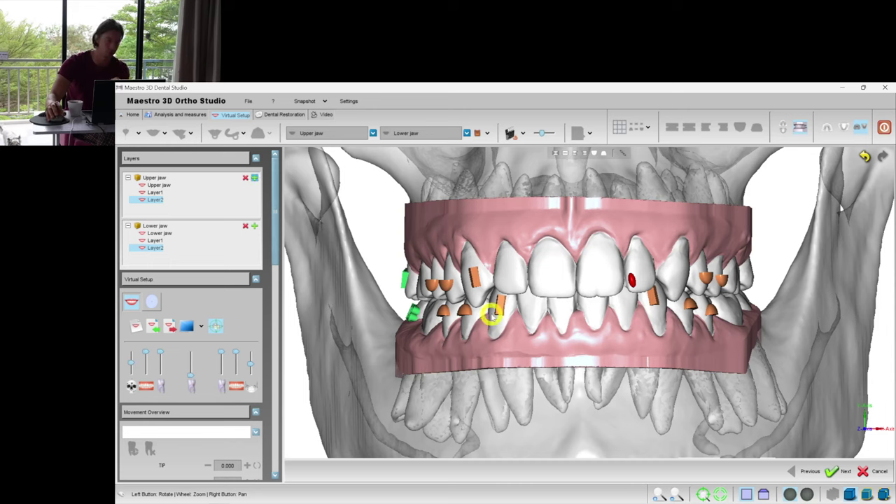
click(524, 282)
ctrl+click(551, 280)
ctrl+click(615, 280)
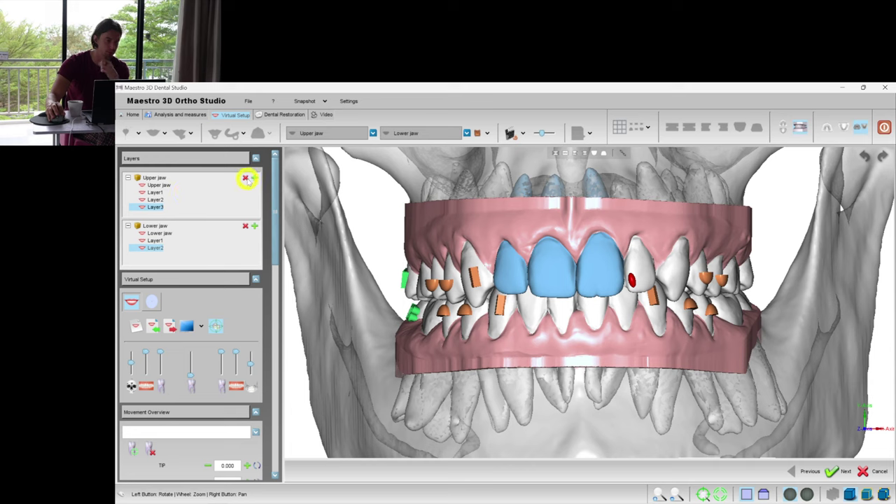
click(245, 179)
click(521, 332)
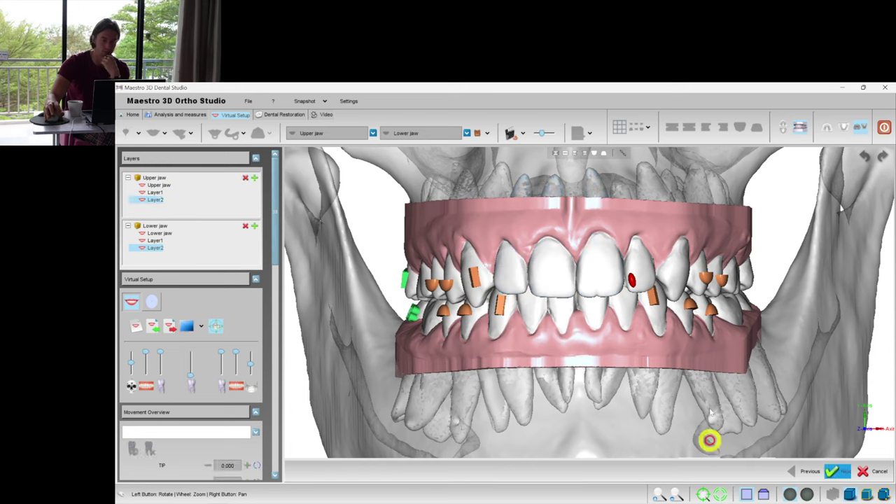
Finish the virtual setup, show only the lower jaw and start the transition model builder for it
click(521, 329)
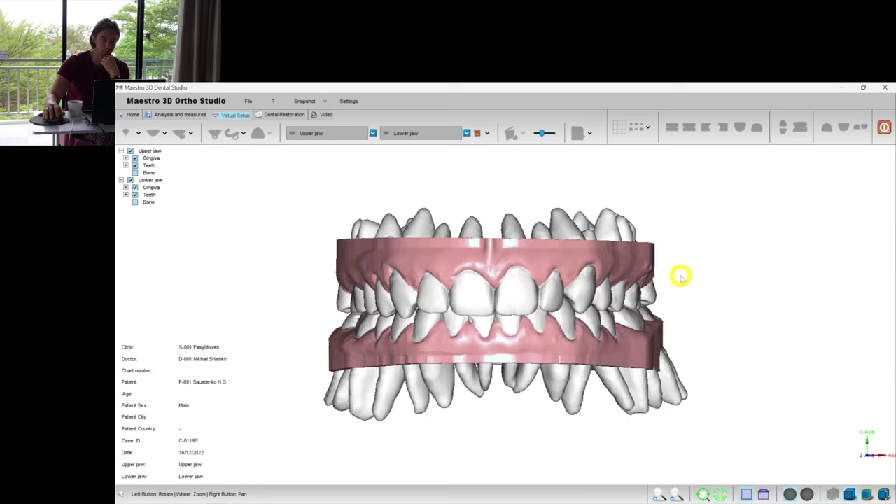
click(826, 128)
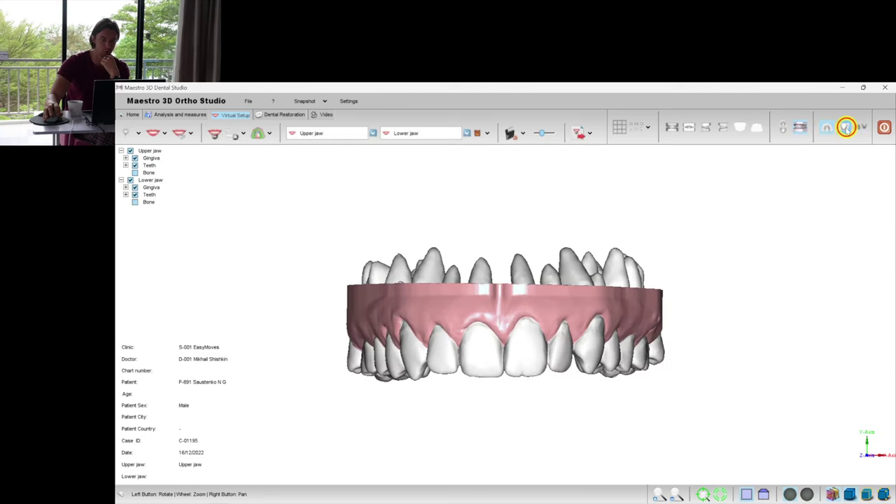
click(215, 133)
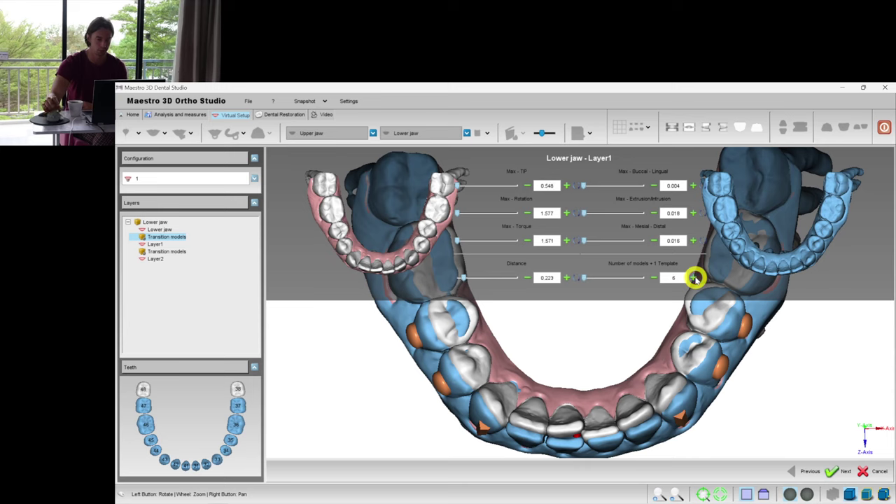
Build the lower jaw transition models with 6 models up to Layer1 and 5 from Layer1 to Layer2
click(173, 254)
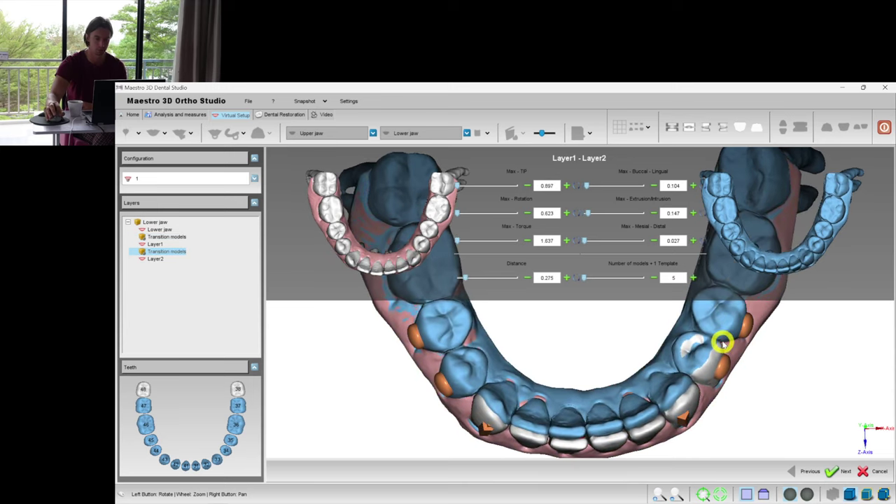
click(174, 250)
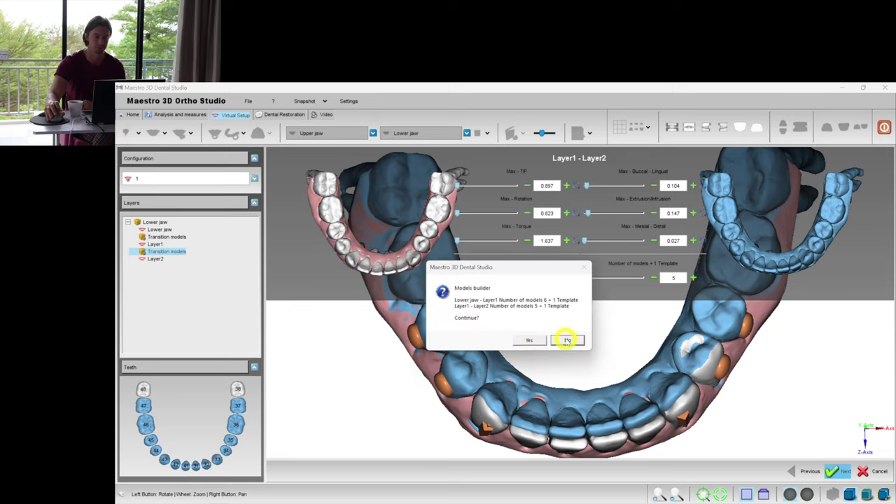
click(534, 338)
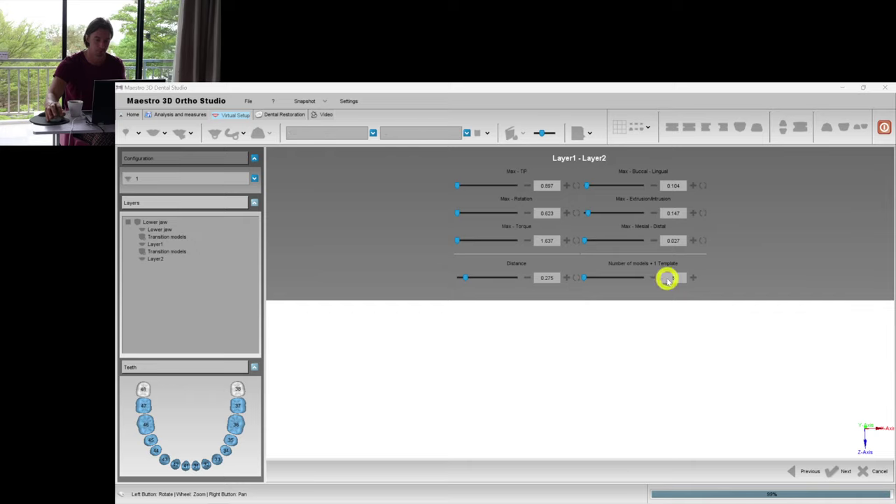
click(509, 328)
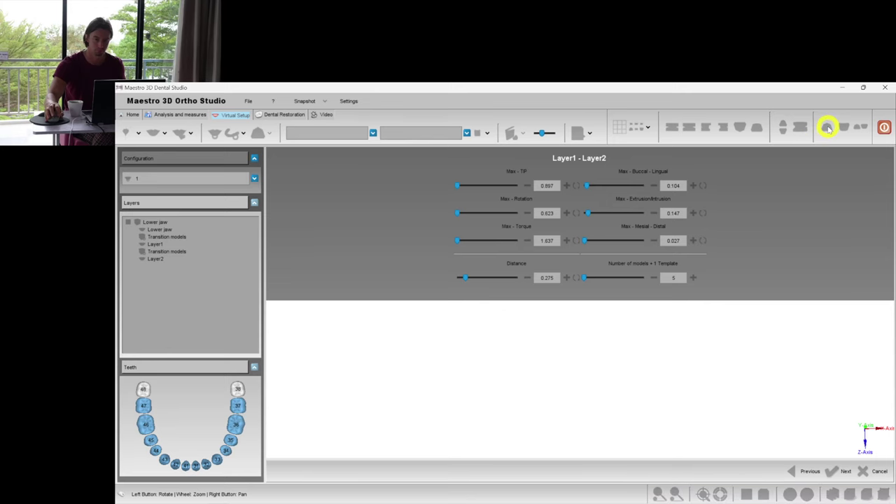
Start the model builder for the upper jaw alone and set the stage up to Layer1 to 9 models
click(827, 128)
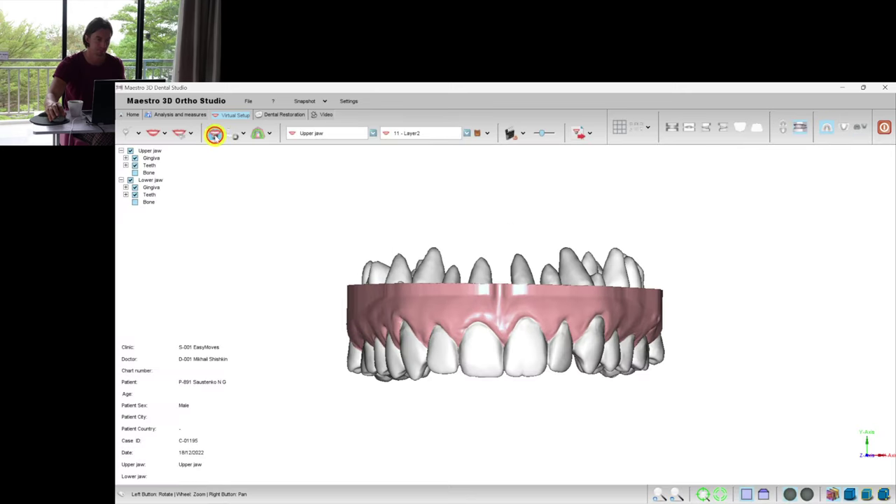
click(214, 134)
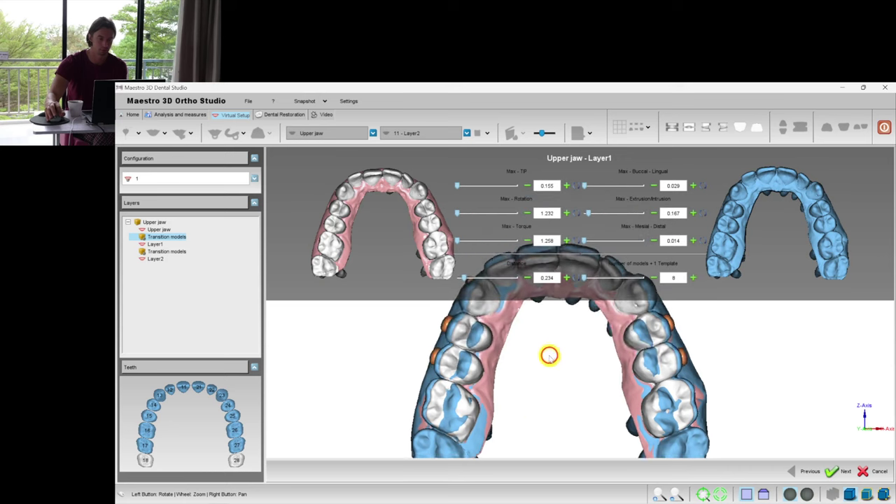
drag(549, 355, 592, 376)
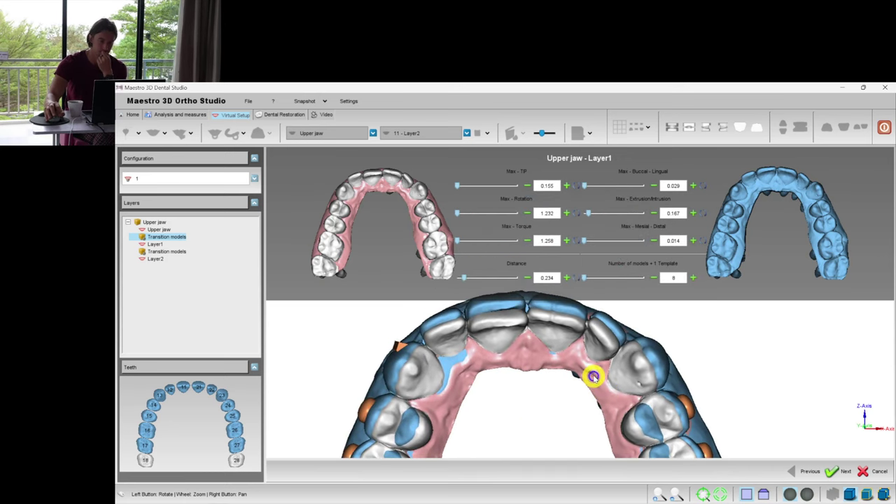
click(693, 278)
drag(696, 368, 695, 343)
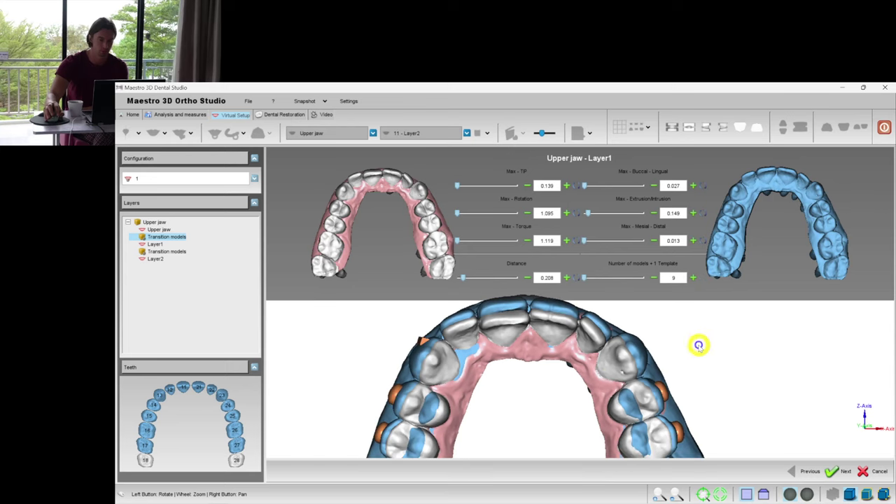
drag(628, 364, 592, 372)
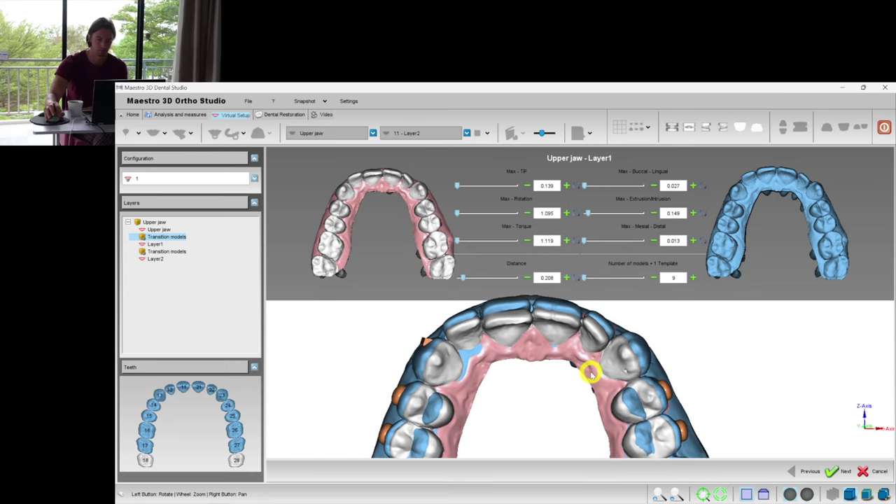
Set the upper jaw's Layer1 to Layer2 transition to 9 models
click(155, 253)
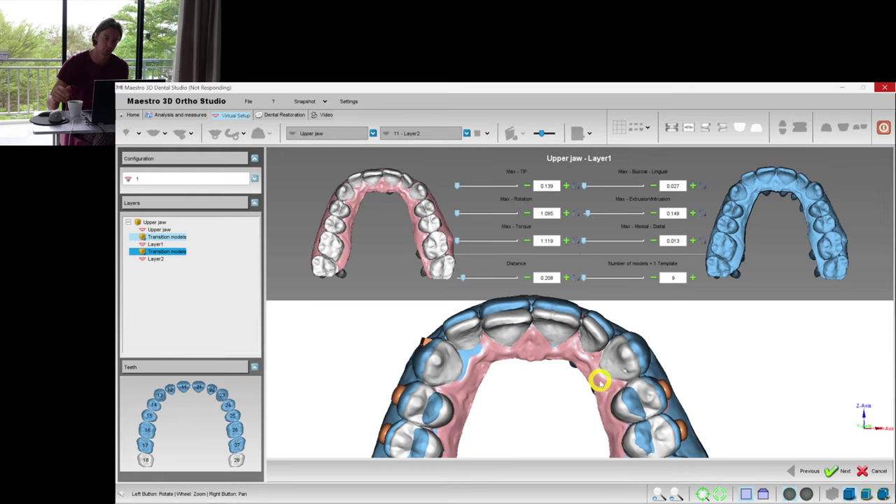
click(597, 380)
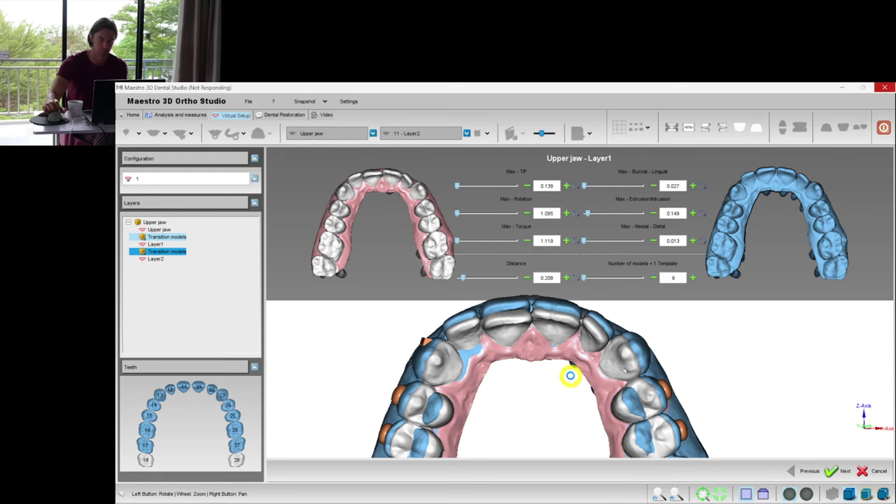
scroll(548, 383, down, 2)
right_drag(544, 401, 545, 346)
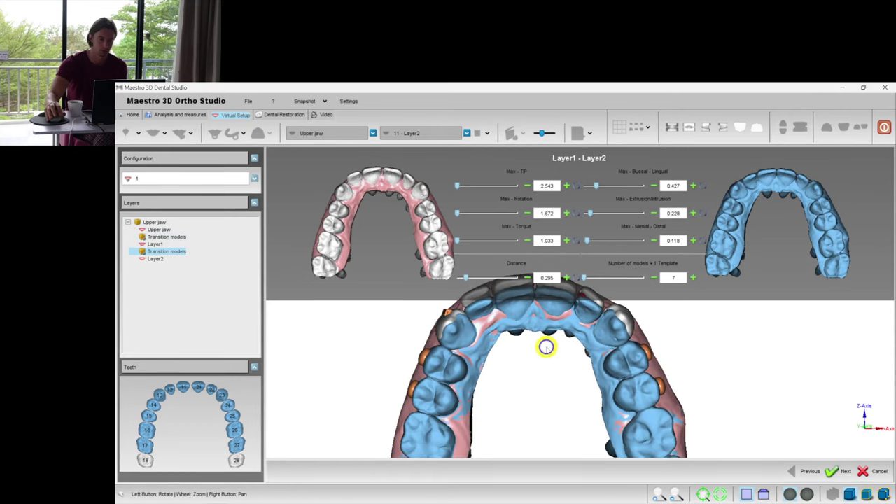
drag(545, 346, 546, 356)
right_drag(545, 356, 540, 373)
drag(540, 375, 536, 371)
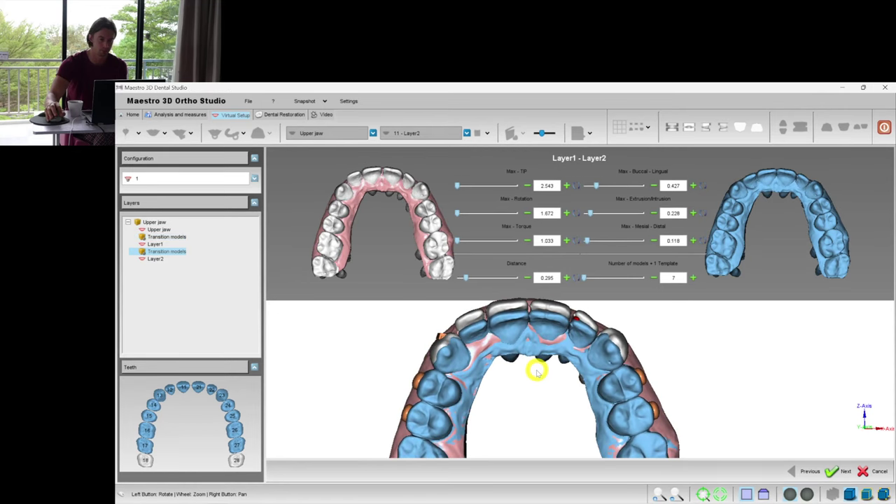
click(690, 278)
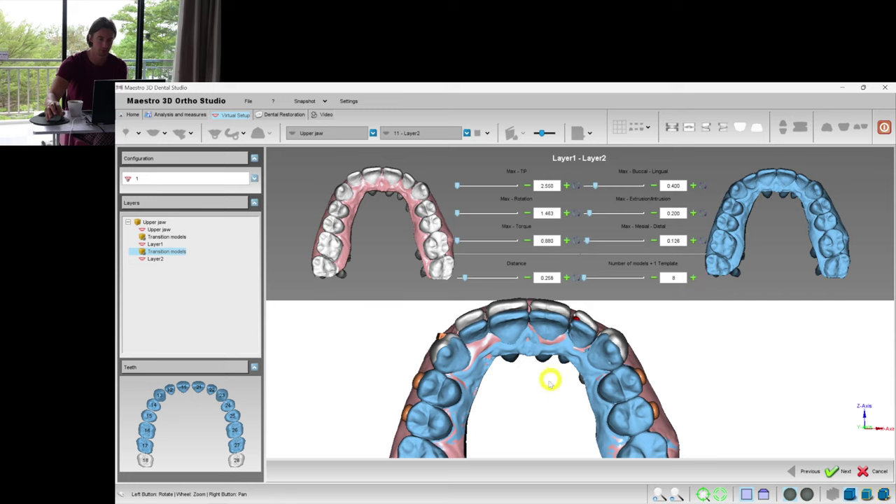
click(652, 278)
click(693, 278)
drag(509, 355, 560, 424)
click(693, 278)
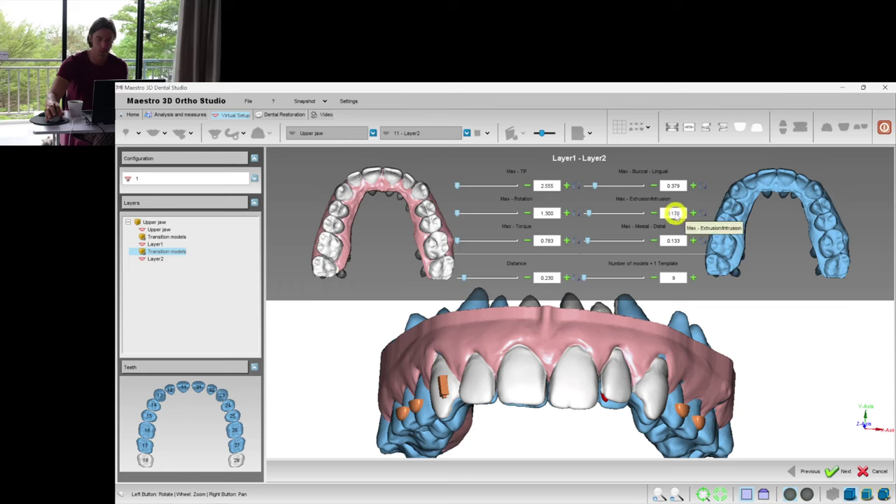
Check the Layer1 to Layer2 overlay on the upper front teeth and build the upper jaw transition models
drag(578, 396, 612, 364)
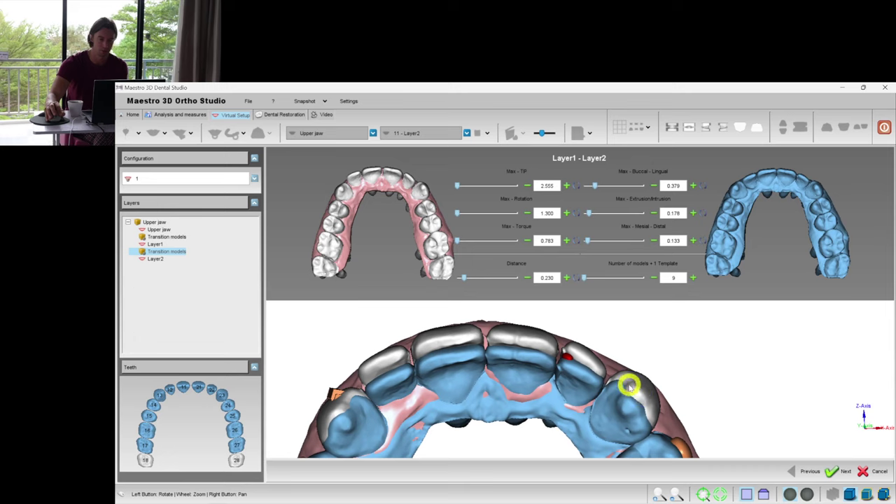
drag(623, 394, 661, 334)
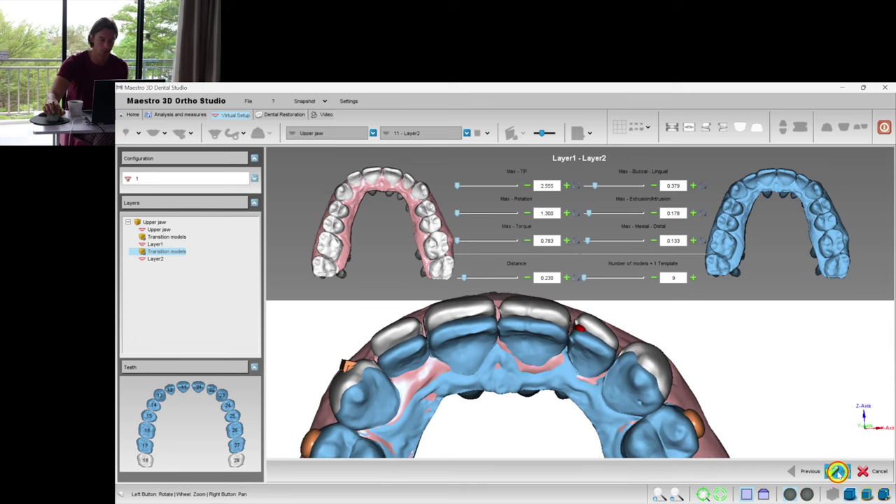
click(530, 339)
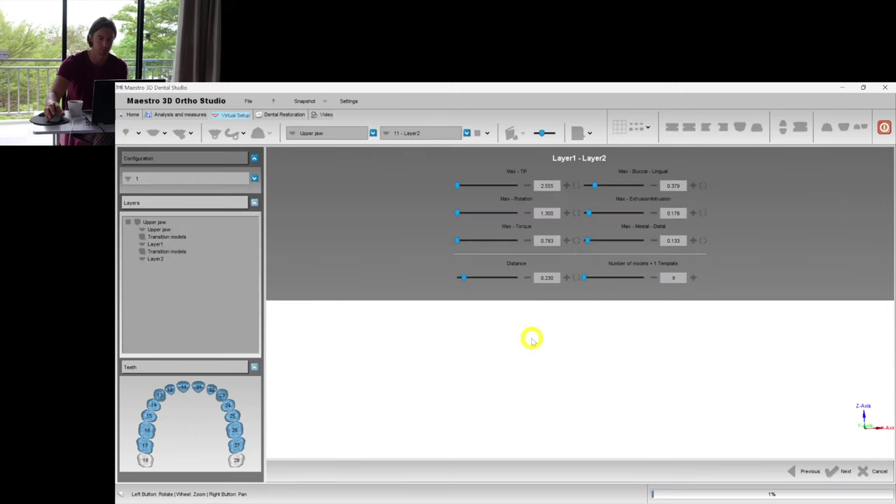
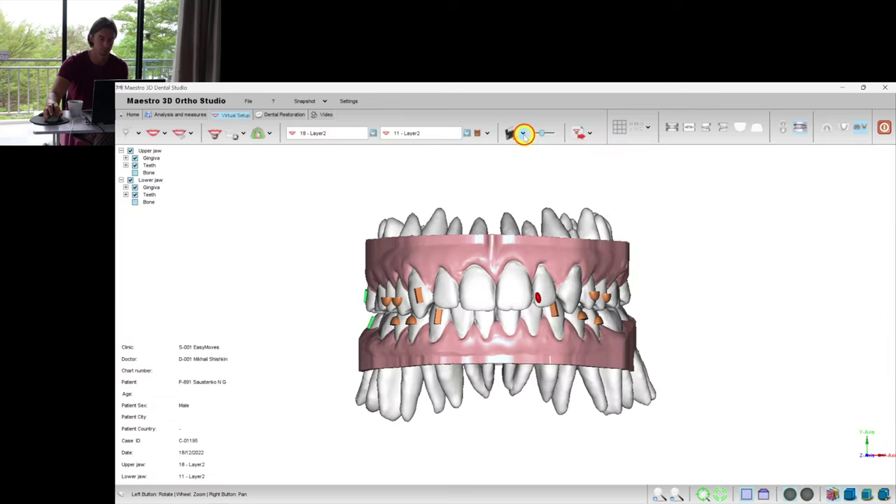
Play the treatment animation and examine the upper arch alone from the occlusal side
click(536, 169)
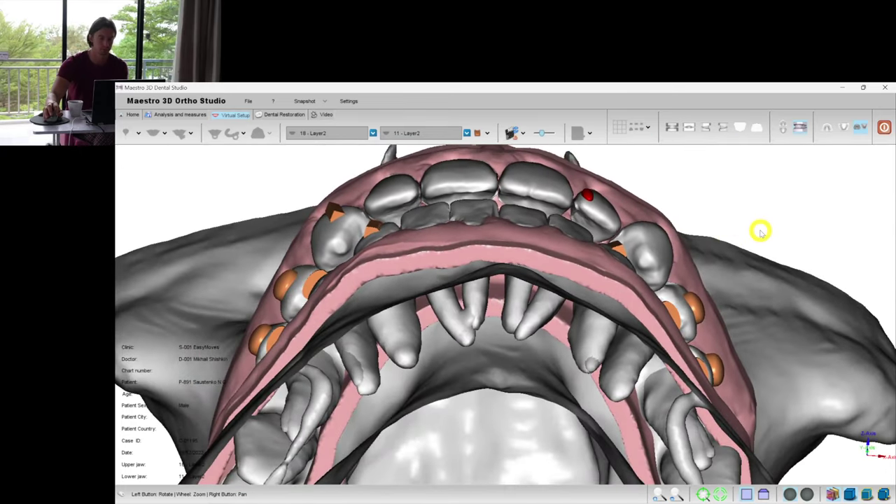
click(828, 129)
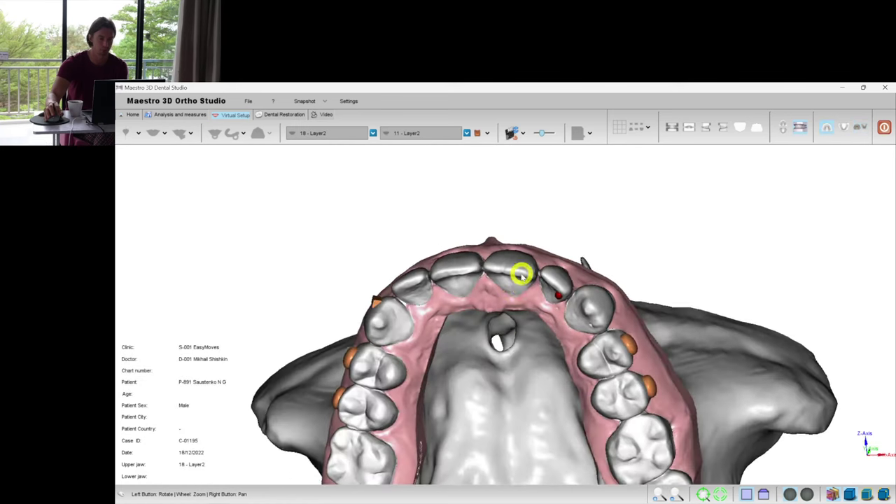
drag(521, 273, 568, 311)
scroll(521, 317, up, 5)
drag(488, 343, 489, 343)
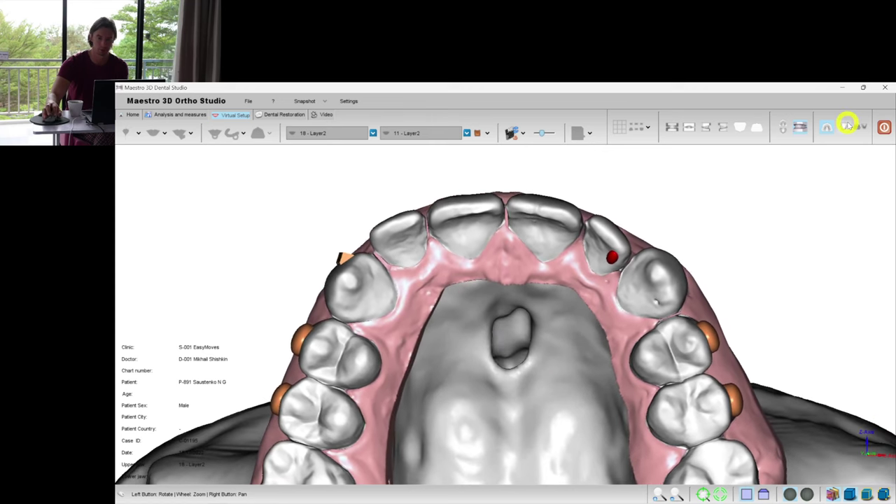
Examine the animated lower arch from the occlusal side and compare it with both jaws seen from the patient's left
click(846, 124)
drag(672, 314, 622, 337)
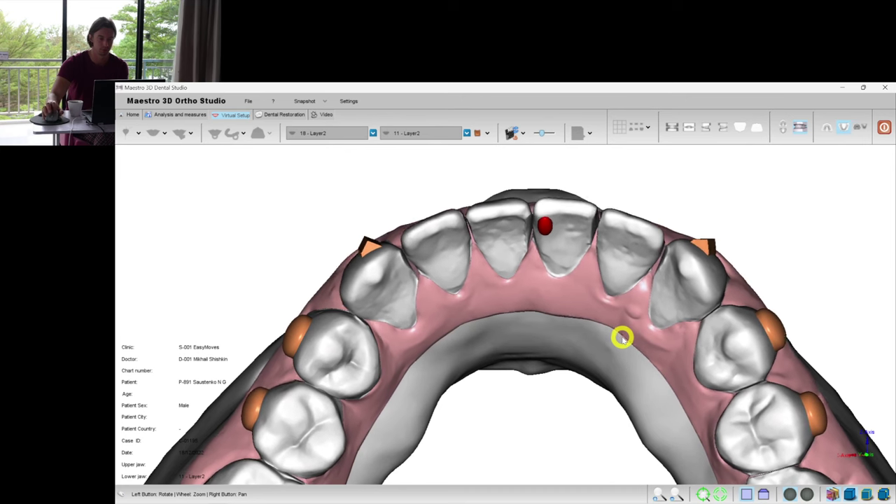
drag(556, 348, 590, 266)
click(806, 124)
drag(576, 340, 496, 306)
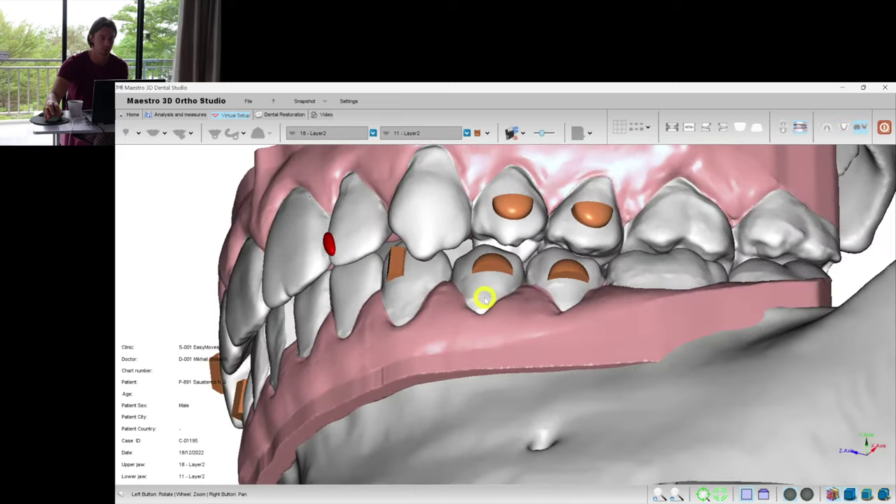
click(845, 129)
drag(518, 350, 486, 290)
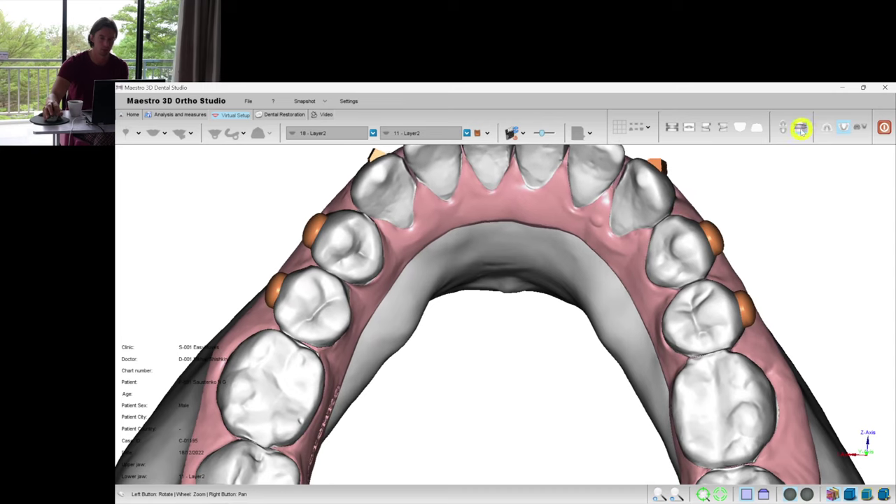
Watch both jaws together from the patient's left side, focusing on the canine and premolar attachments, and stop the animation
click(800, 127)
drag(604, 369, 511, 249)
scroll(510, 250, up, 6)
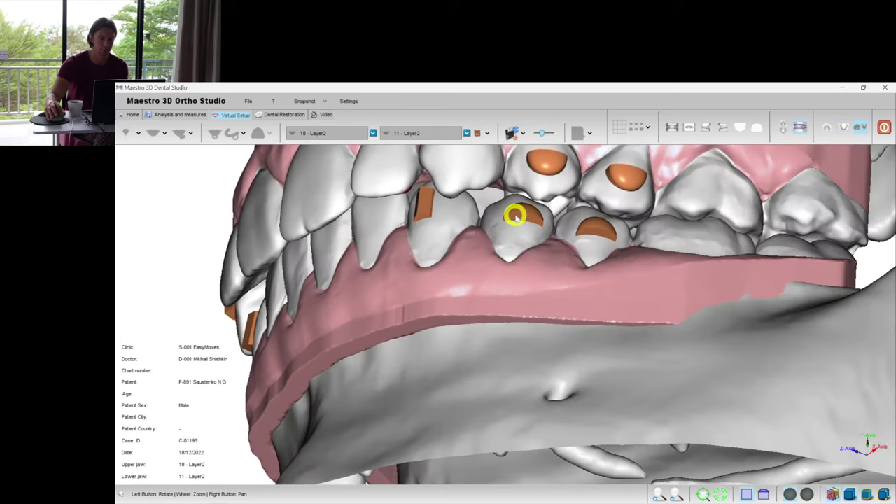
click(511, 132)
drag(553, 185, 534, 230)
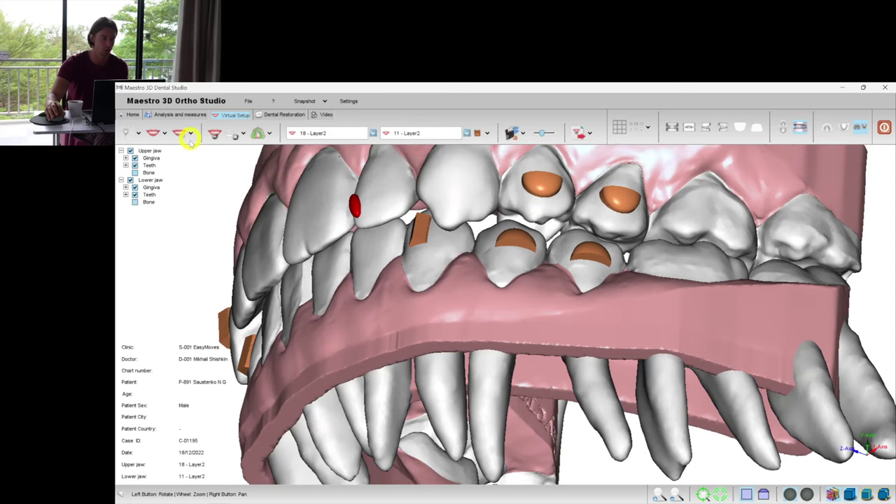
Reopen the virtual setup with only the lower jaw shown, display its Layer1 and enable the tooth movement controls
click(152, 133)
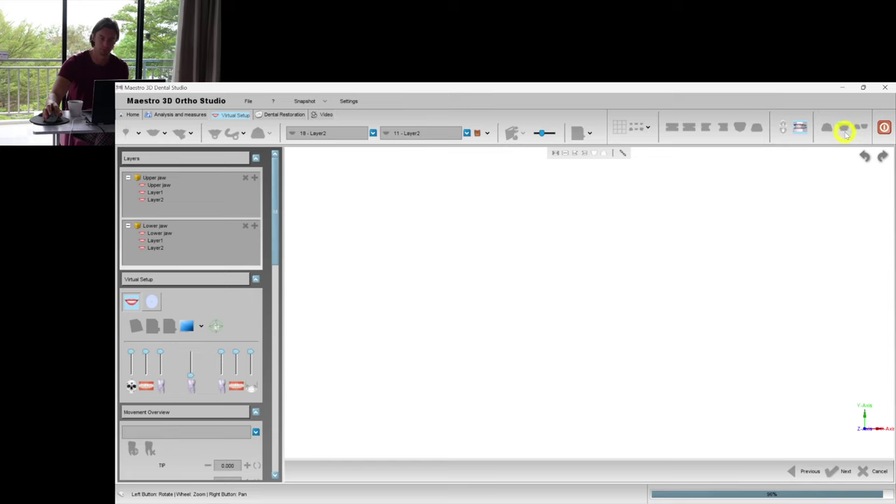
click(844, 127)
scroll(612, 275, up, 3)
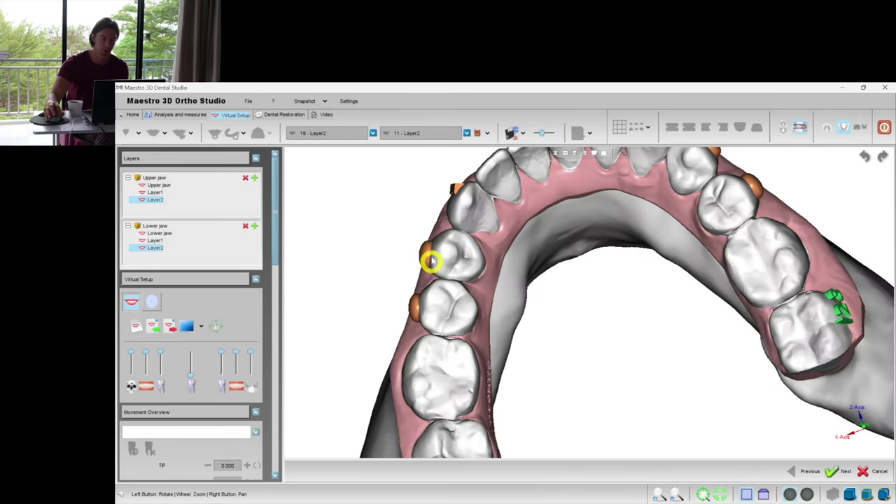
click(468, 253)
drag(733, 255, 728, 326)
click(214, 326)
right_drag(612, 260, 597, 306)
Adjust the position of the lower left first premolar (34) slightly in the lower jaw's Layer1 and confirm the change
click(457, 265)
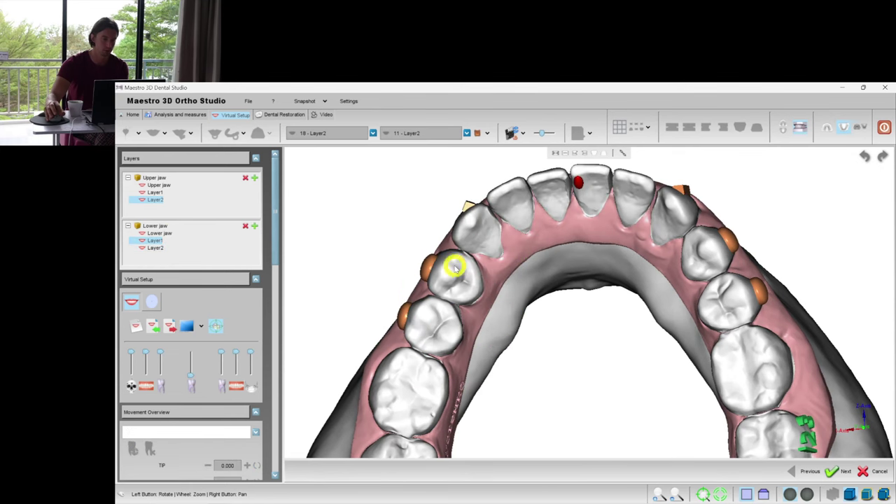
click(455, 265)
drag(624, 245, 619, 270)
scroll(619, 270, up, 3)
drag(477, 288, 474, 284)
right_click(576, 292)
click(522, 331)
Check tooth 34 in the lower jaw's Layer2 against the upper teeth from the patient's left and apply the revised setup
click(799, 130)
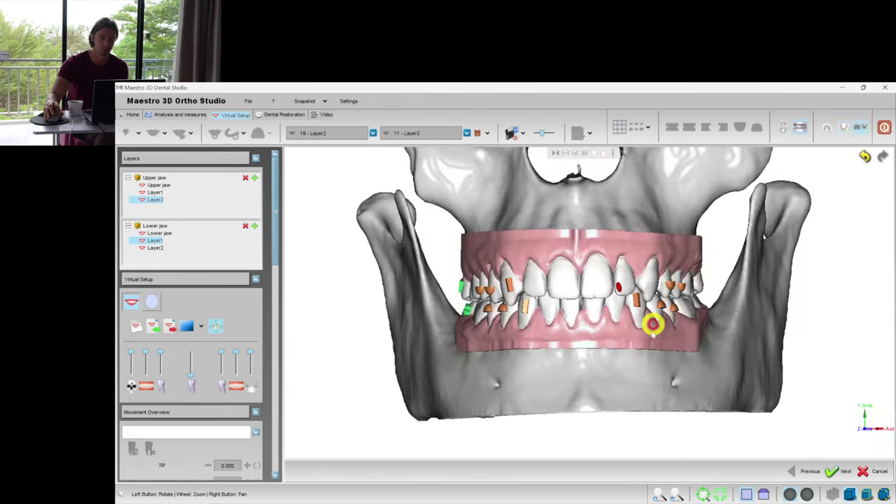
drag(624, 317, 280, 271)
scroll(678, 252, up, 4)
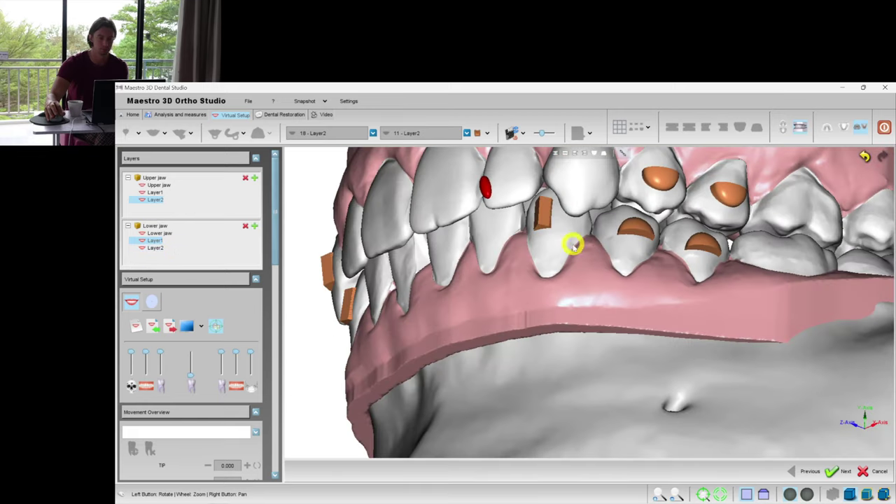
click(622, 250)
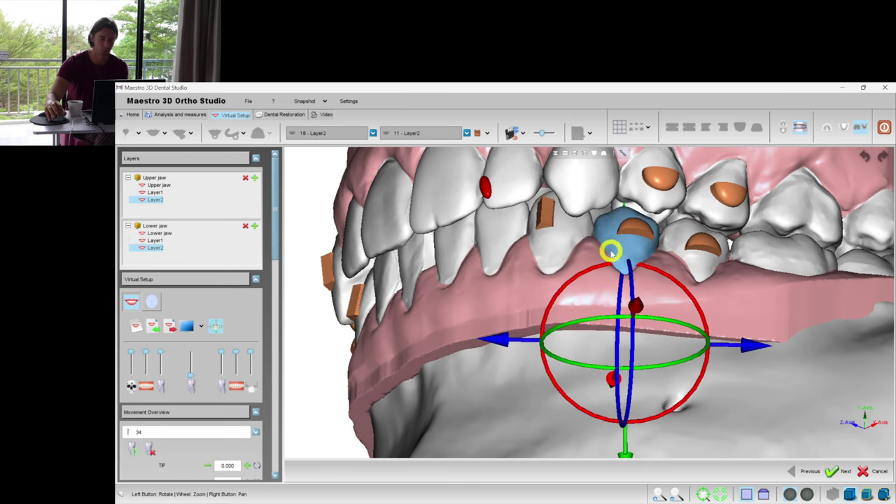
right_click(637, 244)
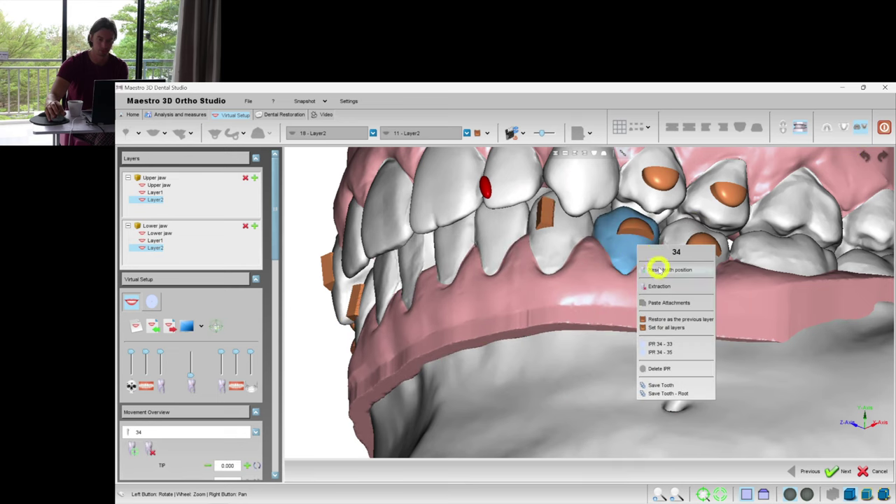
click(652, 270)
drag(631, 217, 624, 215)
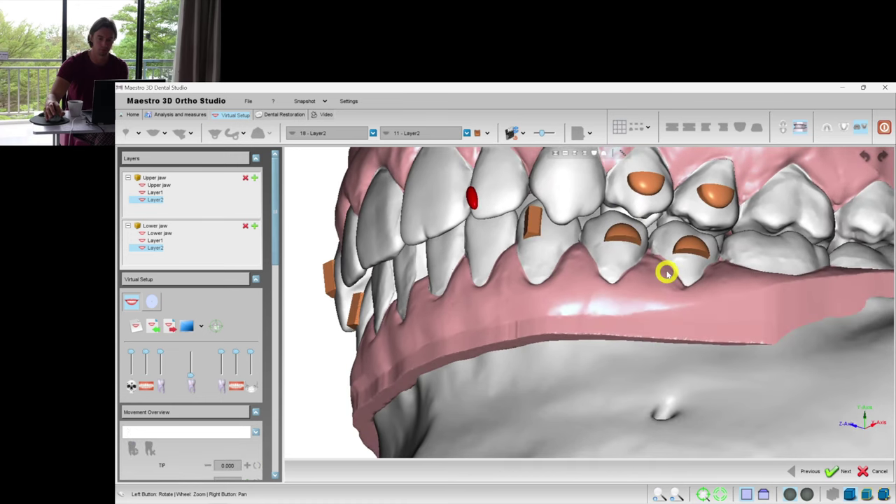
click(834, 470)
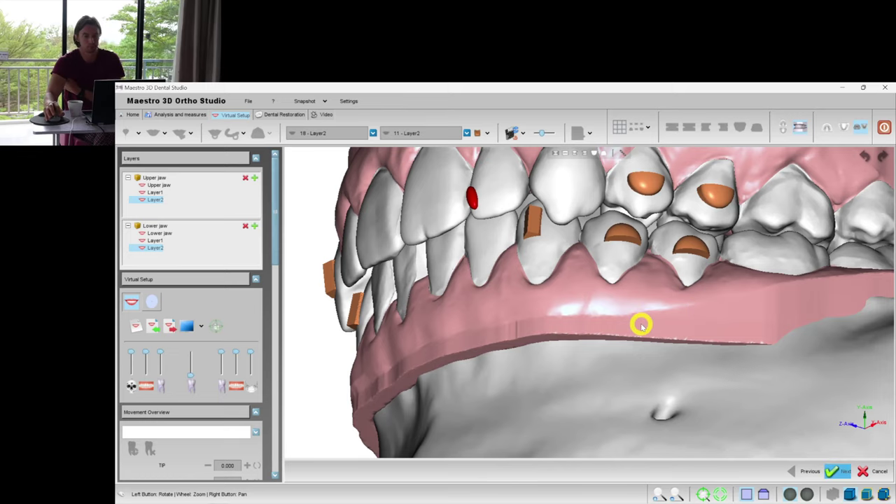
click(516, 329)
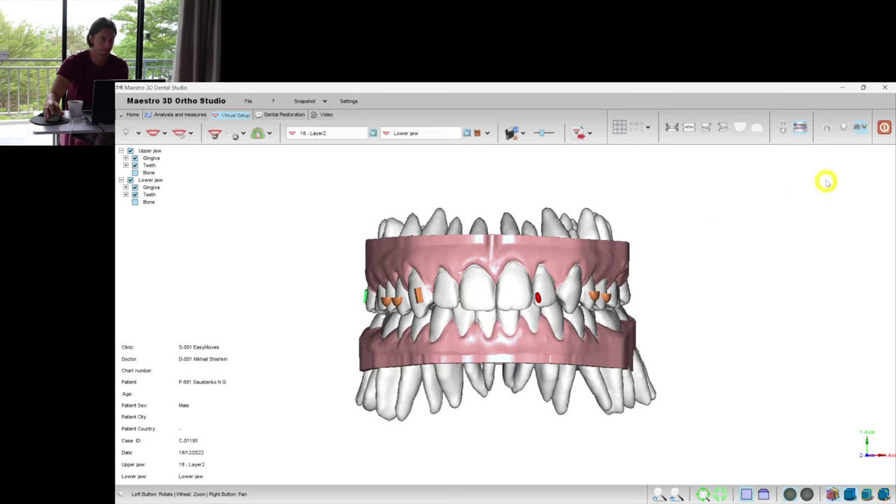
Isolate the lower jaw, check the Layer1 to Layer2 transition and rebuild the lower jaw transition models
click(846, 127)
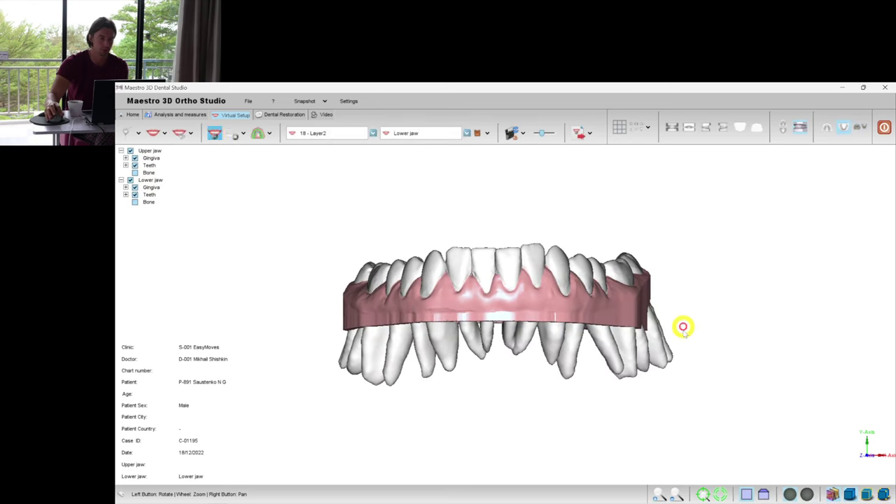
click(215, 133)
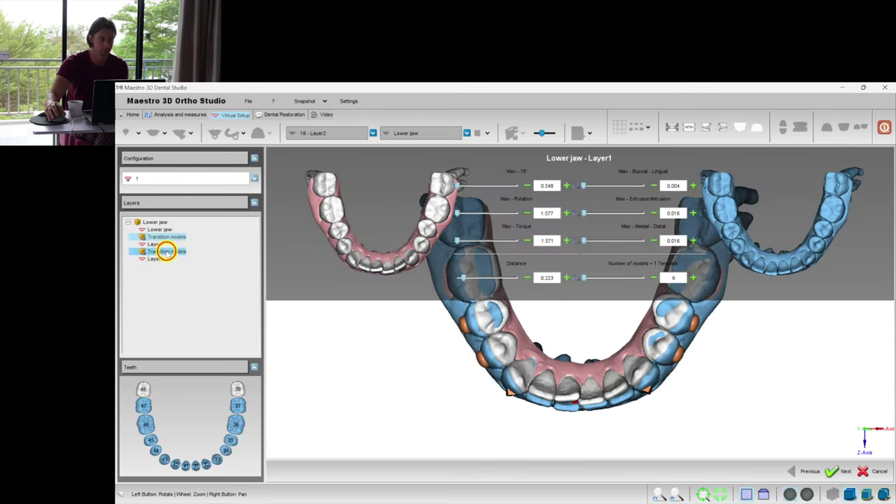
click(165, 251)
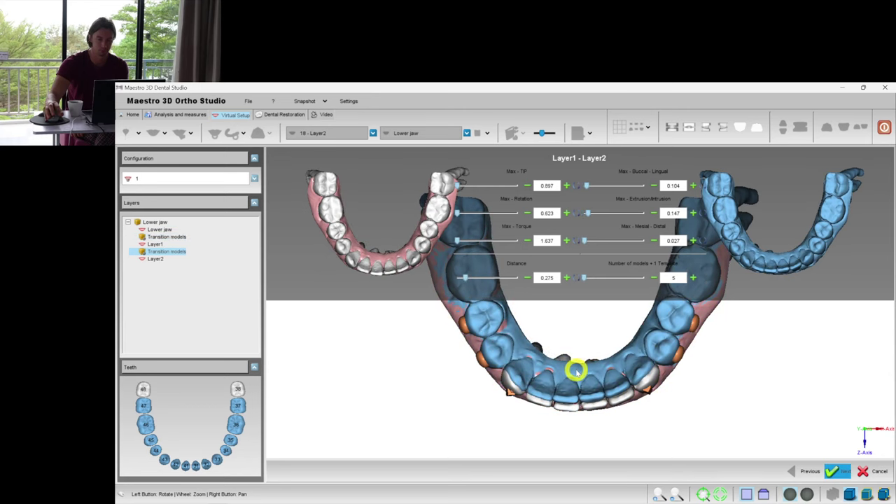
click(526, 340)
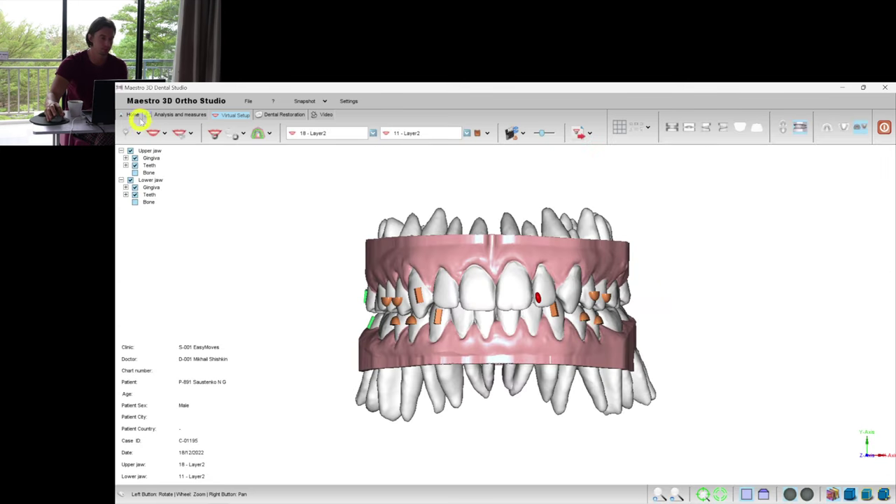
Begin exporting the finished case for the Ortho Viewer
click(135, 115)
click(204, 133)
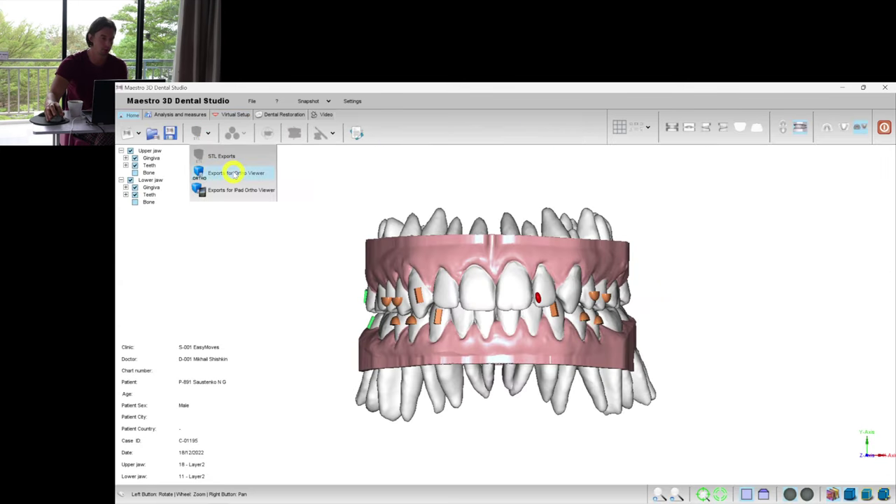